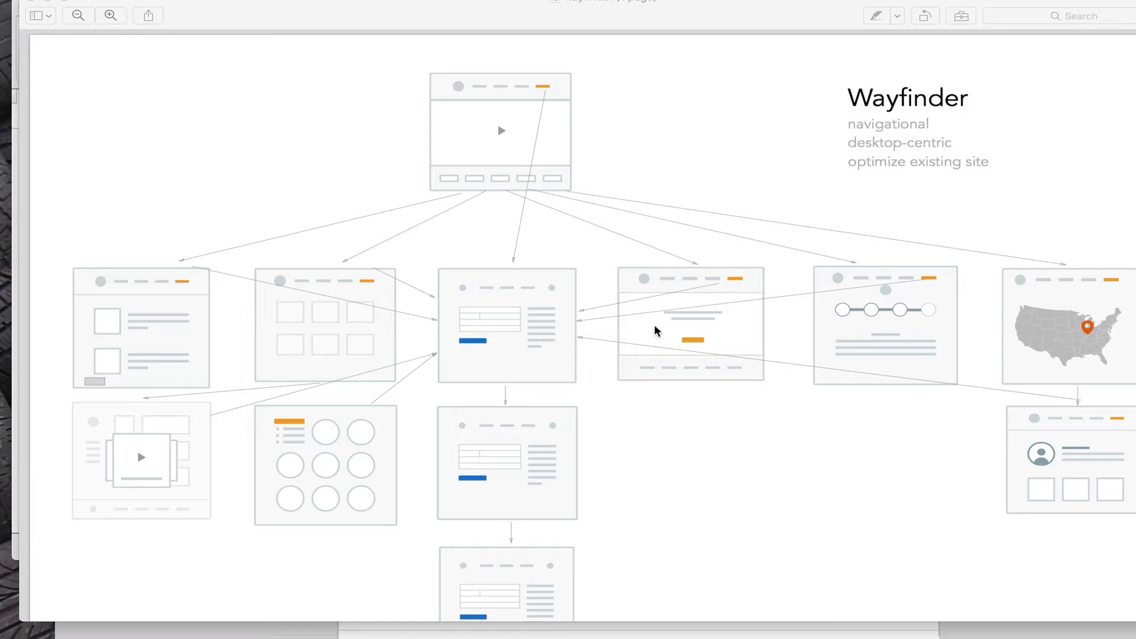
Step: Scroll around the canvas to inspect the stack of cards
scroll(659, 395, down, 3)
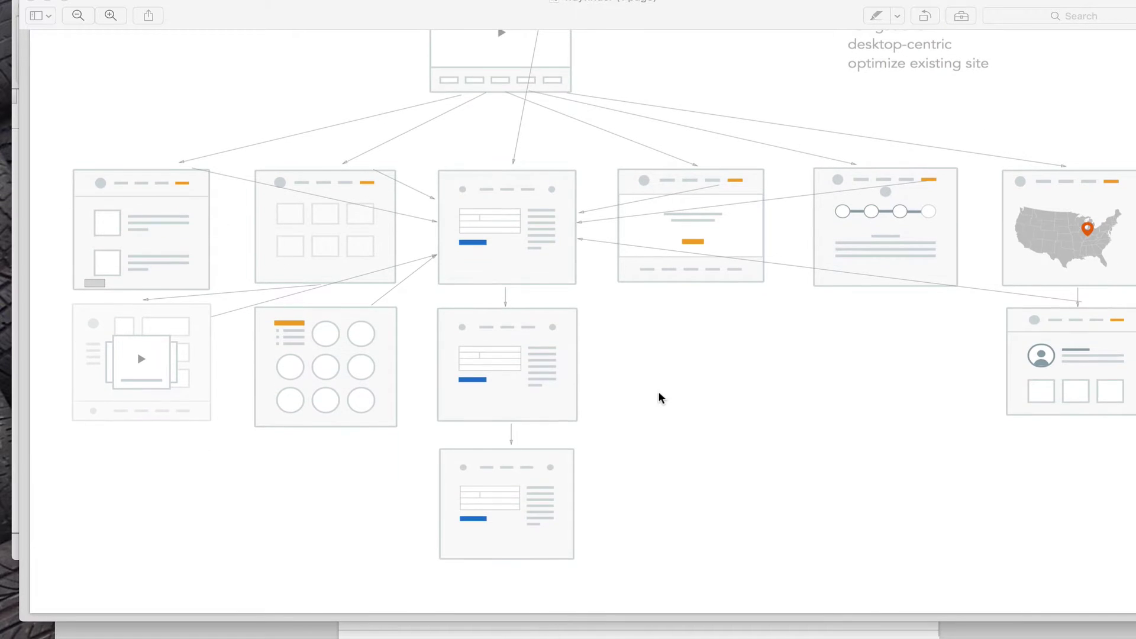
scroll(659, 393, up, 3)
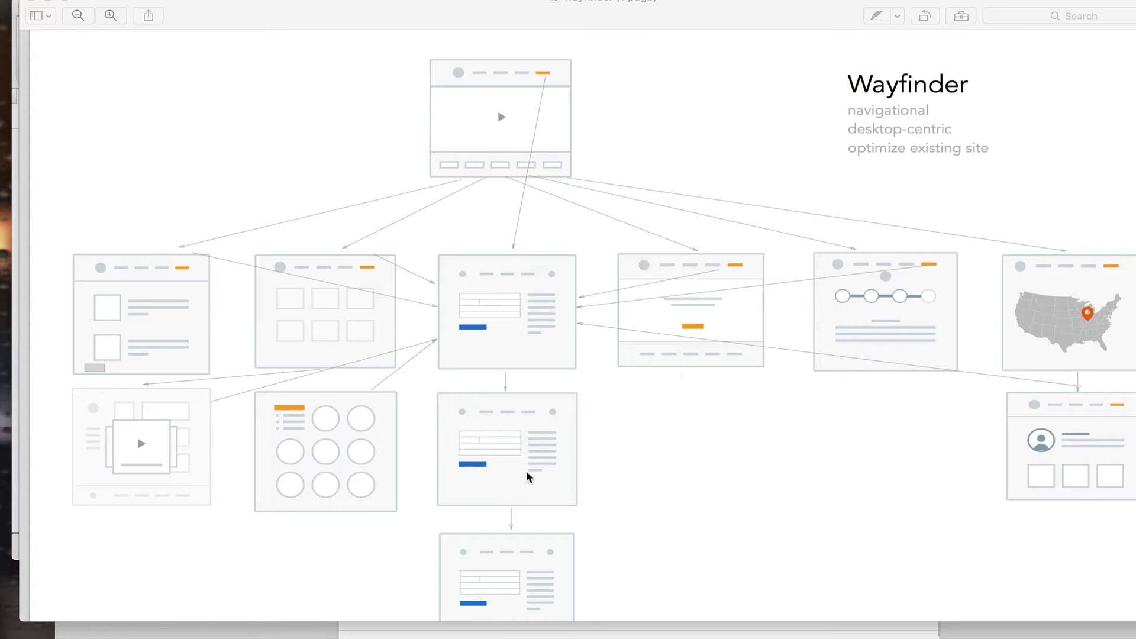
scroll(451, 443, down, 3)
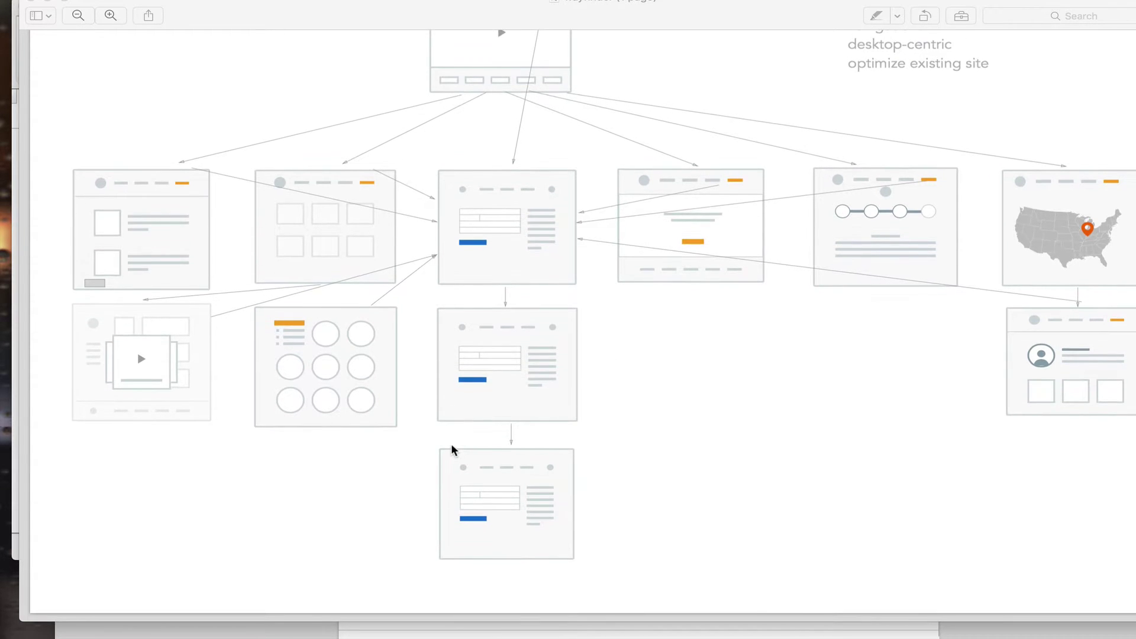
scroll(451, 443, up, 2)
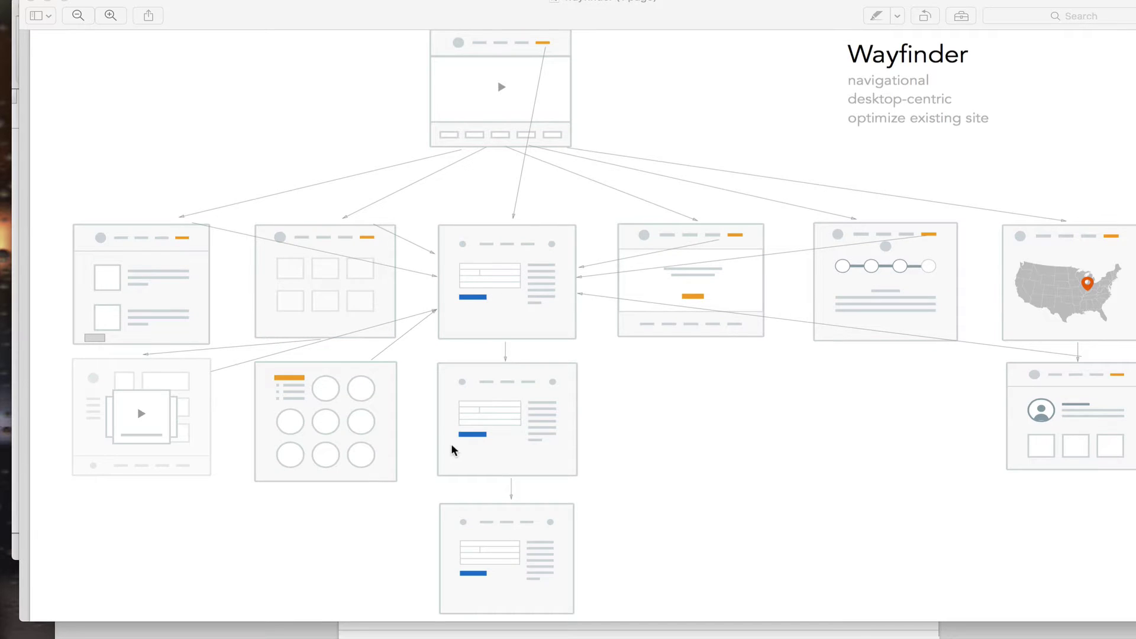
scroll(451, 442, down, 2)
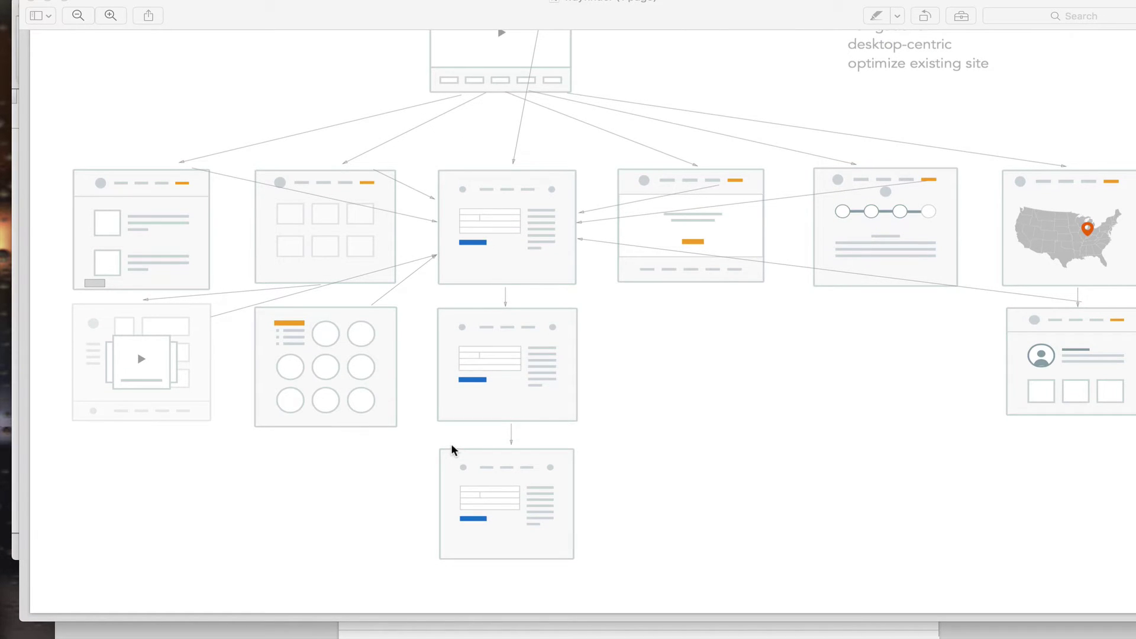
scroll(451, 443, up, 2)
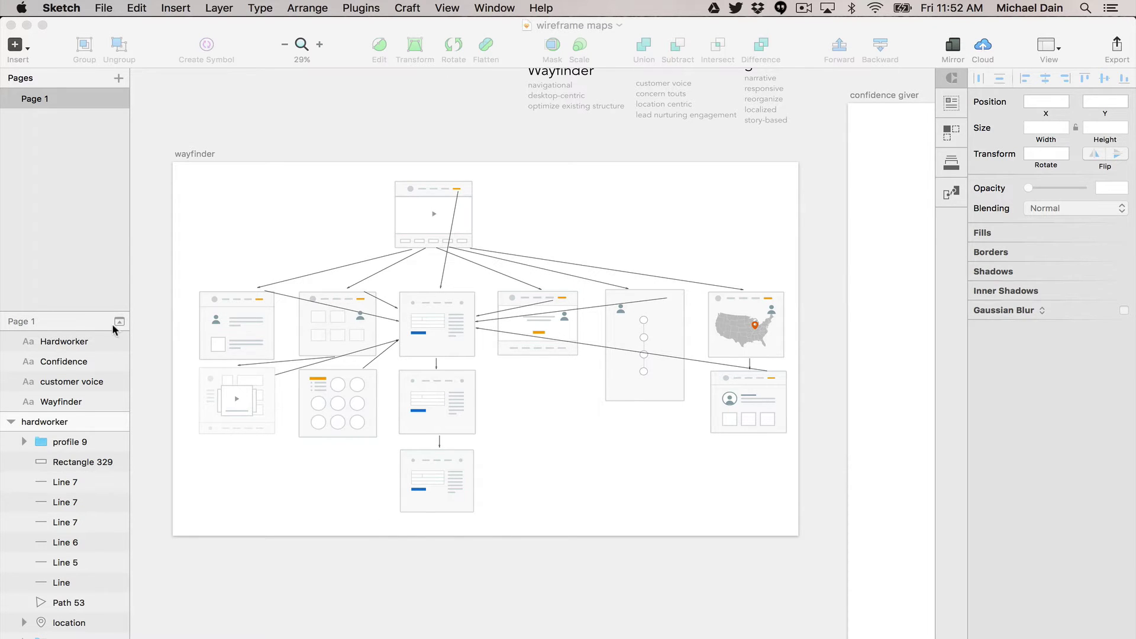
scroll(718, 324, right, 10)
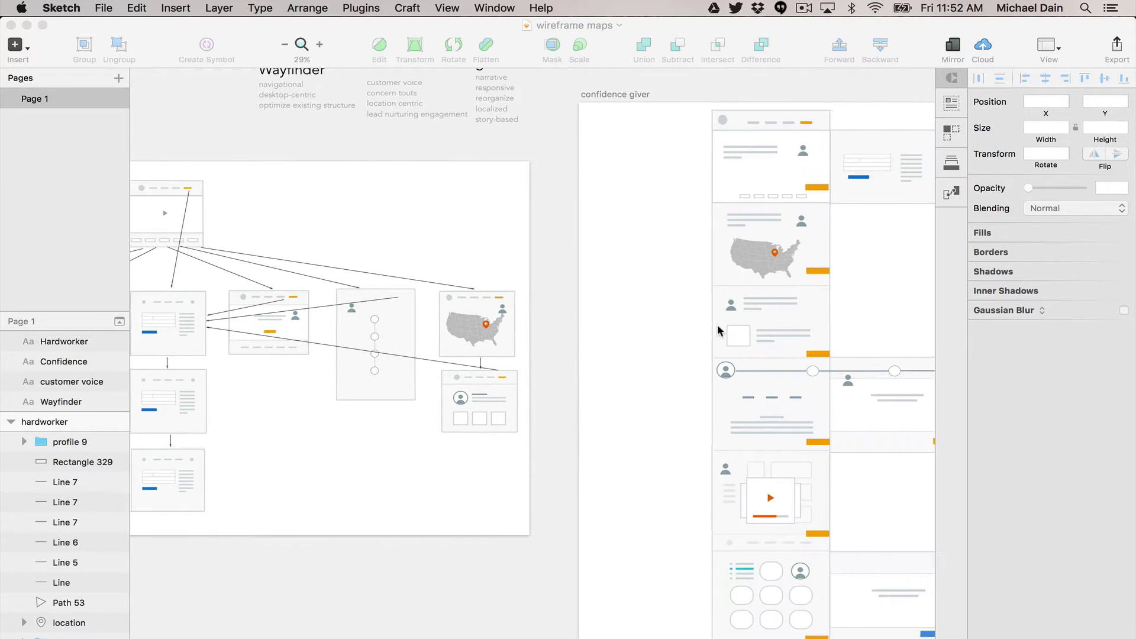
scroll(717, 331, right, 3)
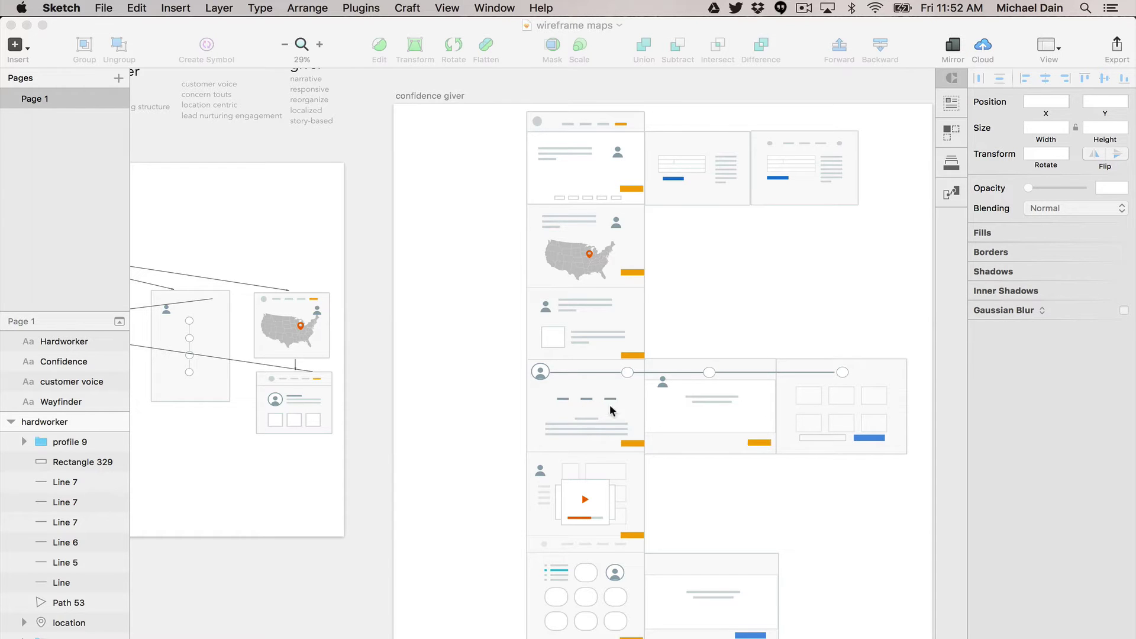
scroll(578, 284, up, 1)
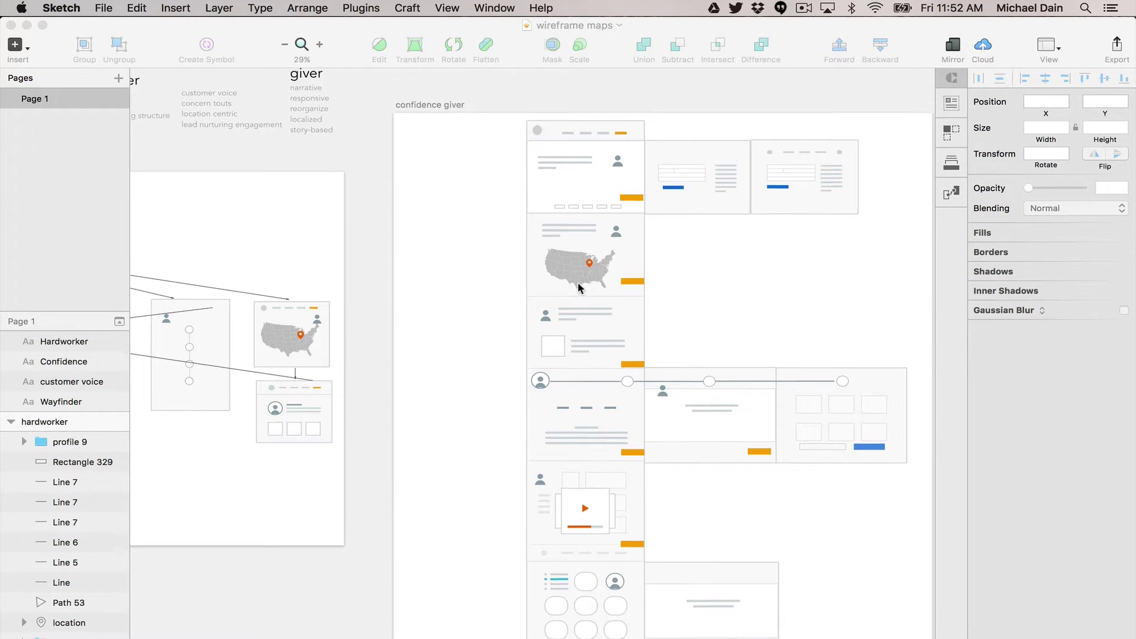
scroll(578, 284, up, 3)
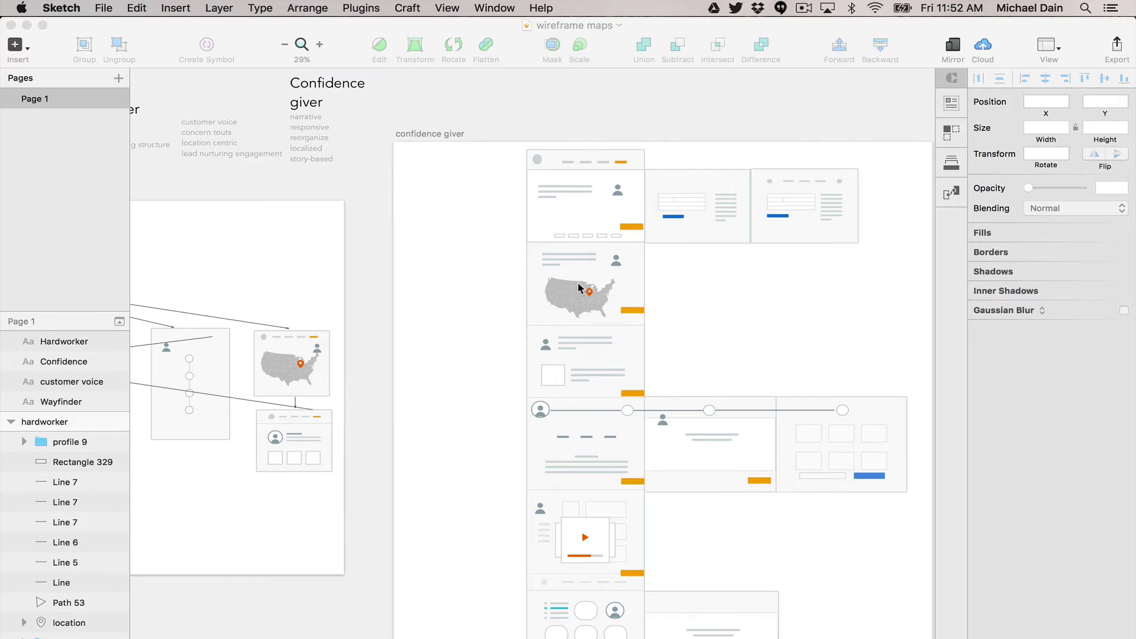
scroll(598, 335, down, 5)
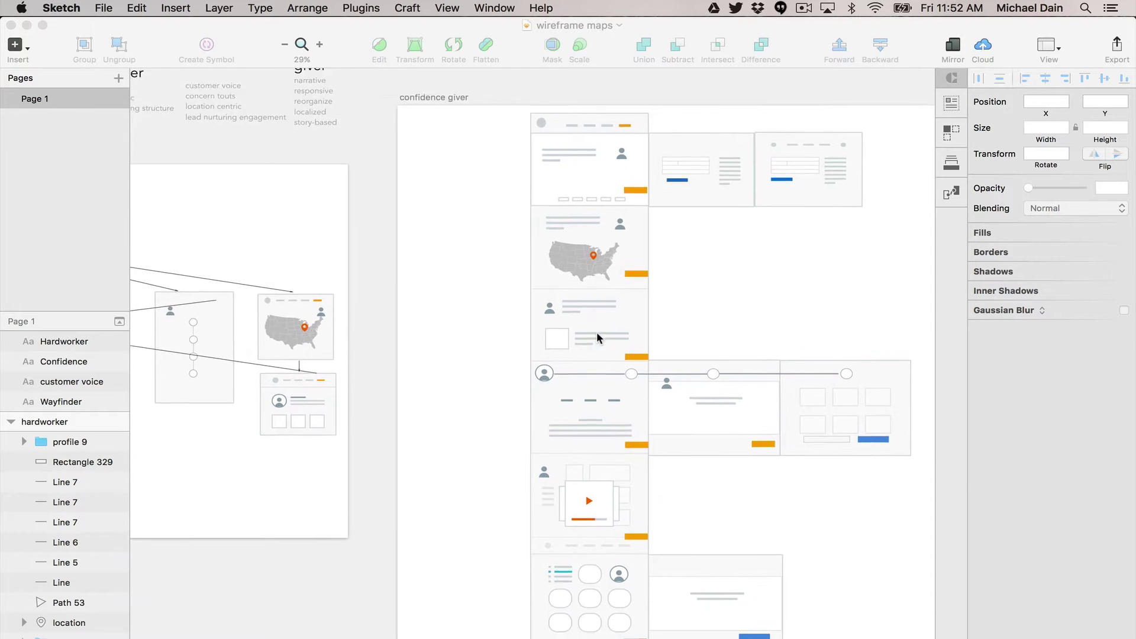
scroll(597, 334, down, 2)
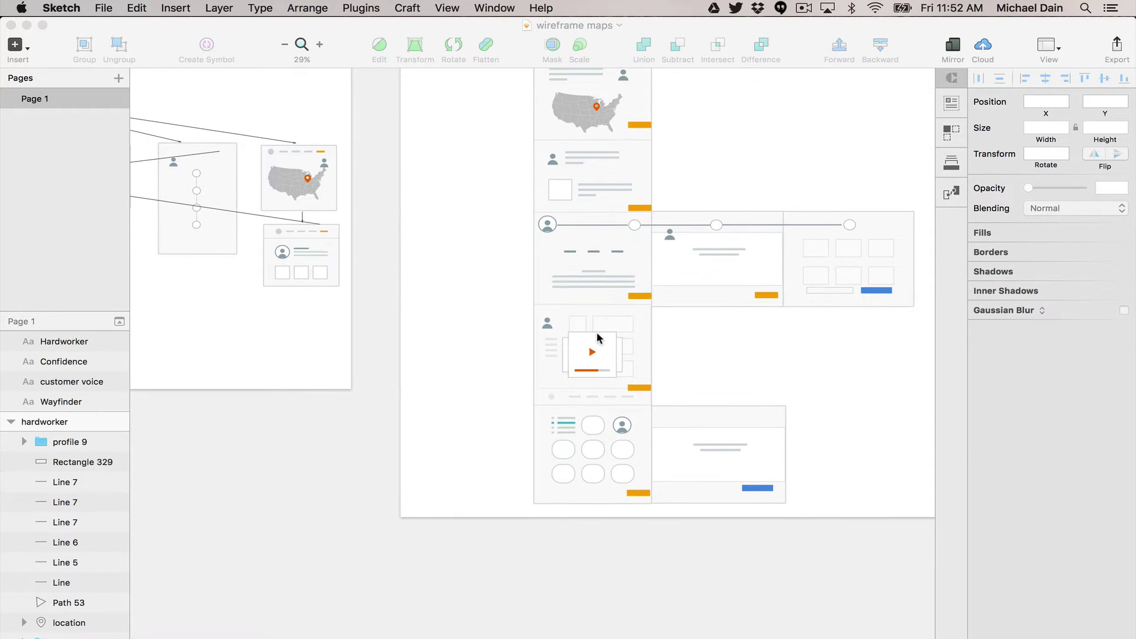
Step: Select the video card in the stack and look around it
right_click(597, 335)
click(708, 180)
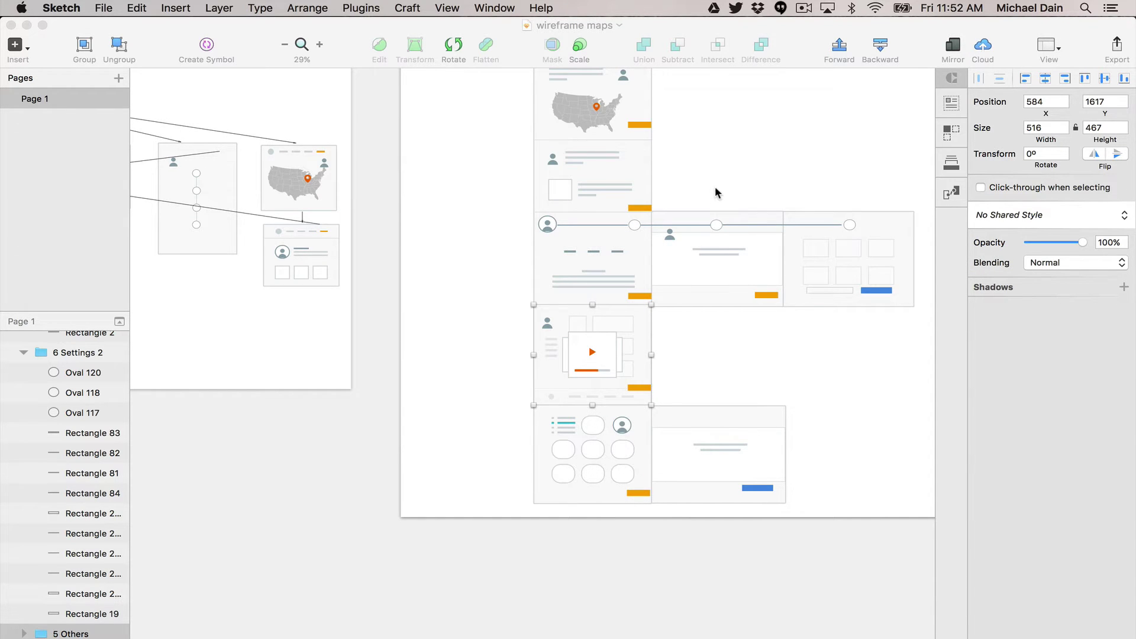
scroll(841, 222, right, 10)
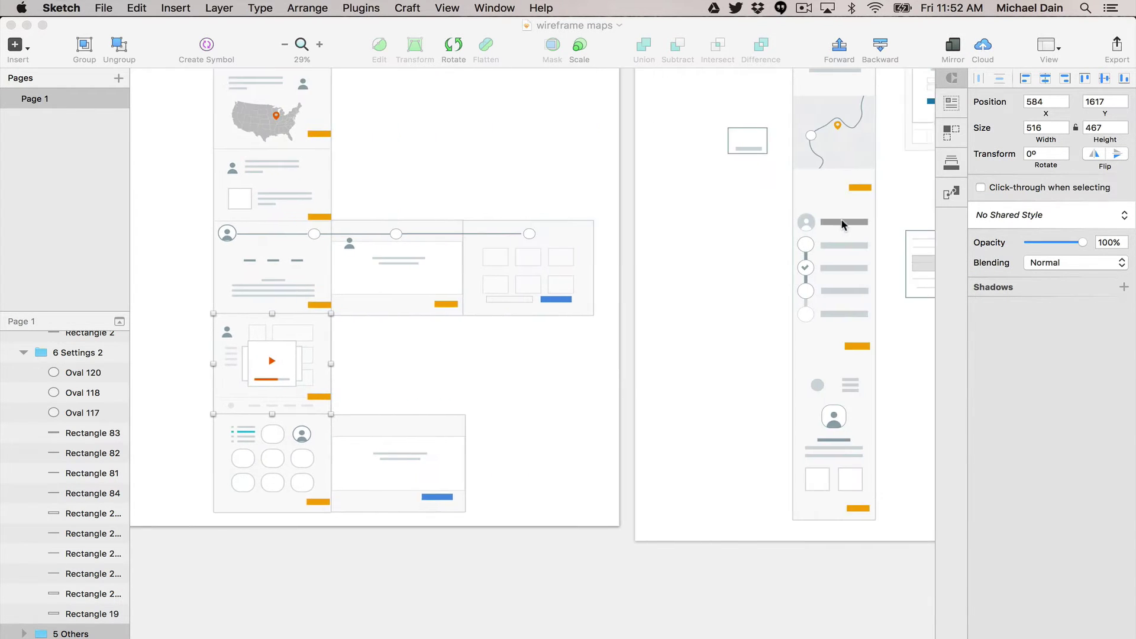
scroll(843, 225, up, 5)
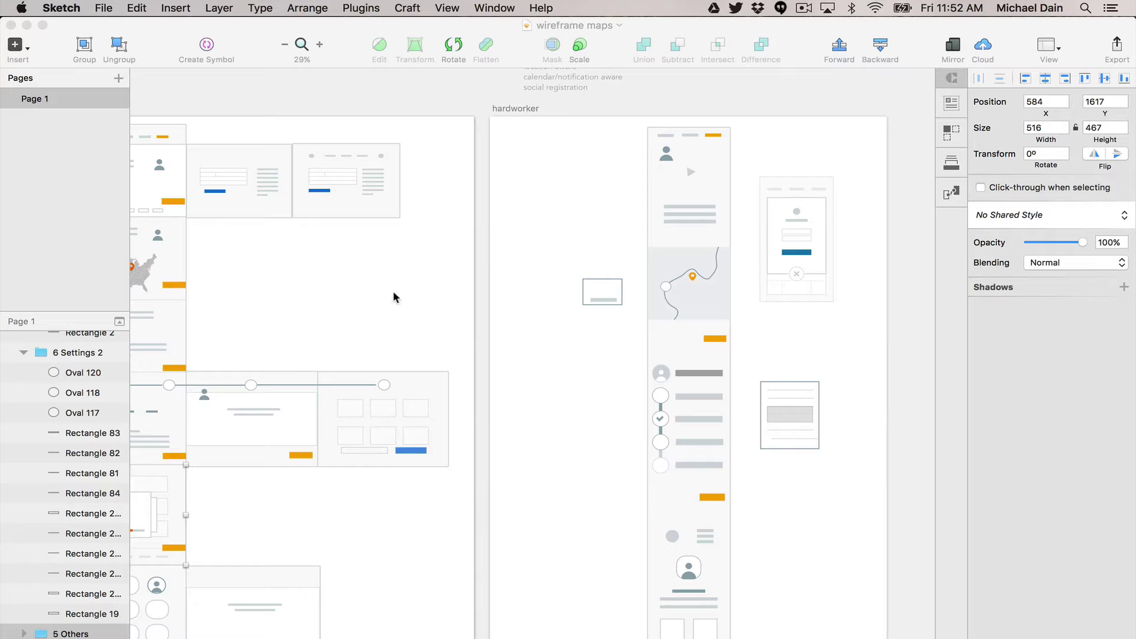
scroll(395, 296, left, 3)
scroll(662, 278, right, 3)
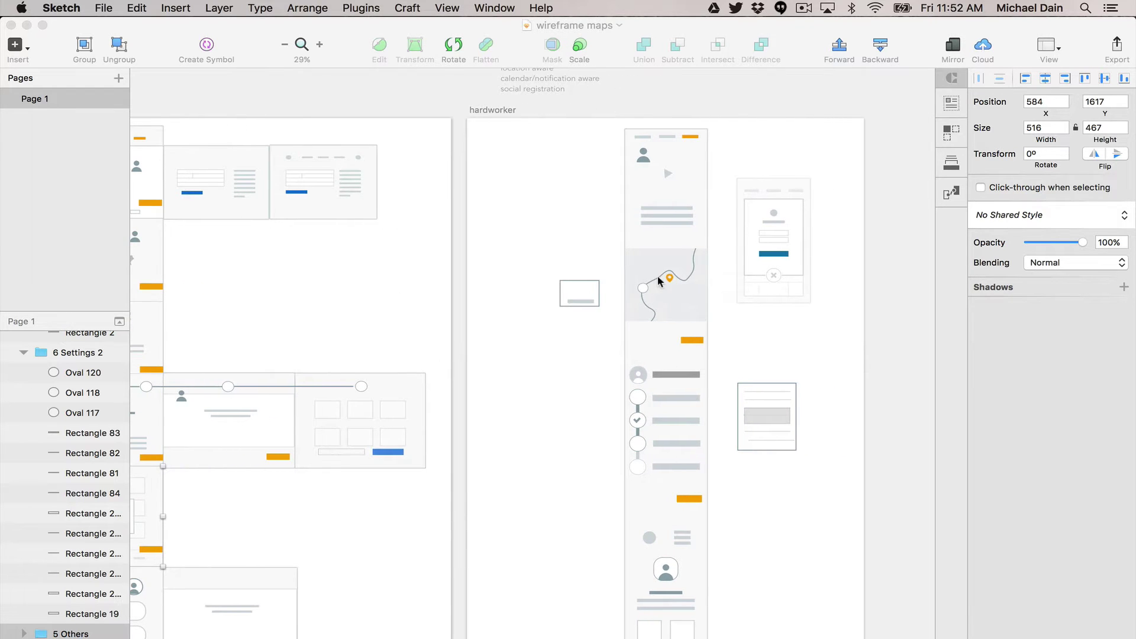
scroll(657, 297, left, 10)
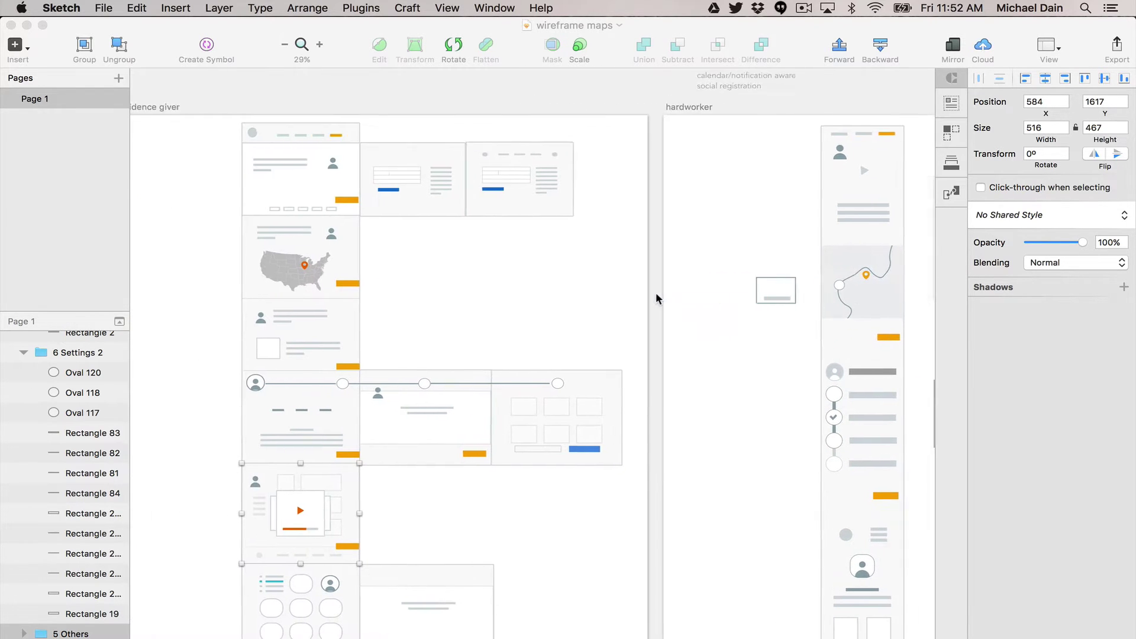
scroll(657, 298, down, 3)
scroll(656, 298, down, 1)
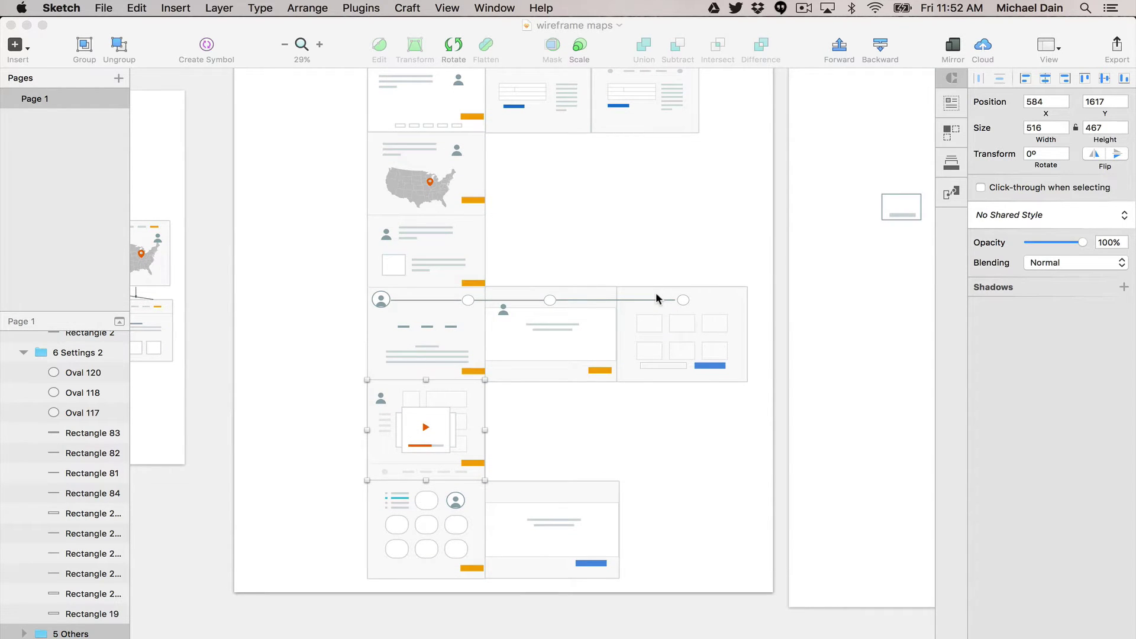
scroll(657, 298, up, 3)
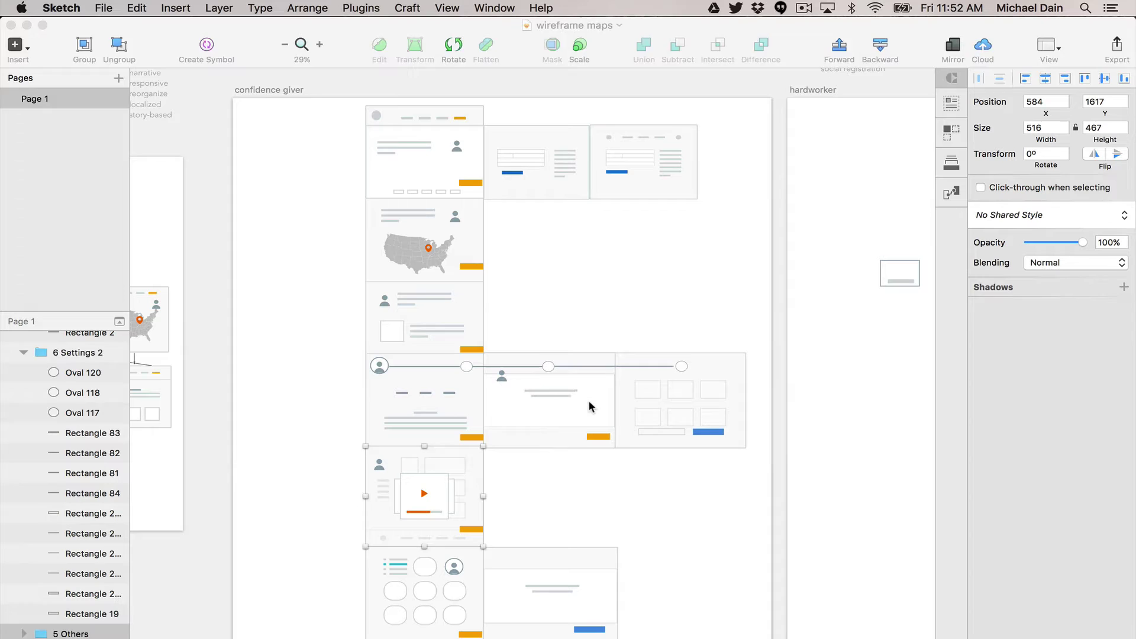
Step: Bring the Sketch document forward and select the 6 Settings 2 card group
click(609, 402)
click(606, 400)
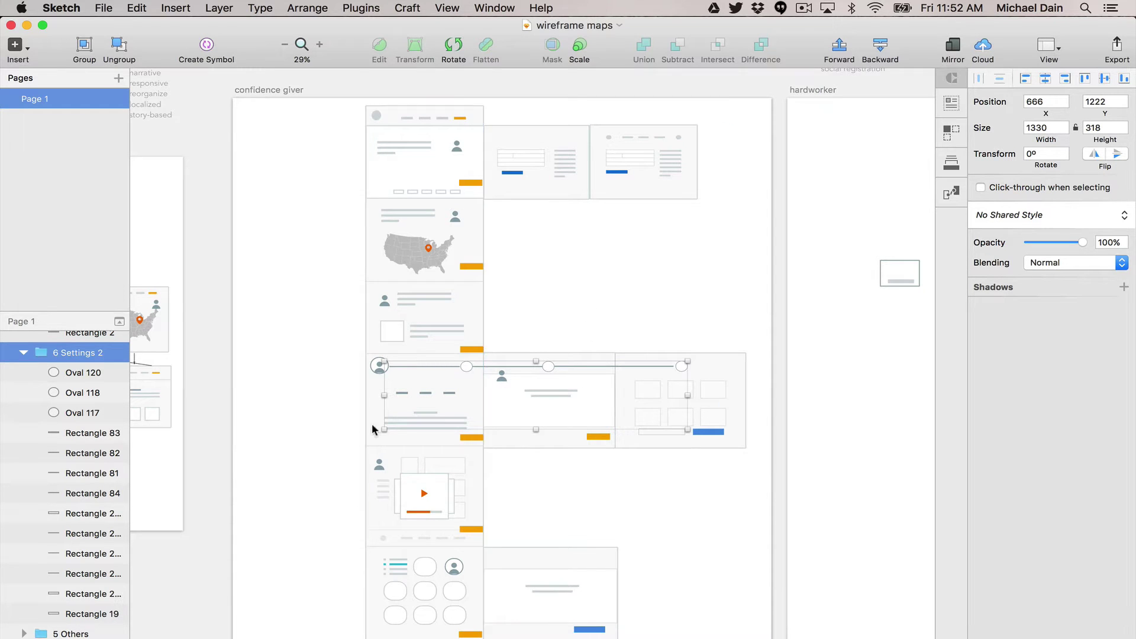
scroll(446, 200, down, 3)
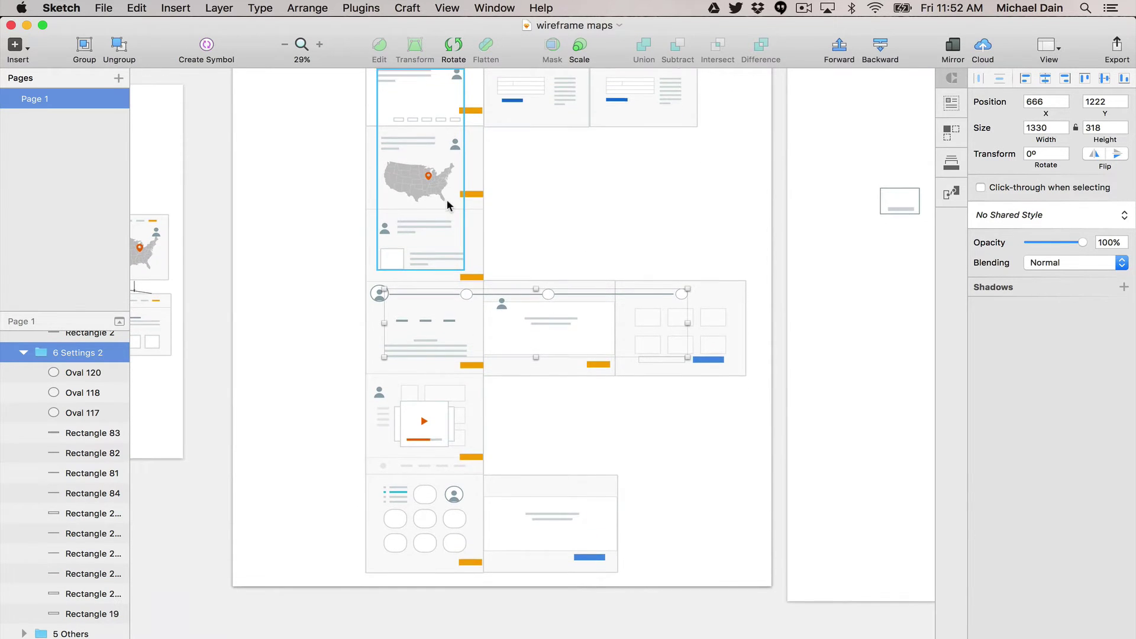
scroll(446, 200, up, 3)
scroll(446, 200, left, 10)
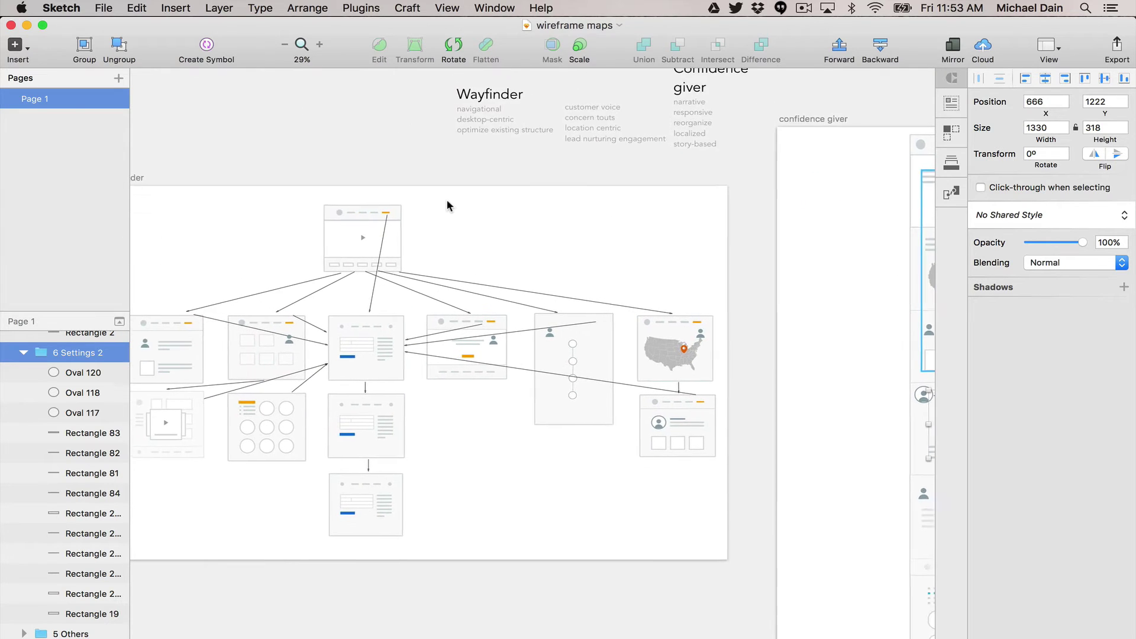
scroll(446, 200, left, 3)
scroll(449, 183, up, 3)
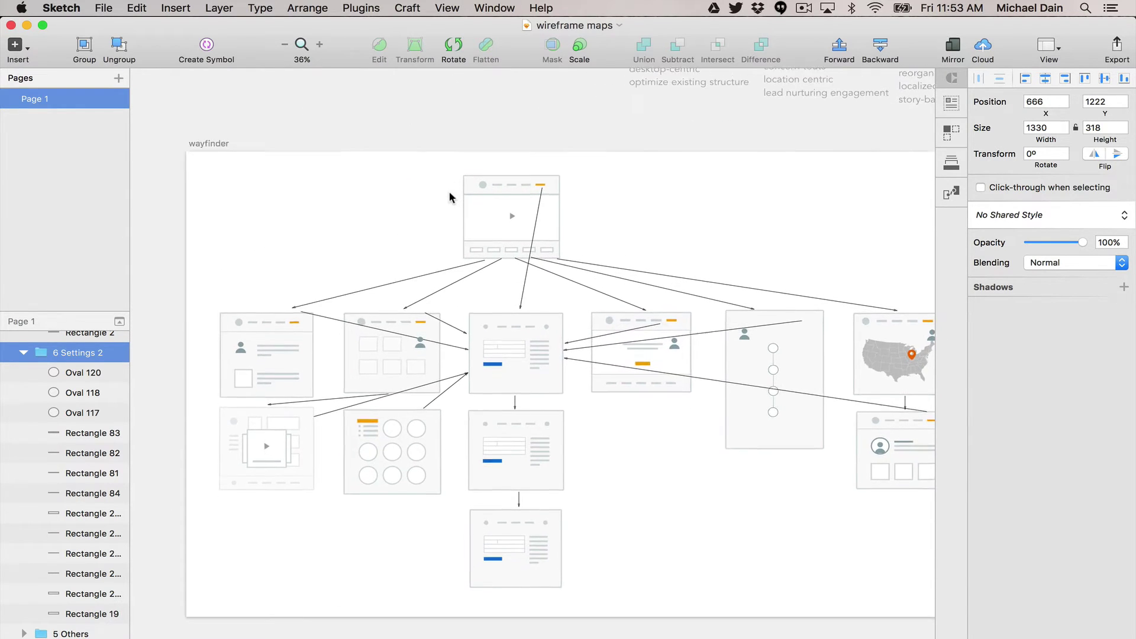
Step: Switch to Preview and show page 2 of the annotated platform pages
scroll(449, 196, down, 3)
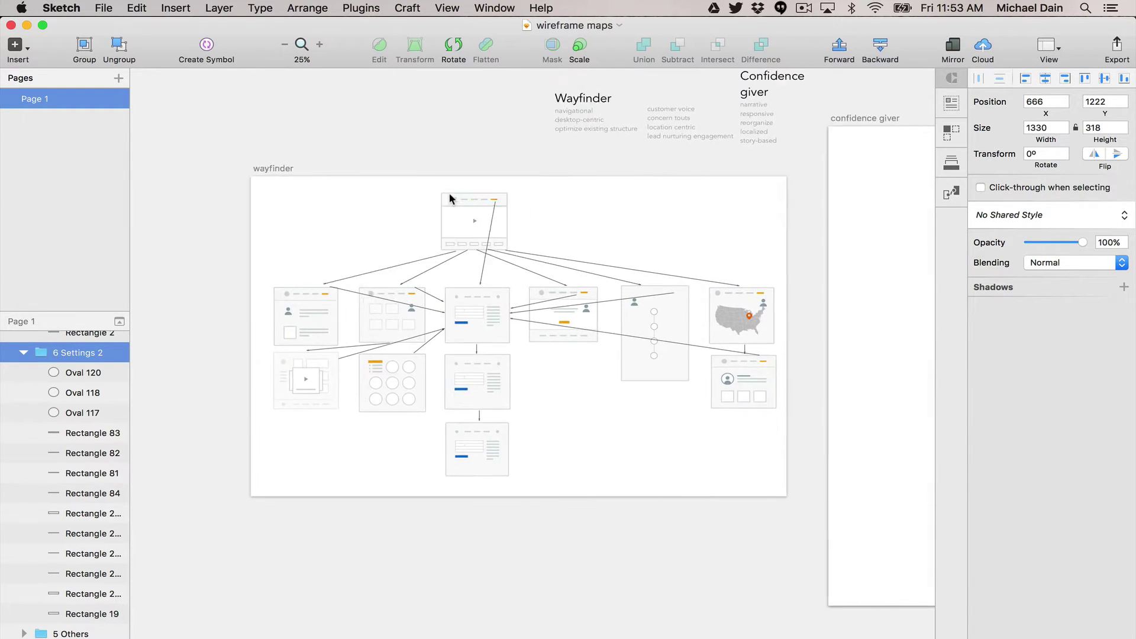
scroll(449, 197, right, 10)
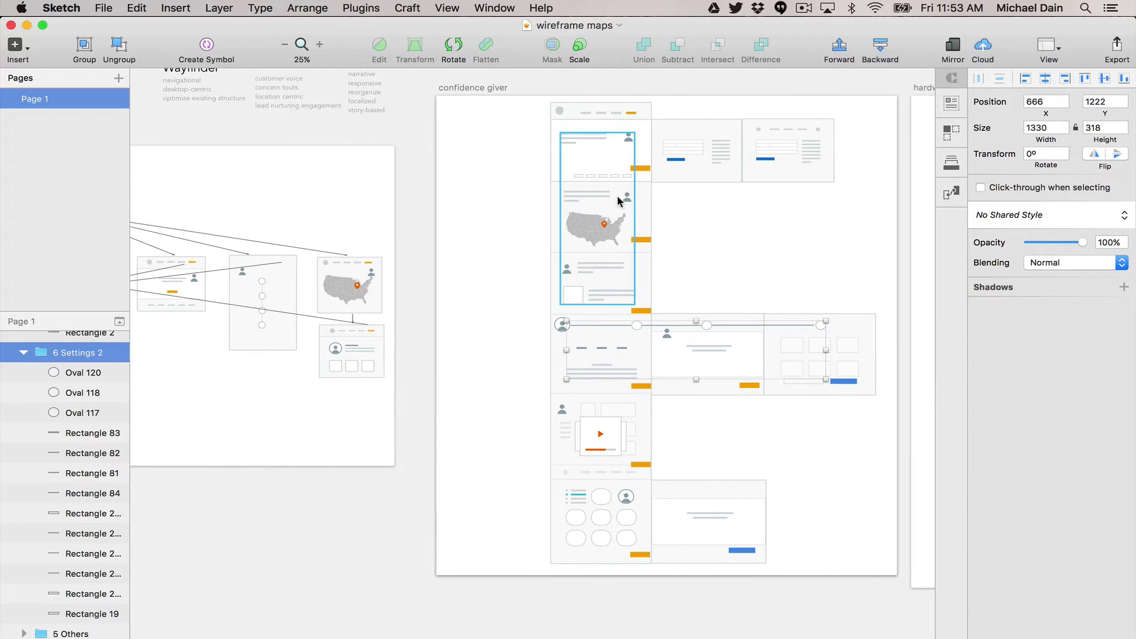
scroll(616, 197, up, 1)
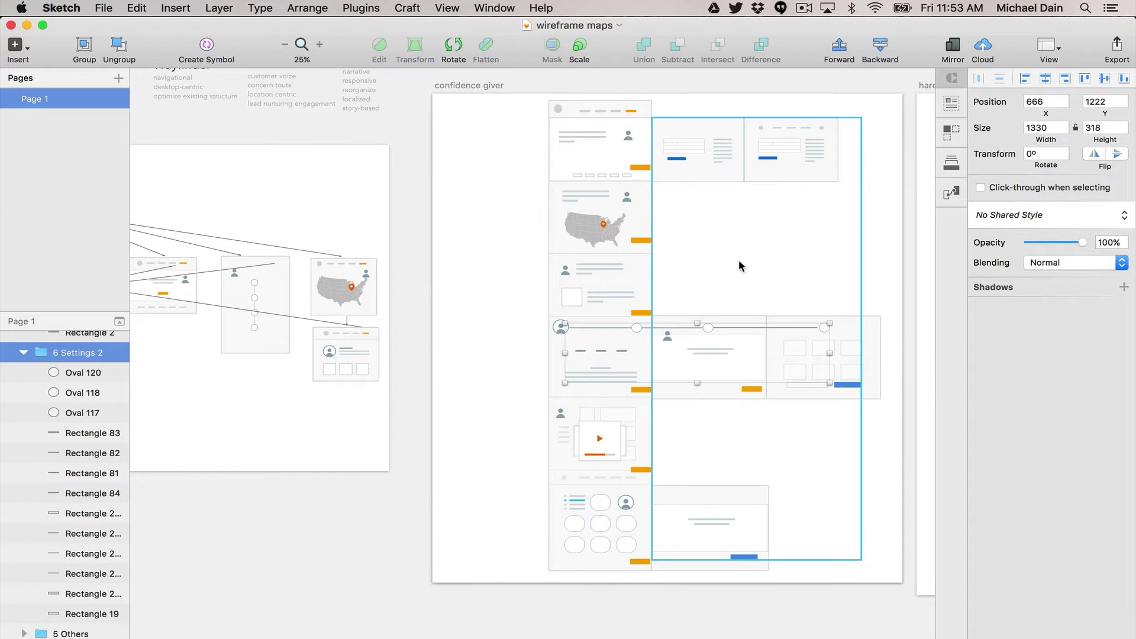
scroll(738, 259, right, 2)
scroll(747, 224, up, 3)
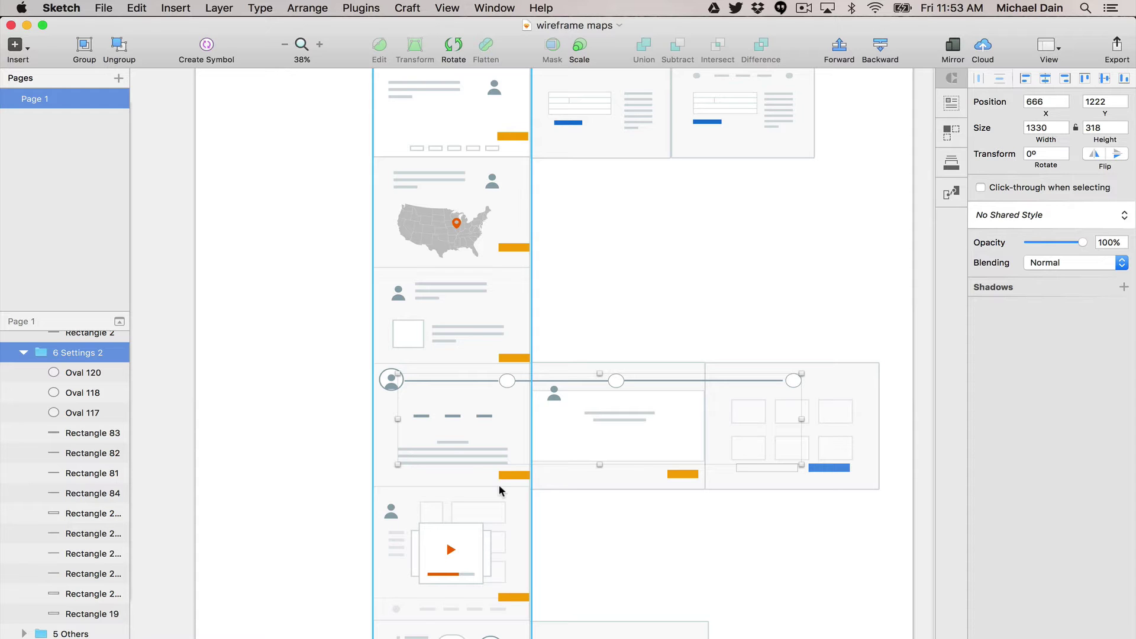
click(803, 8)
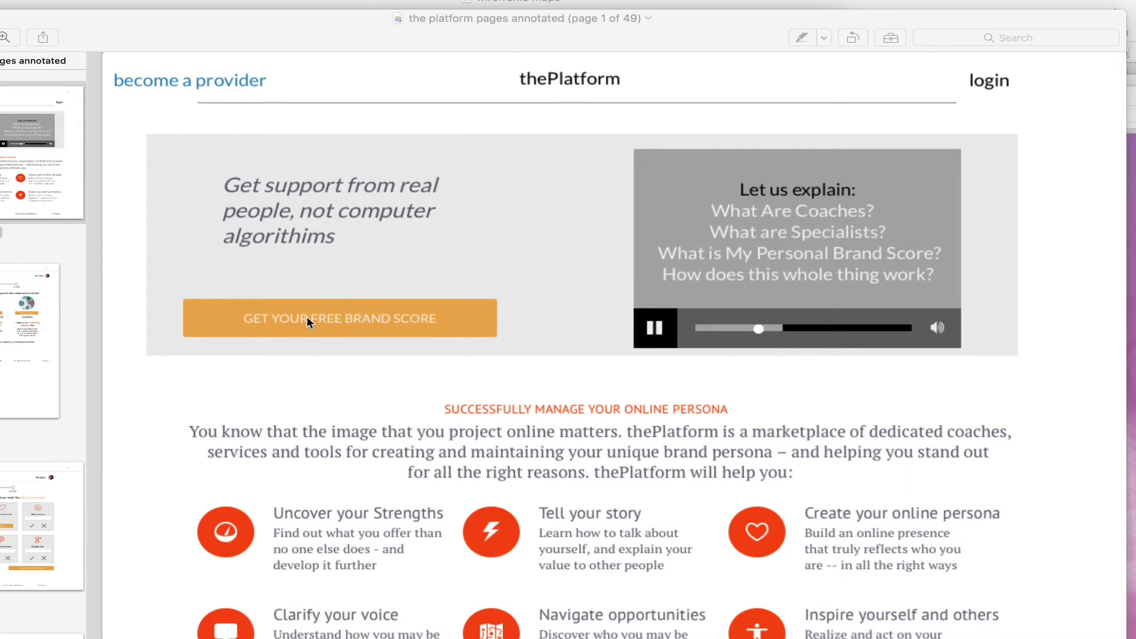
click(23, 341)
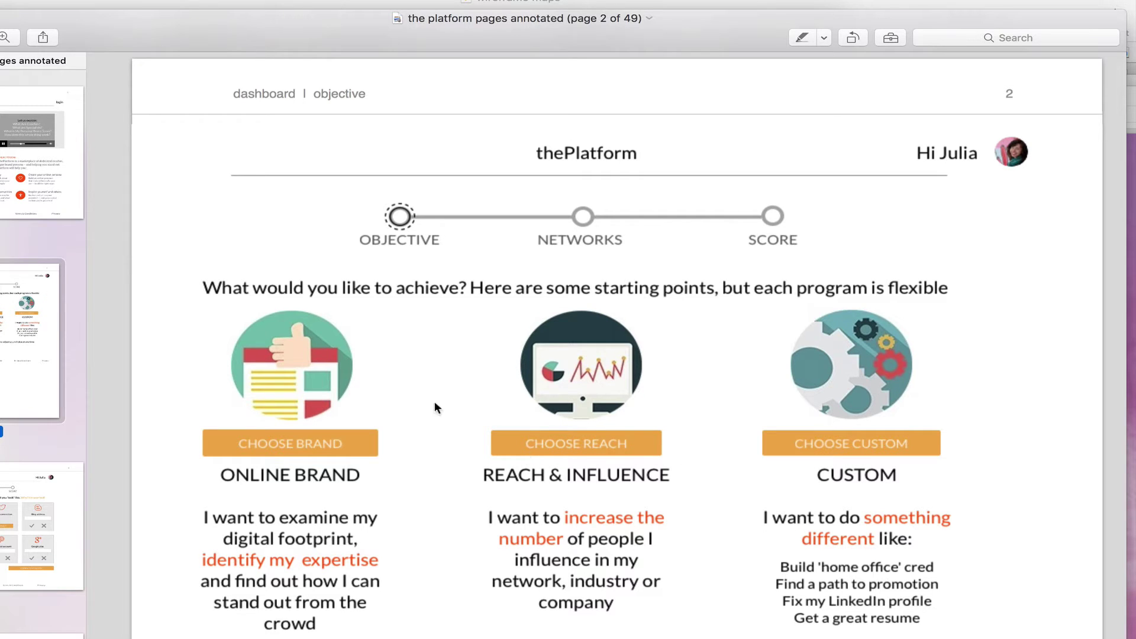
Step: Step through annotated pages 1, 2 and 3, scrolling page 3's Networks wireframe down to Compute My Score
click(37, 188)
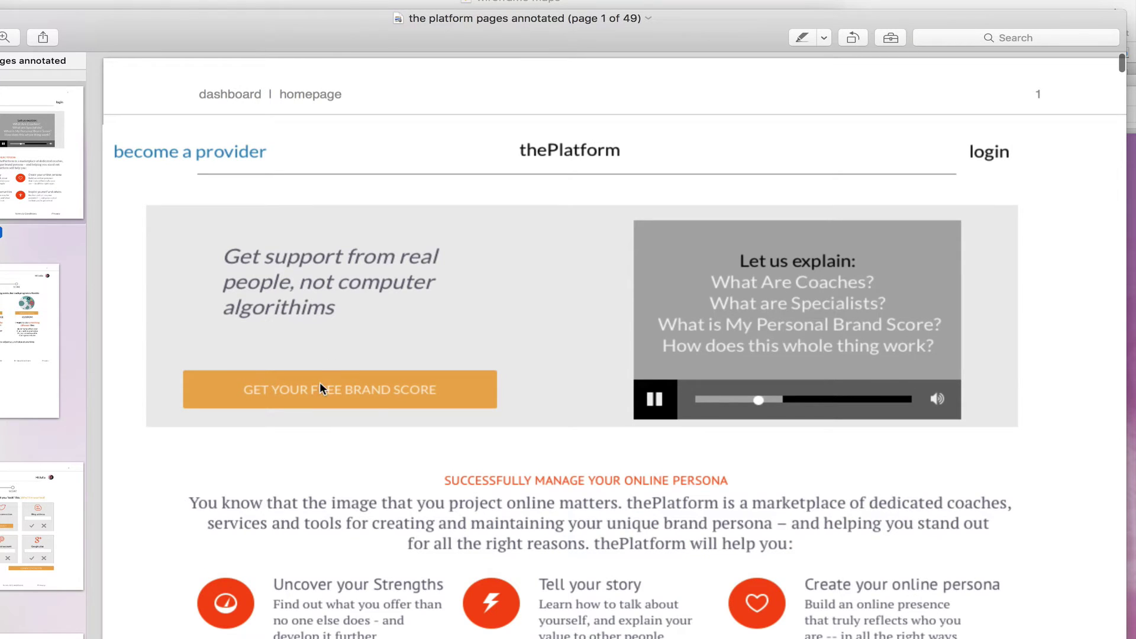
click(28, 352)
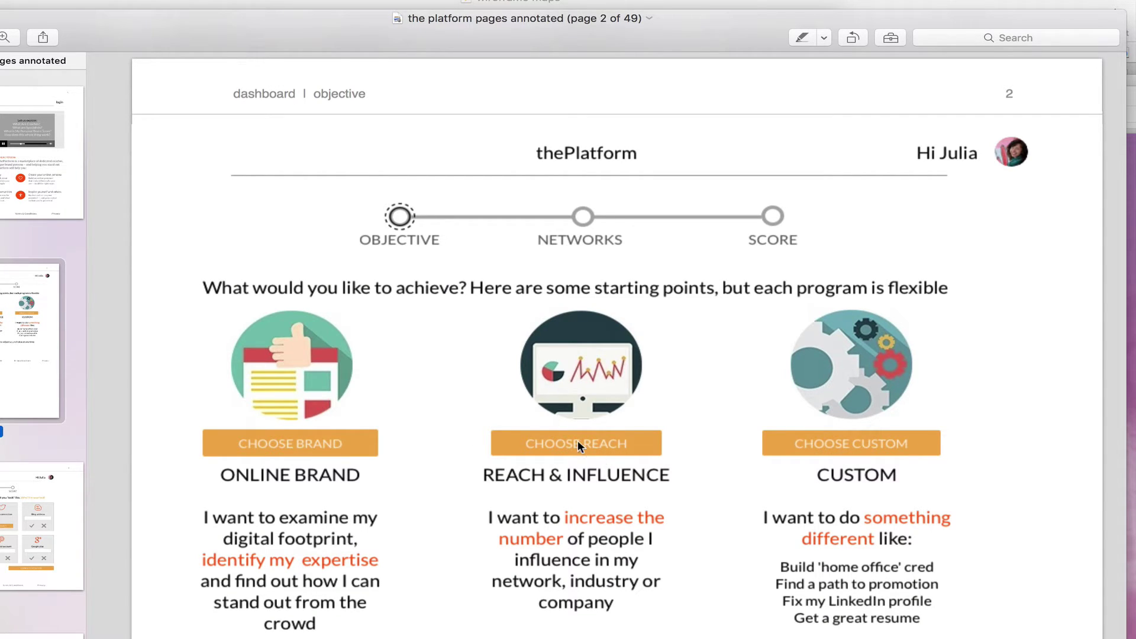
click(24, 510)
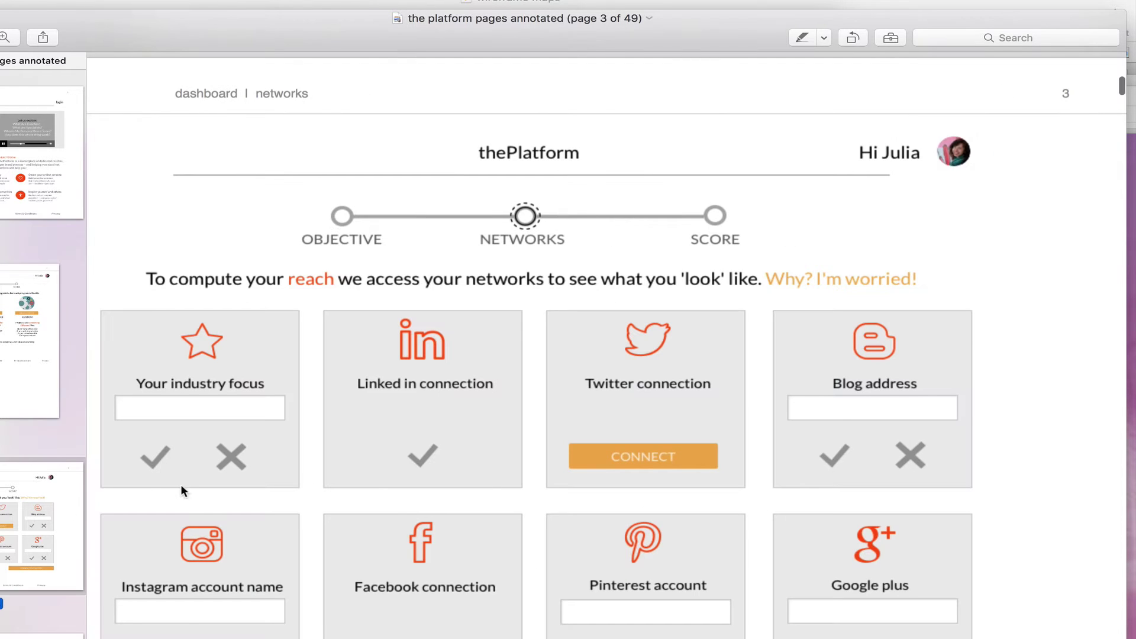
click(307, 280)
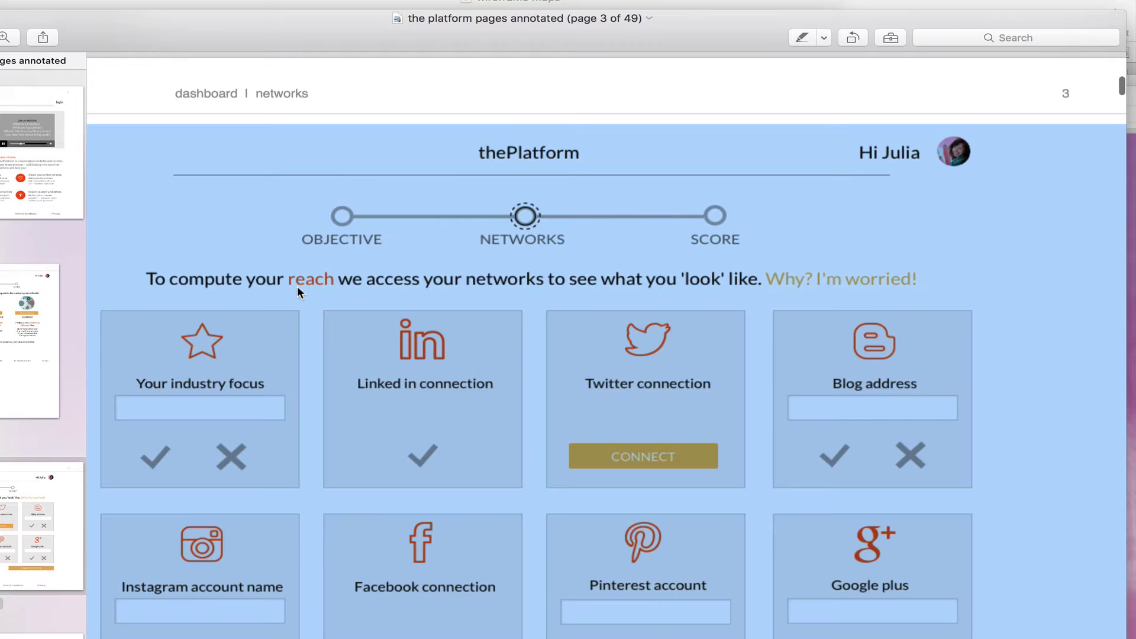
click(297, 286)
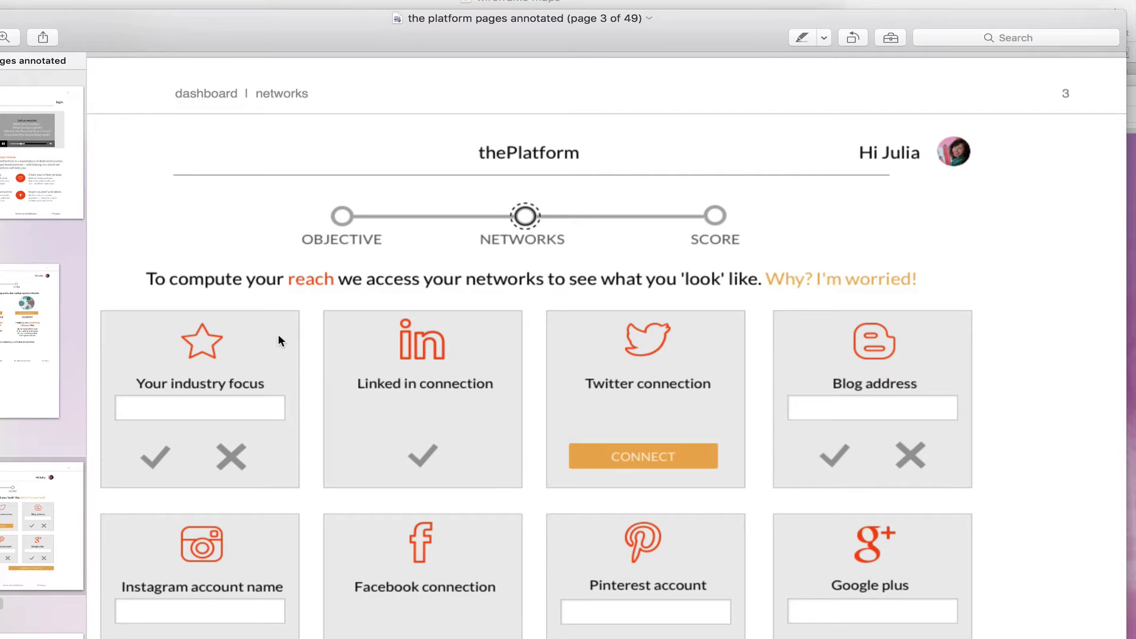
scroll(279, 333, down, 5)
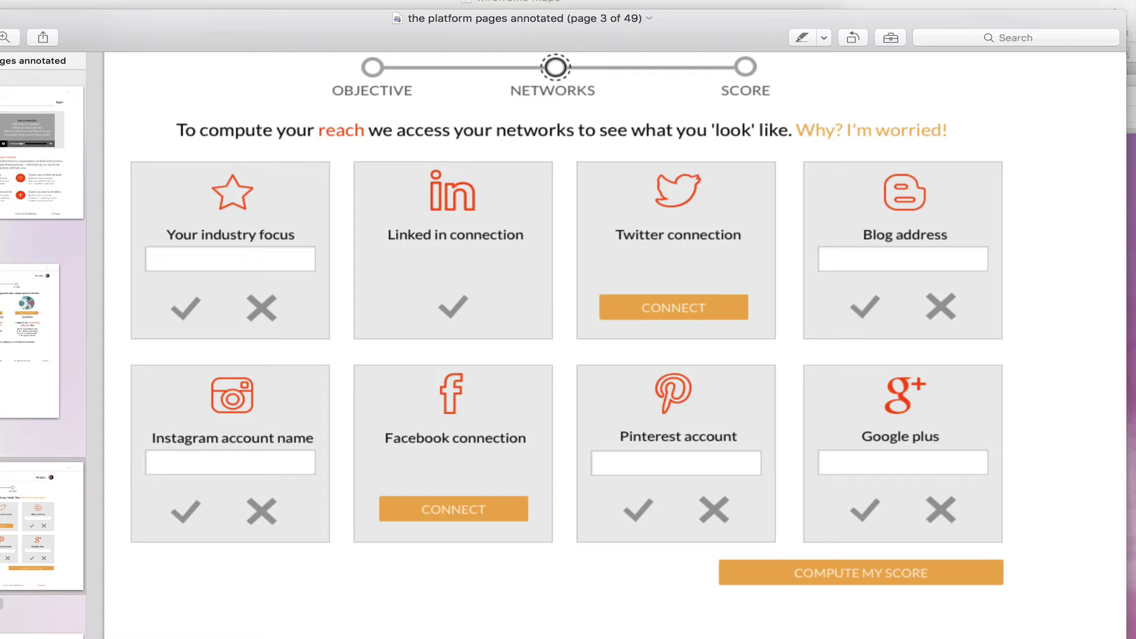
Step: Switch to the prototype.pdf window through Mission Control and start scrolling down
key(ctrl+Up)
click(513, 125)
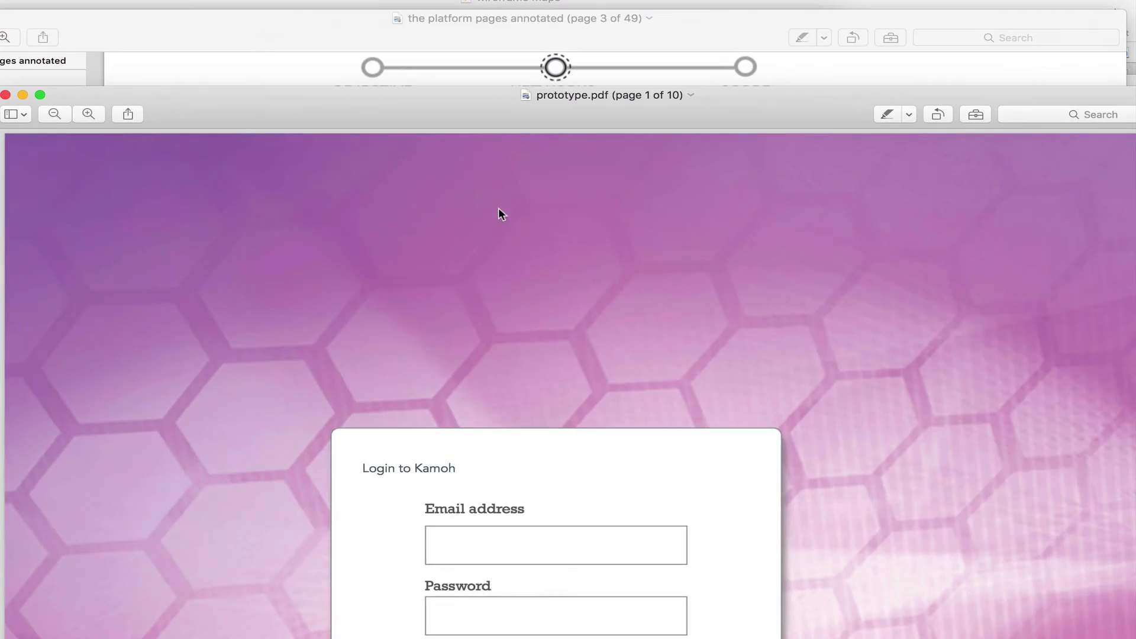
scroll(477, 344, down, 20)
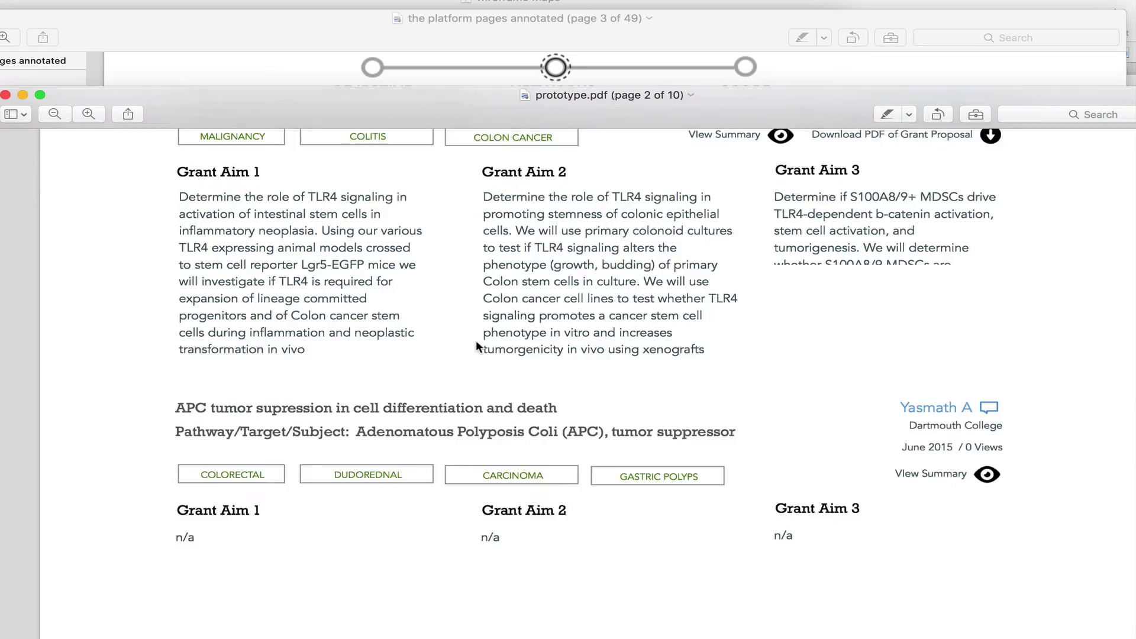
scroll(476, 339, down, 5)
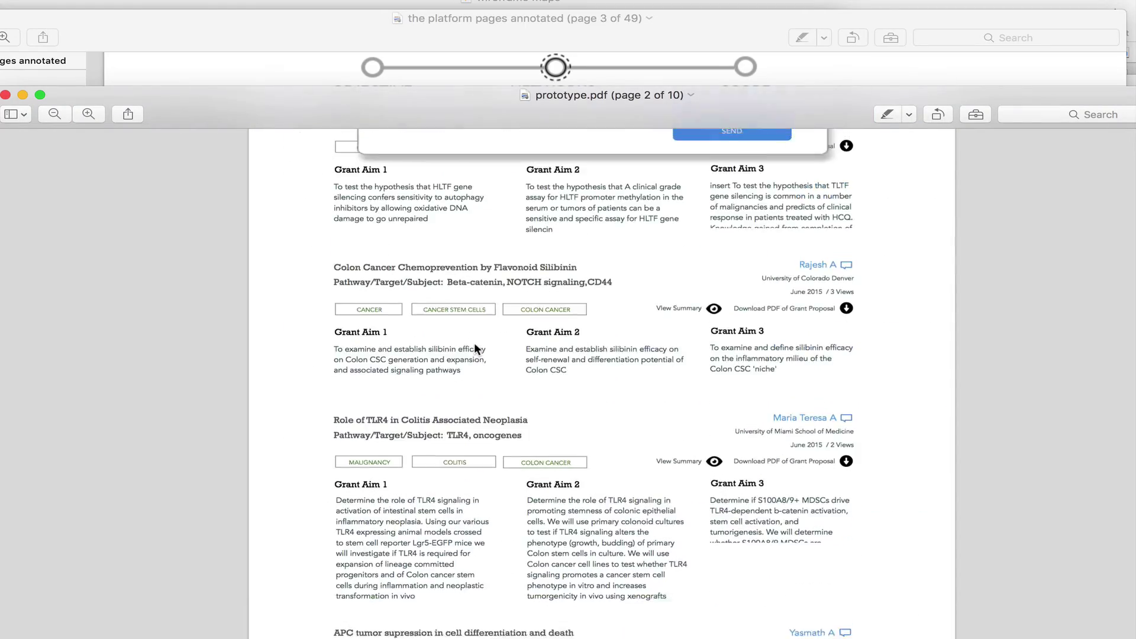
scroll(474, 342, down, 15)
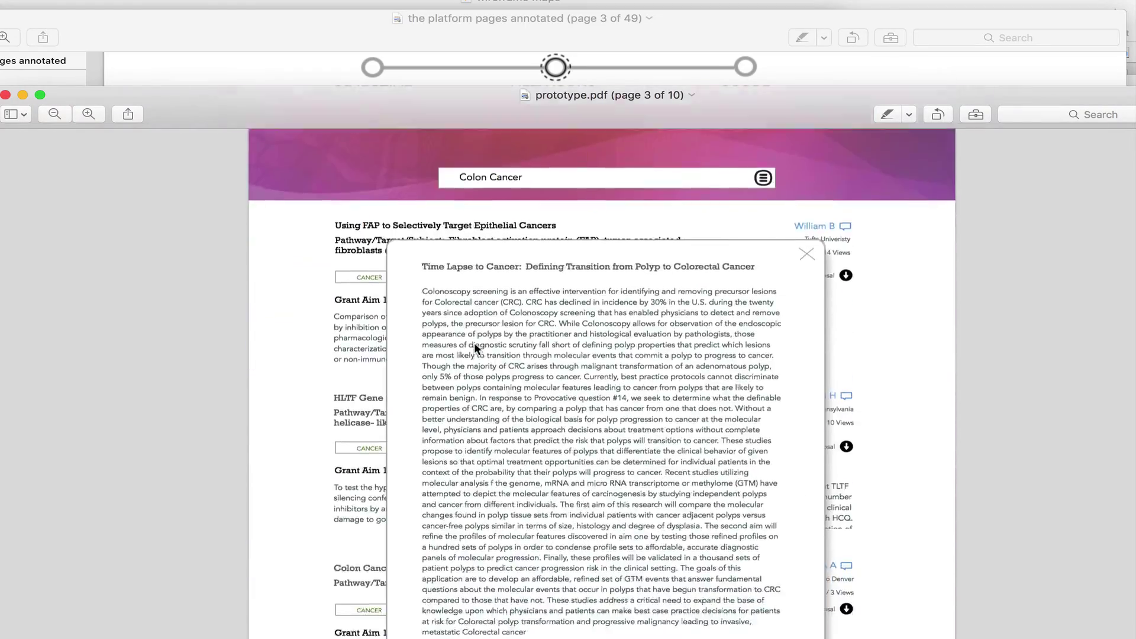
scroll(473, 342, down, 10)
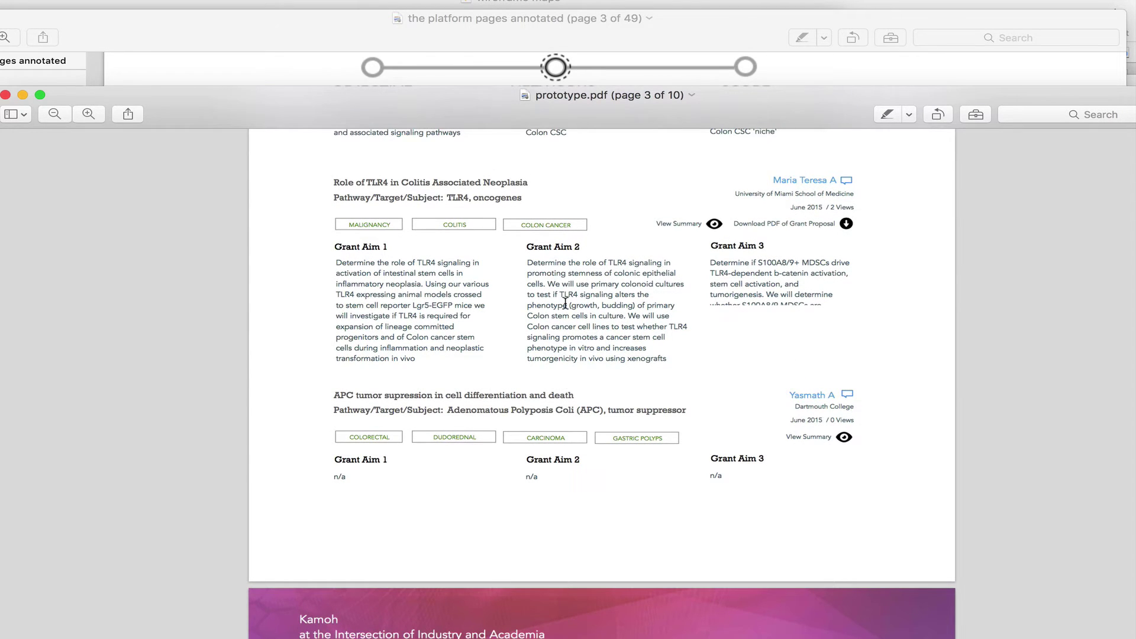
Step: Browse prototype.pdf to the 'Time Lapse to Cancer' grant summary page
scroll(564, 302, down, 10)
scroll(565, 304, down, 5)
scroll(565, 303, up, 5)
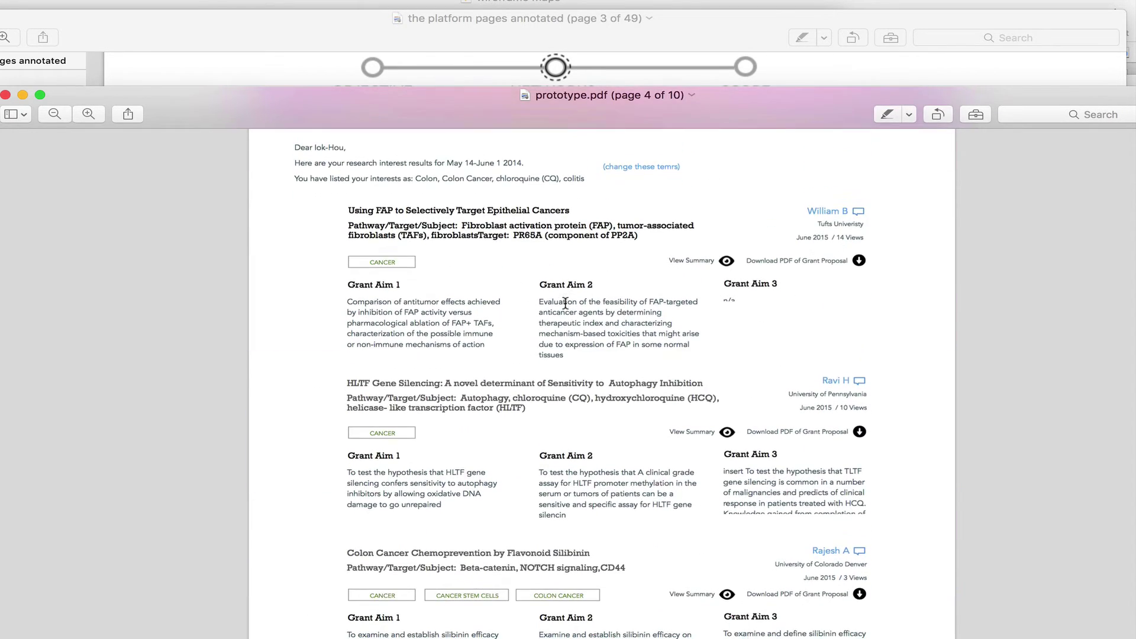
scroll(656, 312, up, 3)
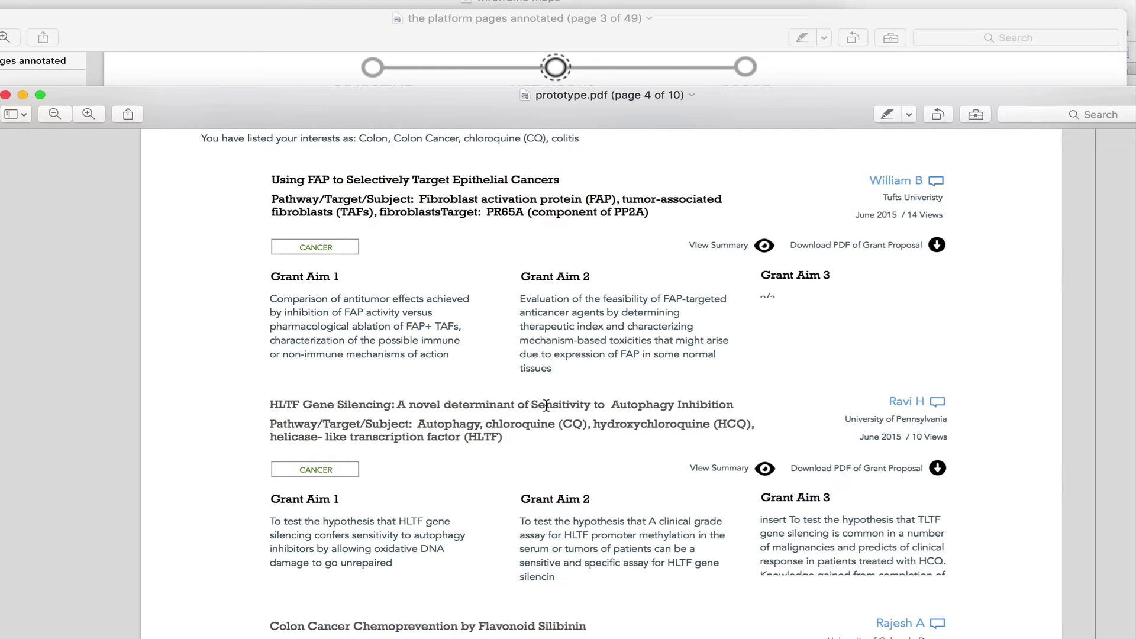
scroll(536, 349, down, 2)
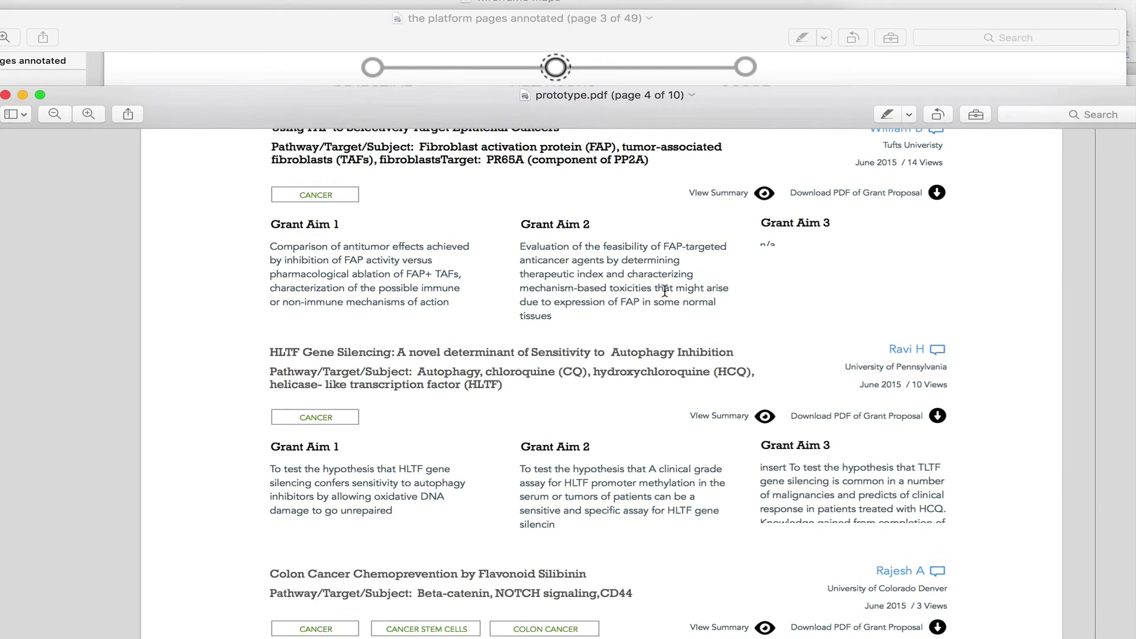
scroll(795, 245, up, 1)
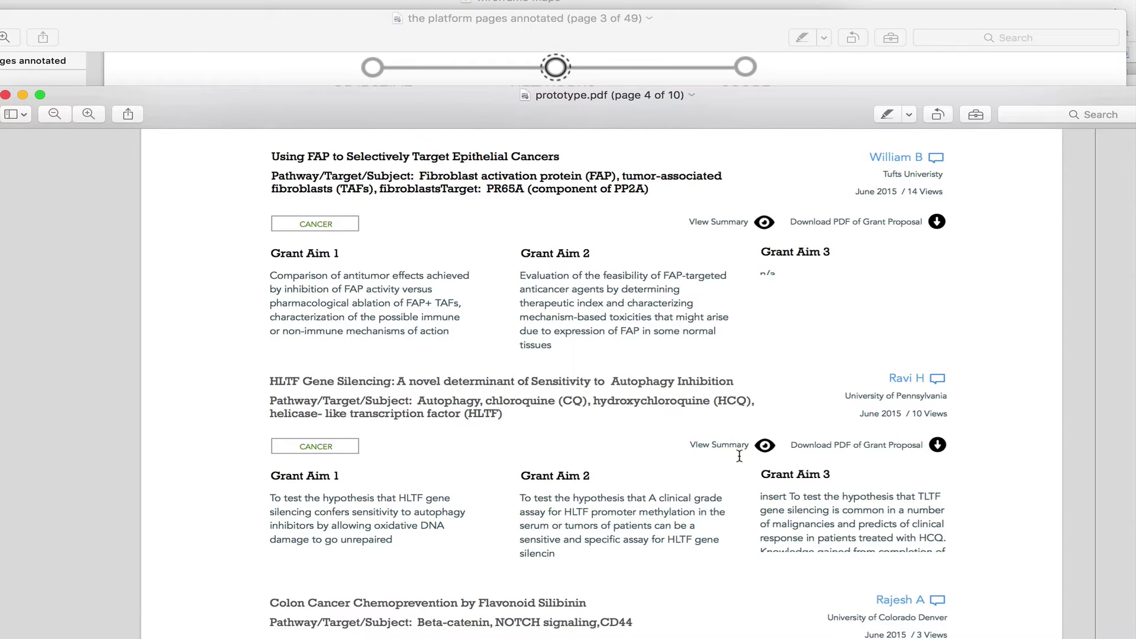
scroll(787, 511, down, 1)
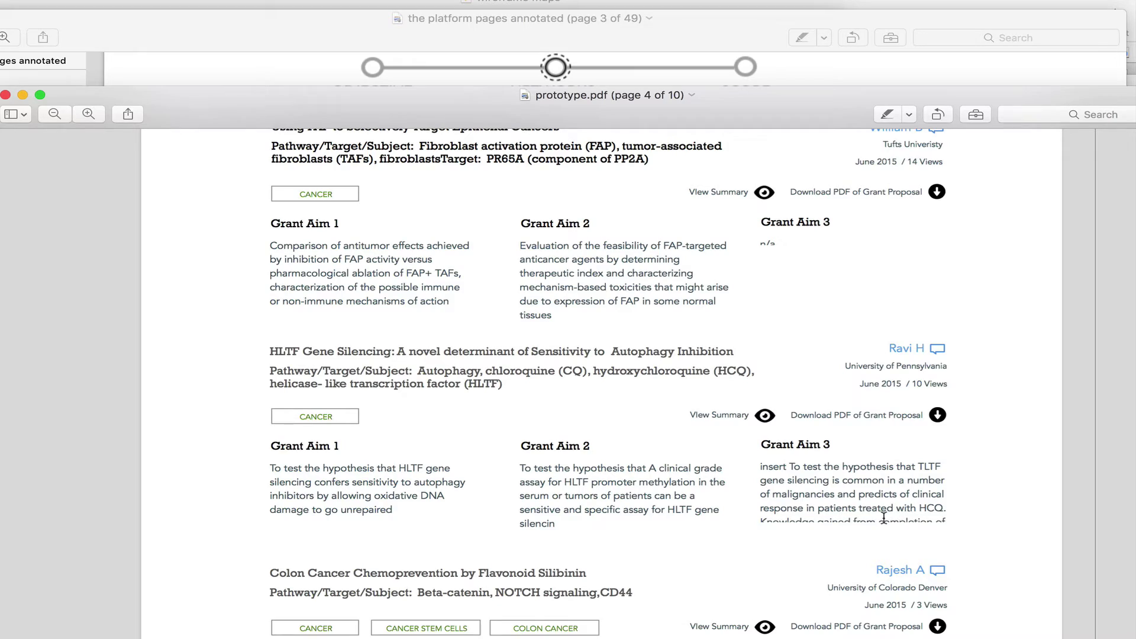
scroll(883, 518, up, 10)
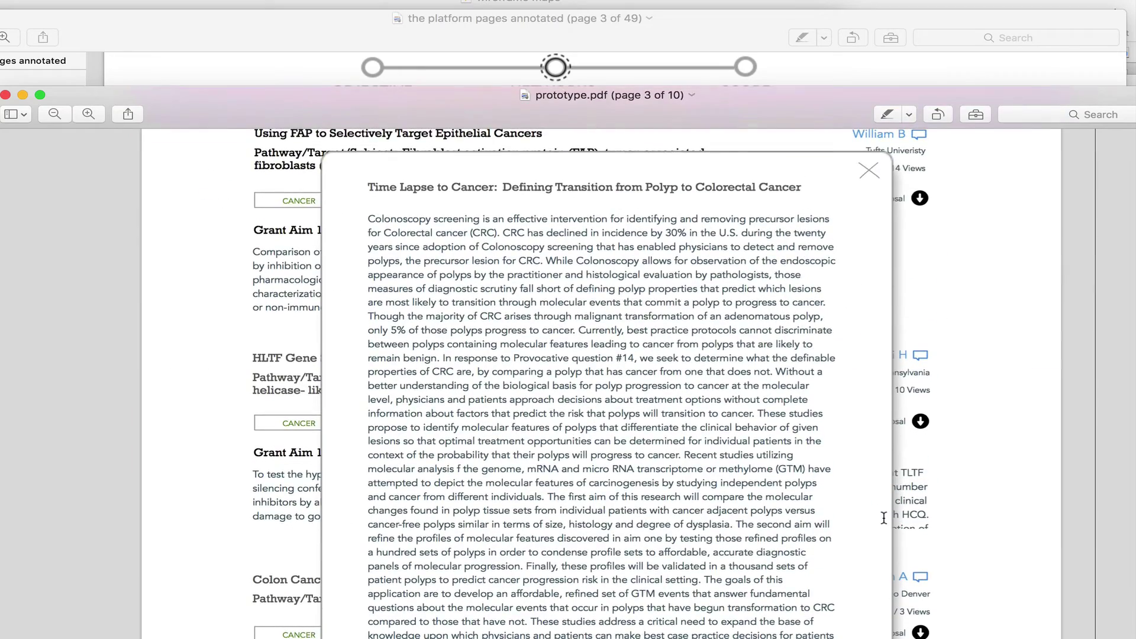
Step: Scroll past page 4's grant entries to page 5's CD44 listings
scroll(883, 517, down, 2)
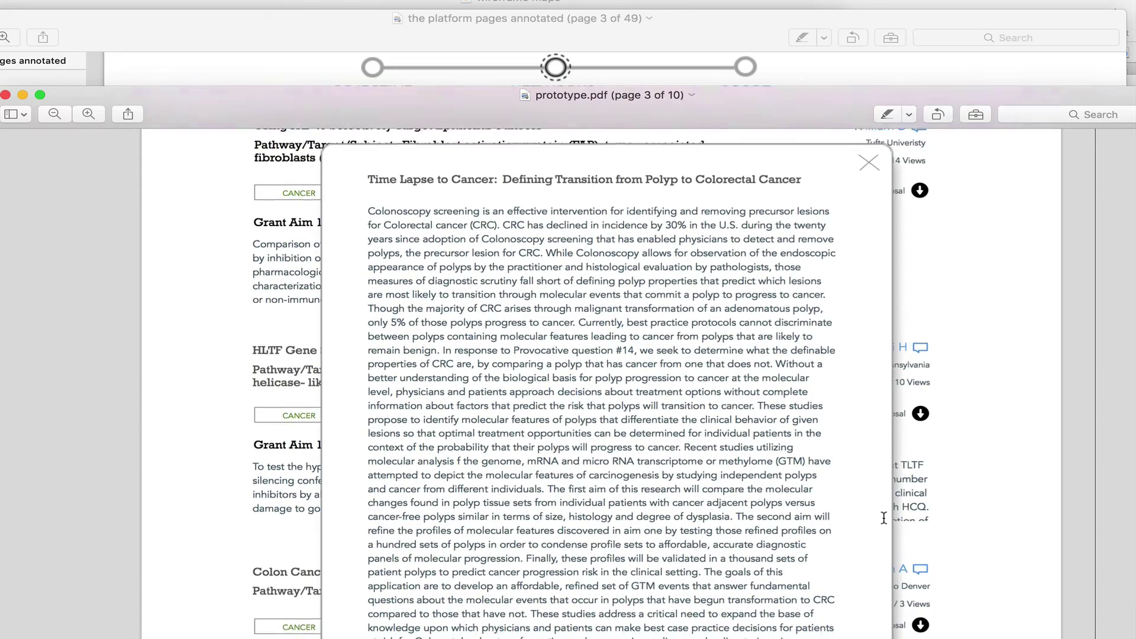
scroll(883, 518, down, 15)
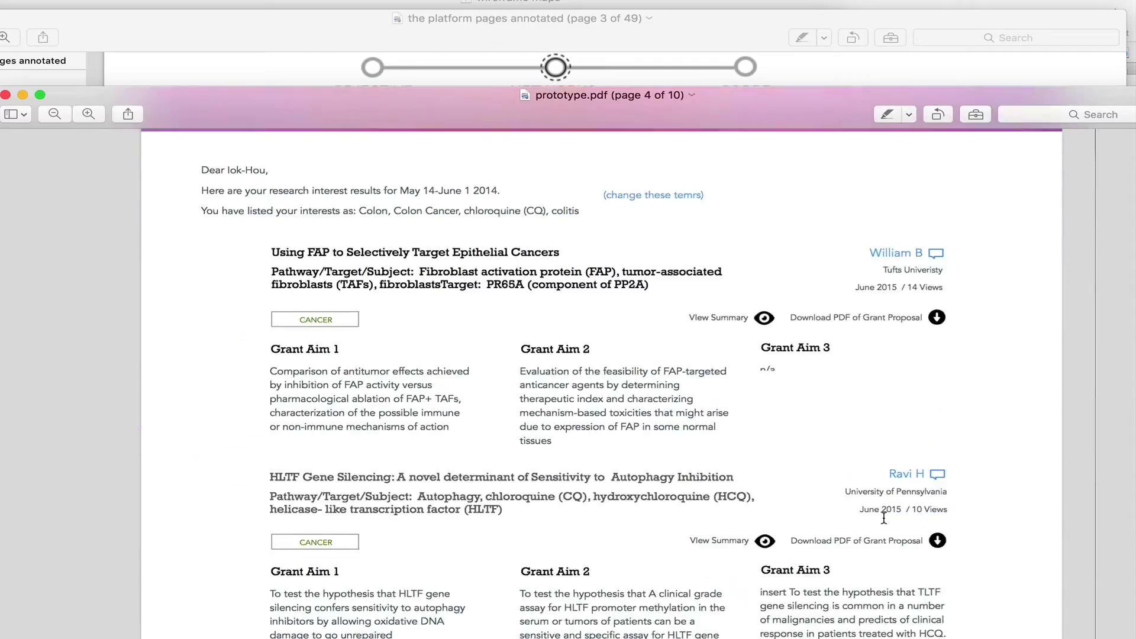
scroll(883, 518, down, 5)
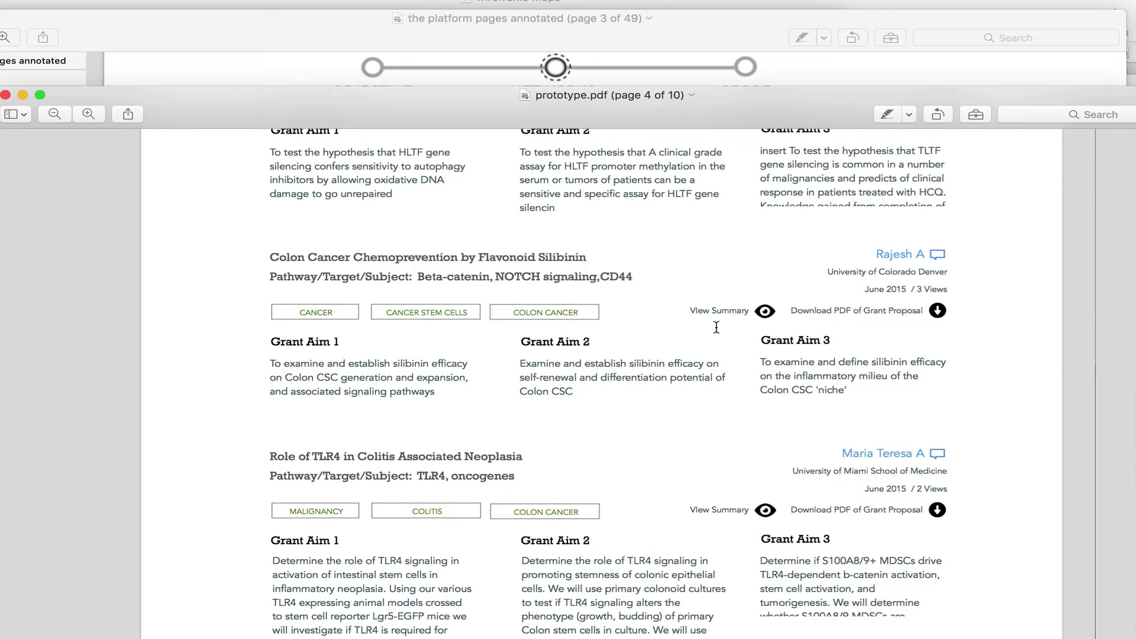
scroll(491, 343, up, 4)
scroll(491, 348, up, 1)
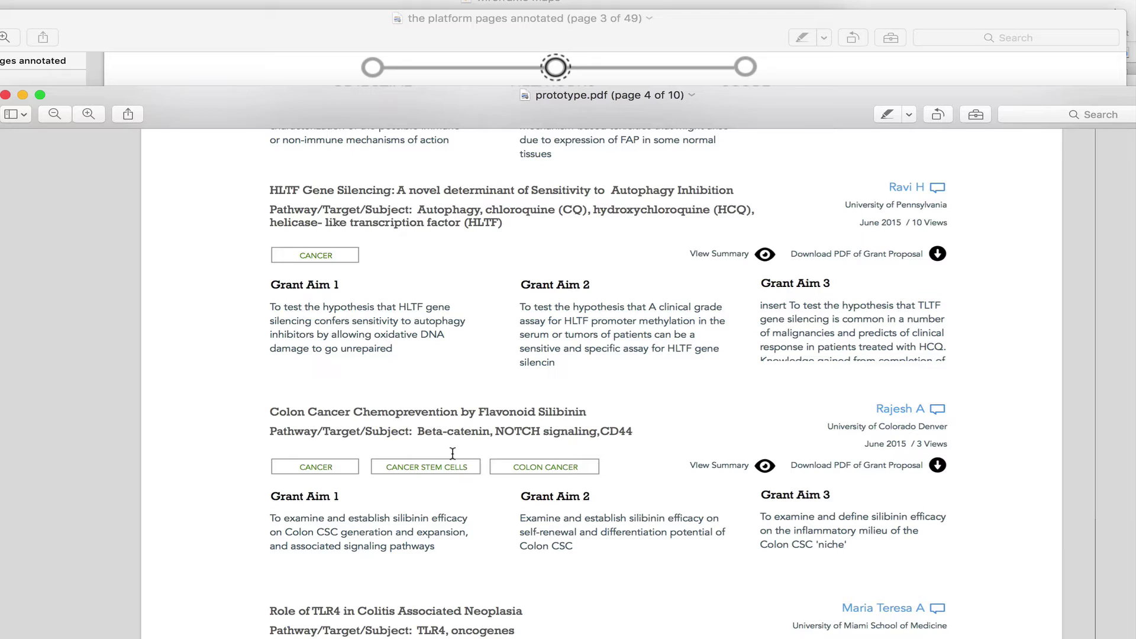
scroll(451, 471, down, 8)
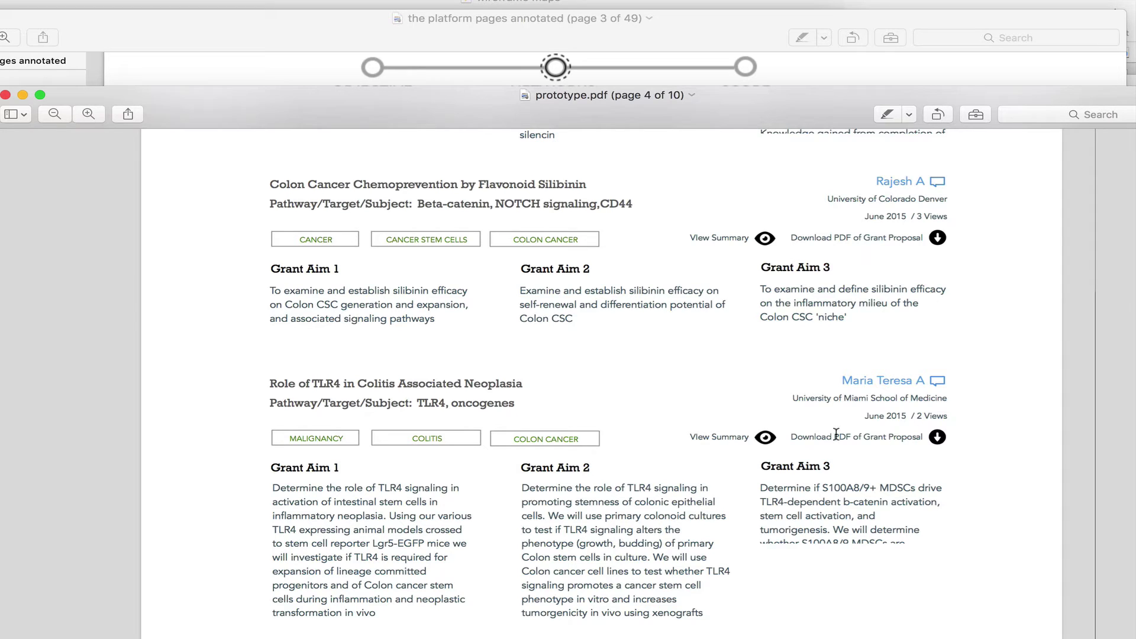
scroll(833, 449, down, 2)
scroll(833, 449, down, 10)
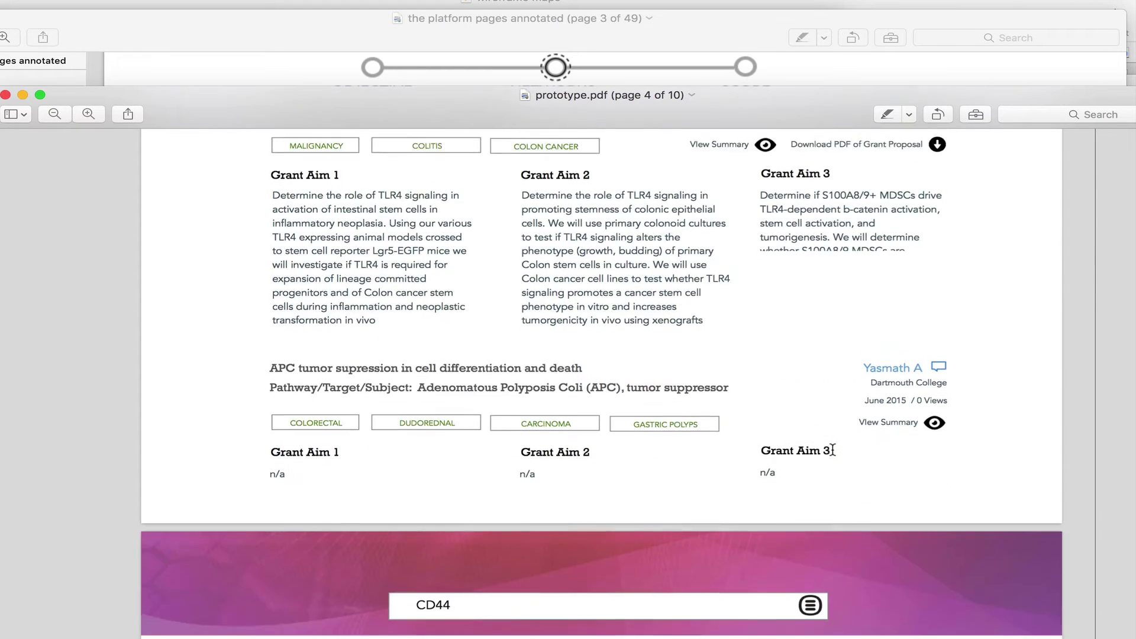
scroll(832, 449, down, 2)
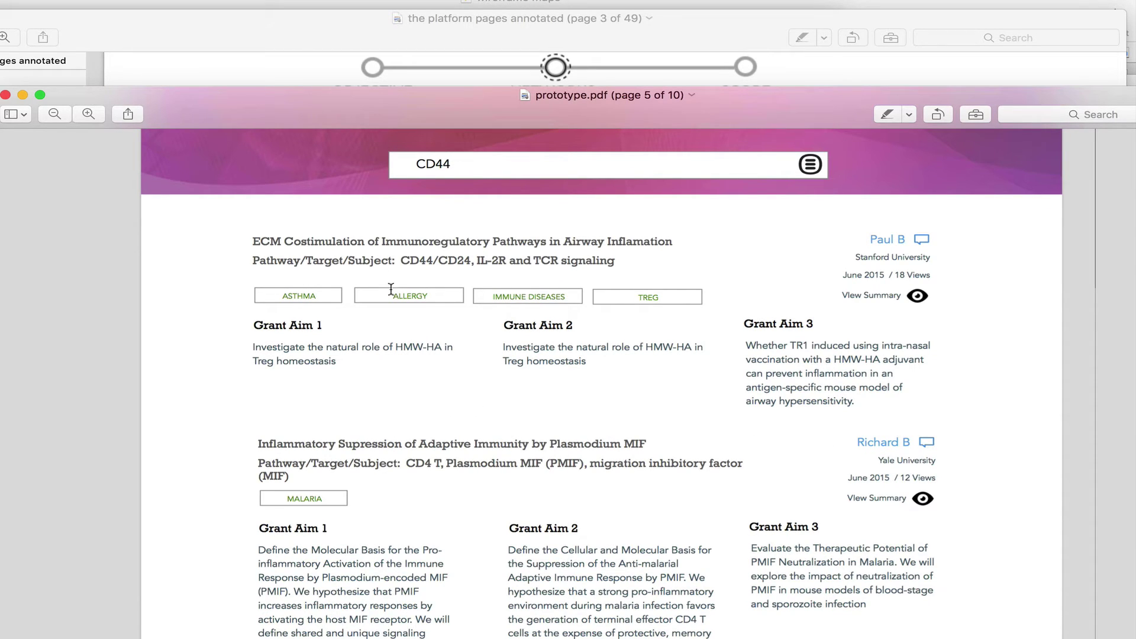
Step: Select 'CD44/' in the subject line and scroll on to page 6
drag(399, 260, 437, 262)
scroll(383, 478, down, 2)
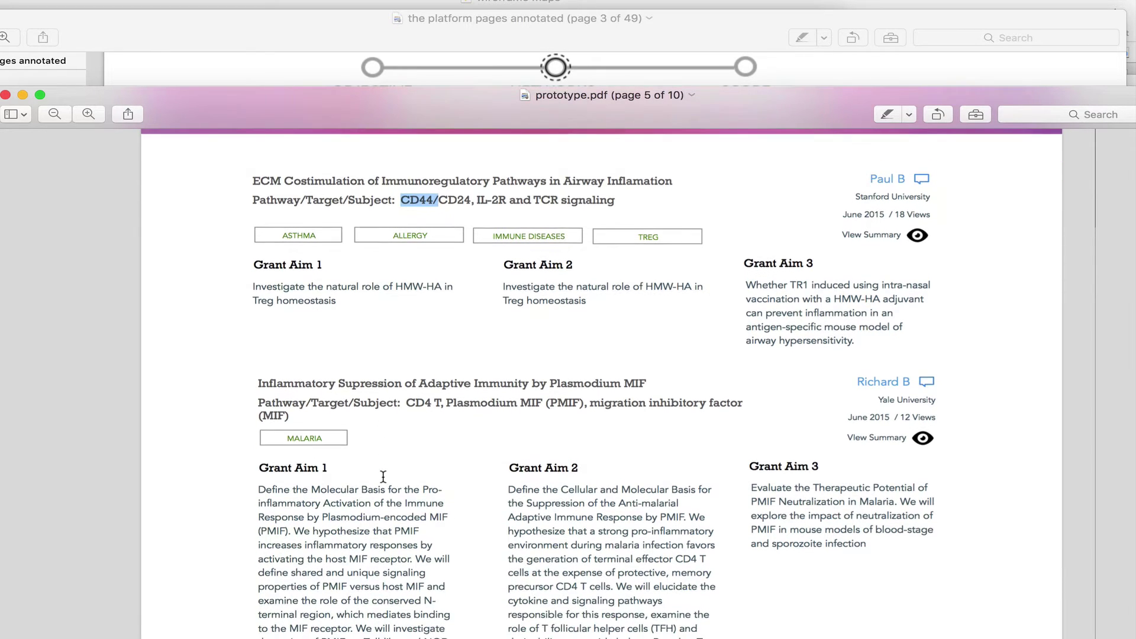
scroll(394, 457, down, 20)
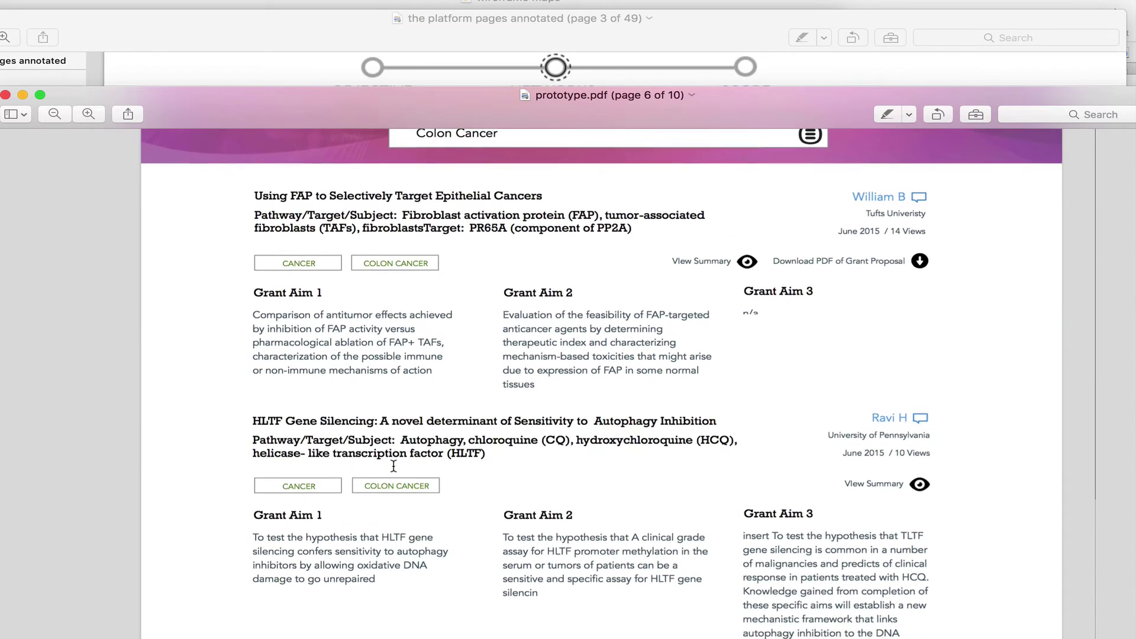
scroll(394, 466, up, 1)
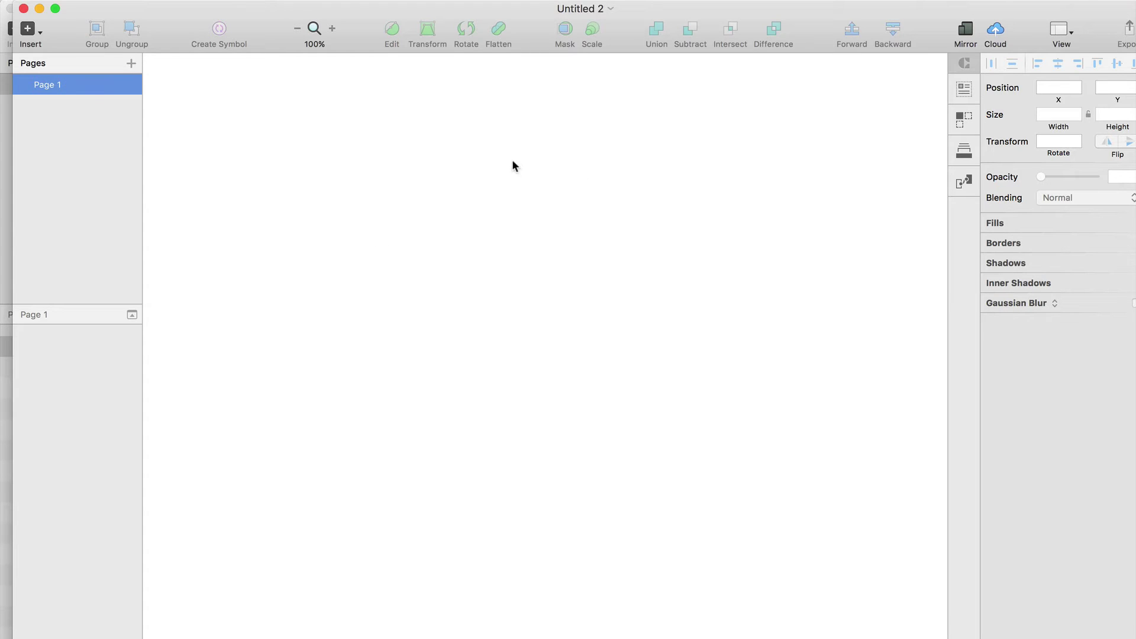
Step: Add an iPhone 6 artboard through Insert > Artboard, then reopen the Insert menu
click(34, 30)
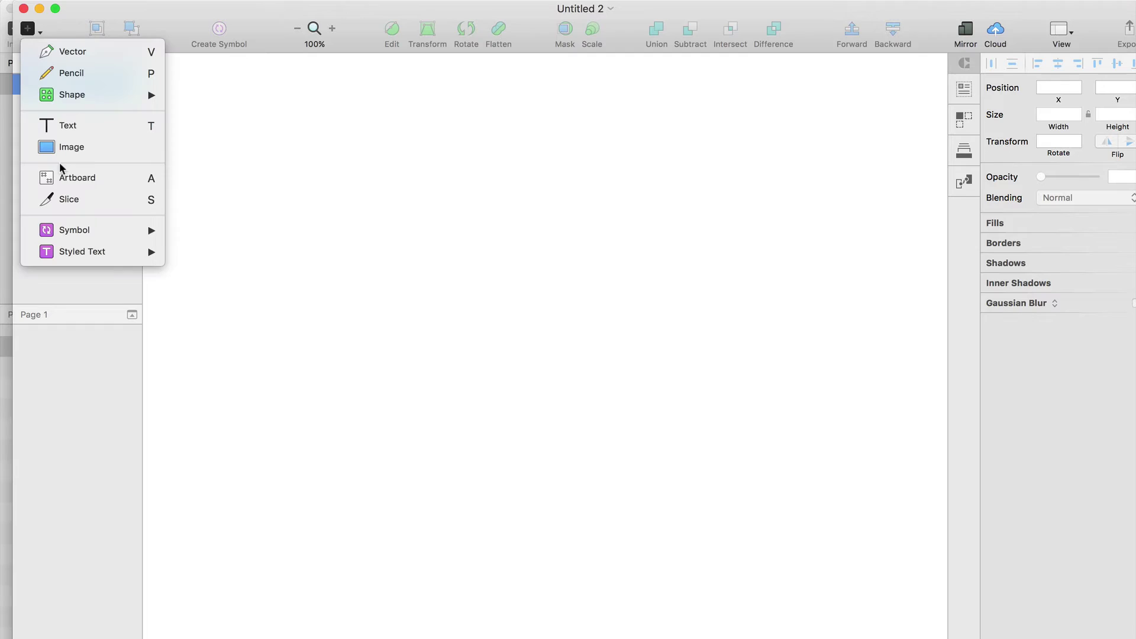
click(77, 177)
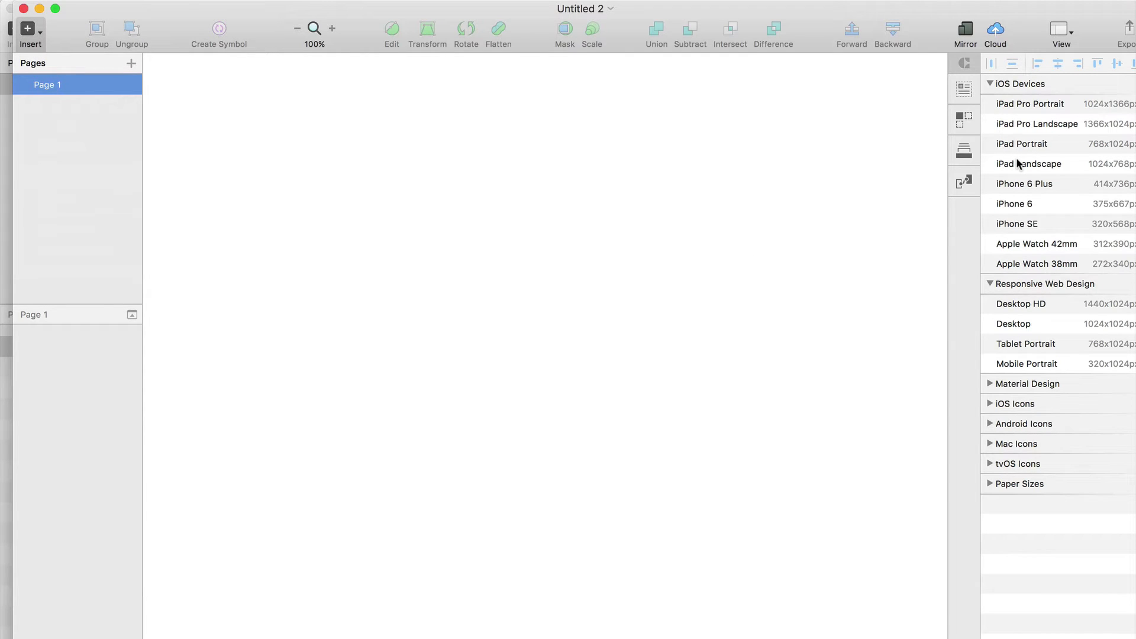
click(1006, 201)
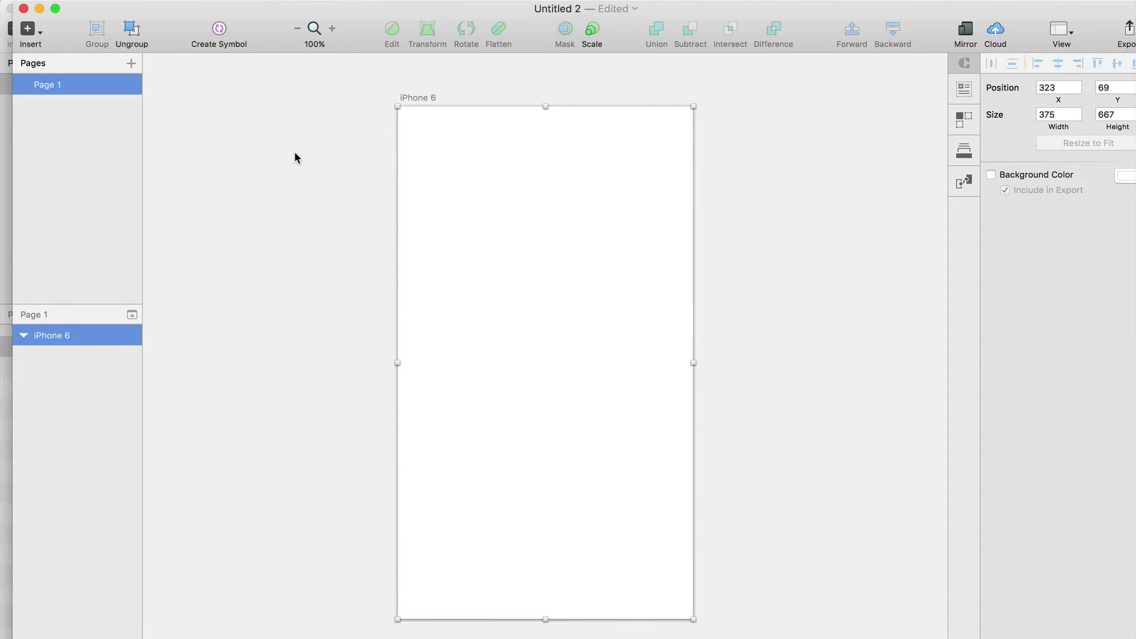
click(31, 32)
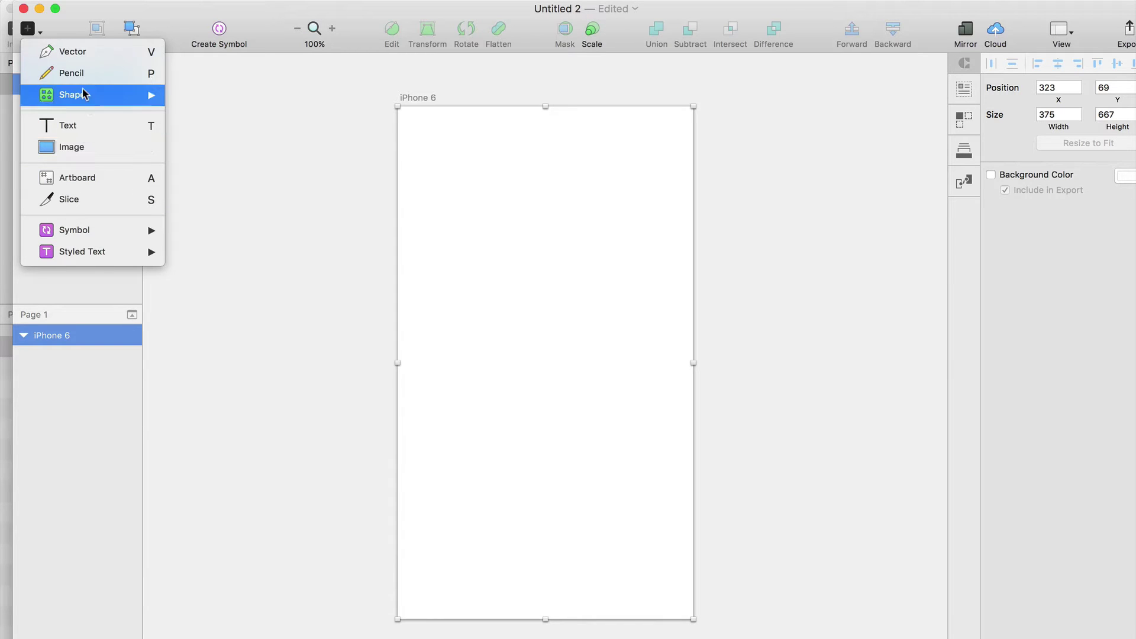
Step: Draw a rectangle across the artboard's top and save it as shared style 'nav'
mouse_move(84, 94)
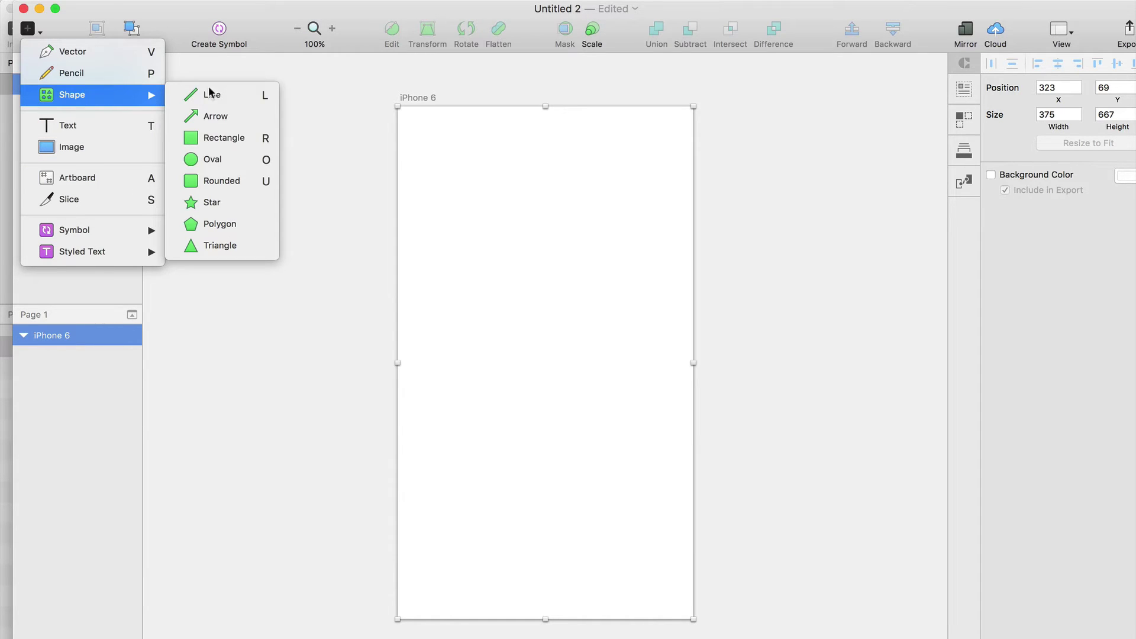
click(216, 138)
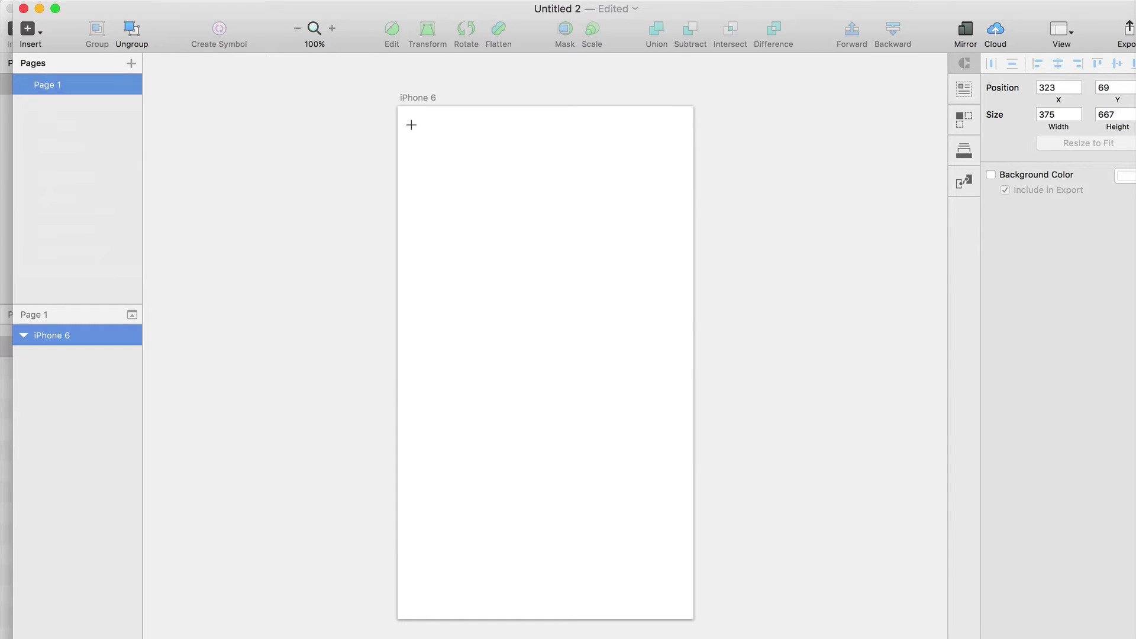
drag(407, 119, 683, 158)
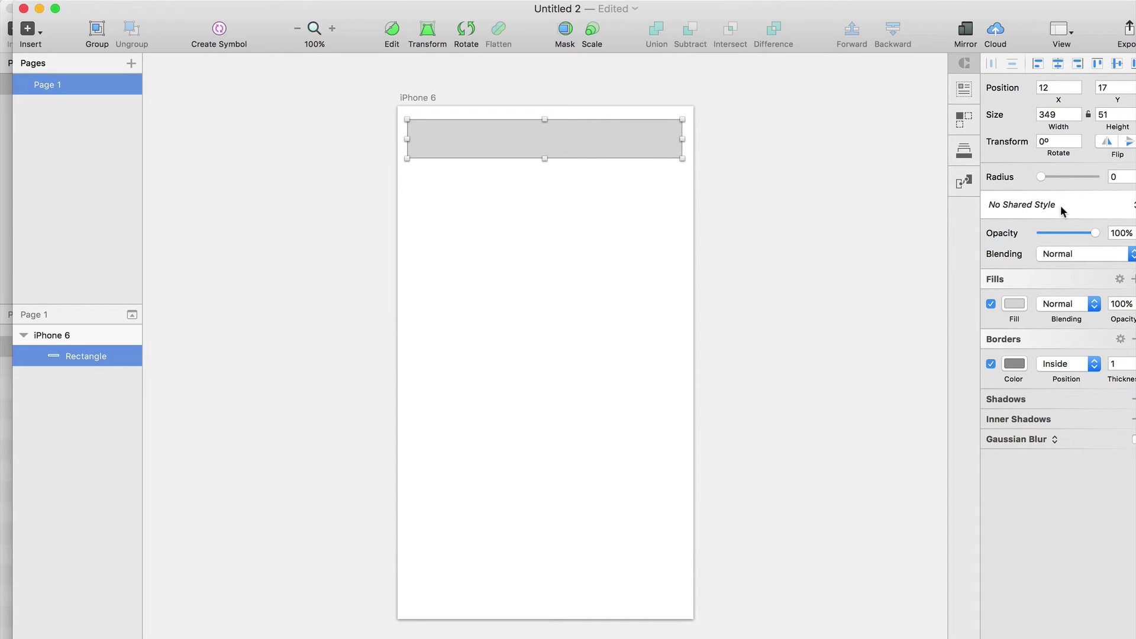
click(1061, 205)
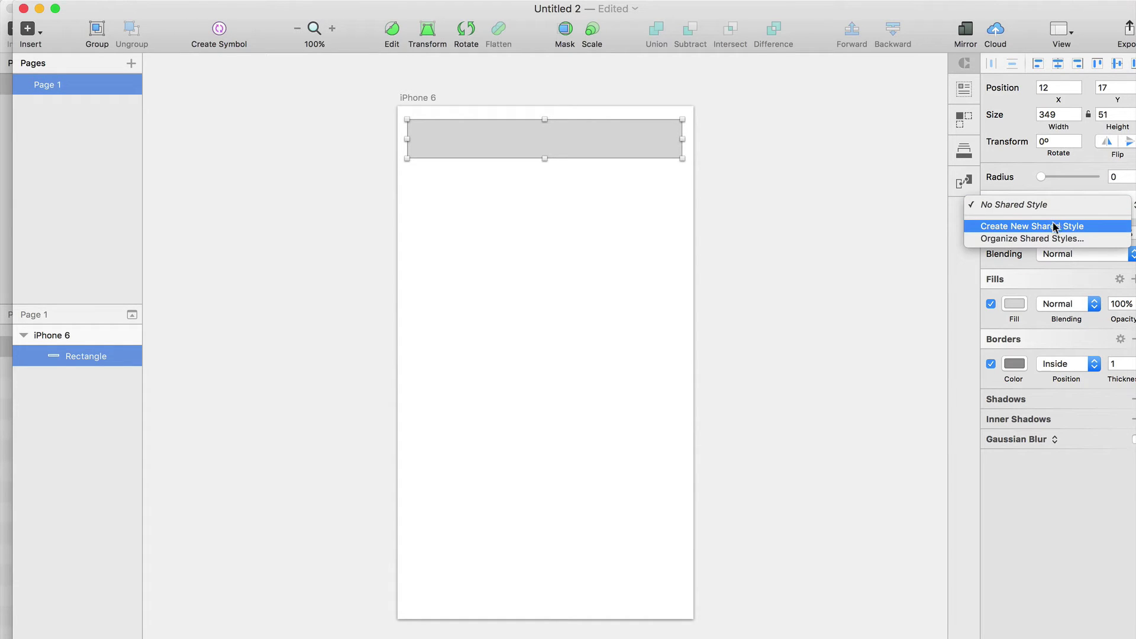
click(1055, 227)
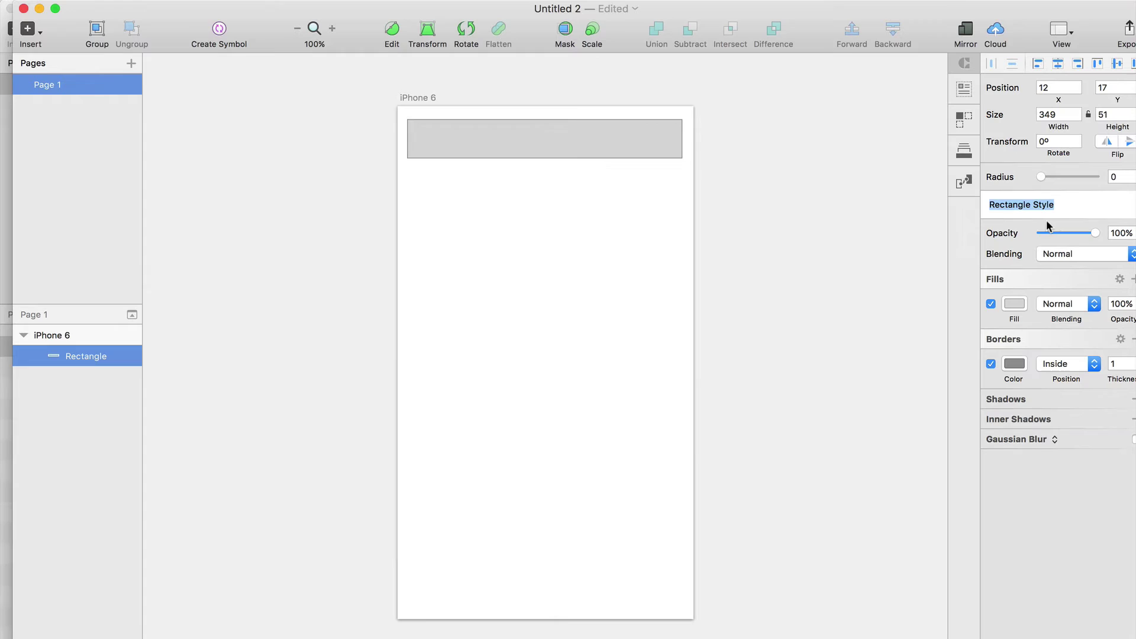
text(nav)
key(Return)
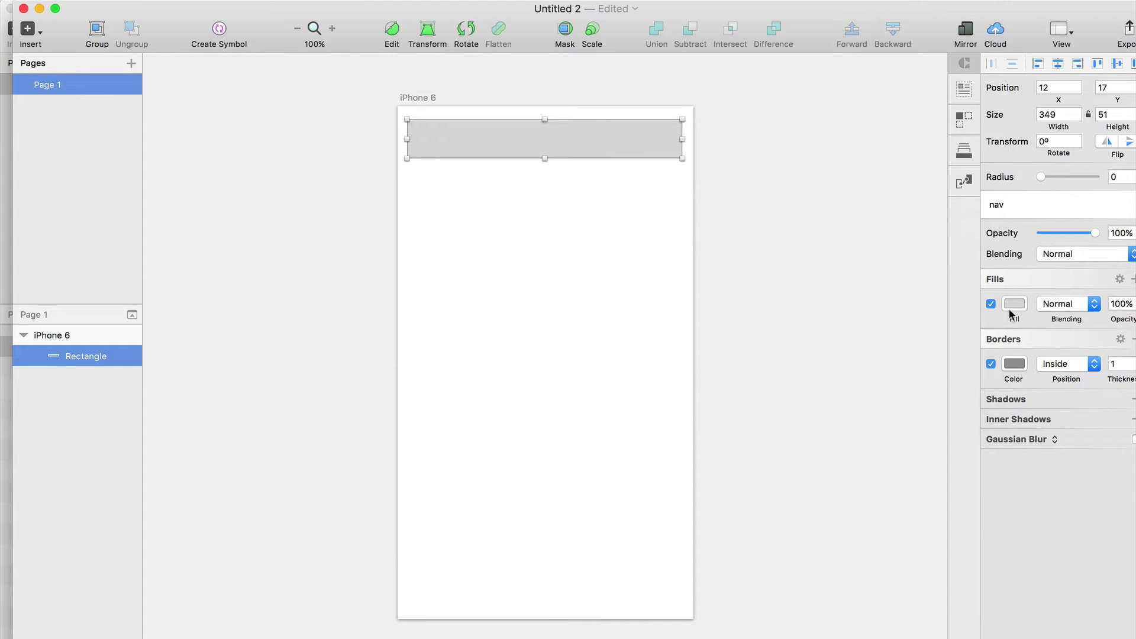
click(895, 298)
click(577, 152)
click(587, 228)
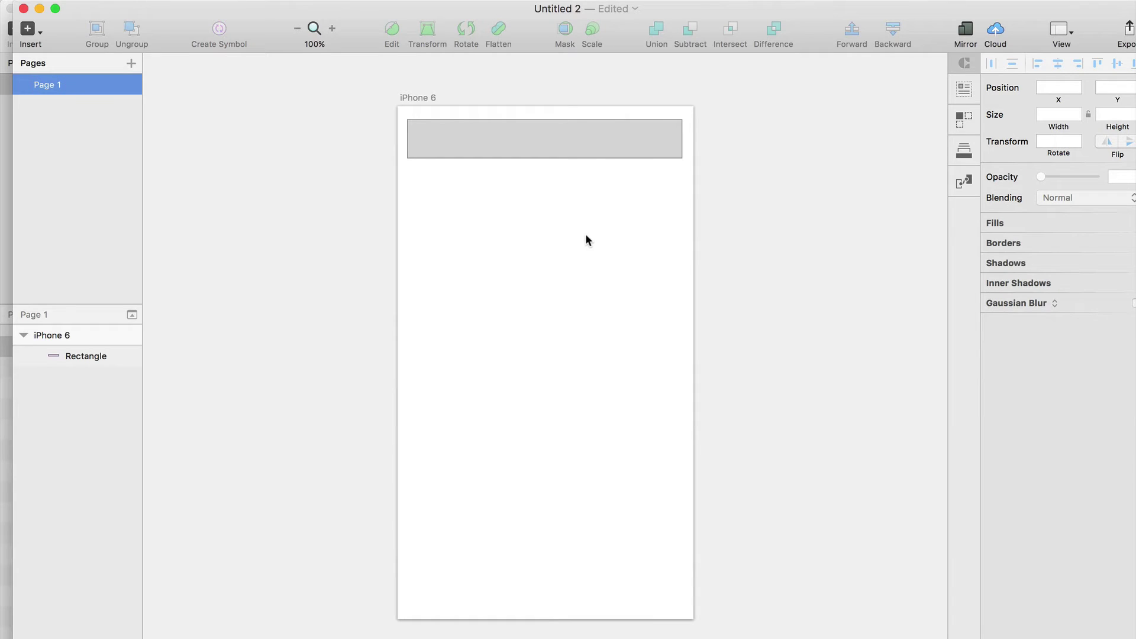
Step: Draw a large rectangle below the nav bar with new shared style 'section'
key(t)
key(r)
drag(411, 170, 683, 611)
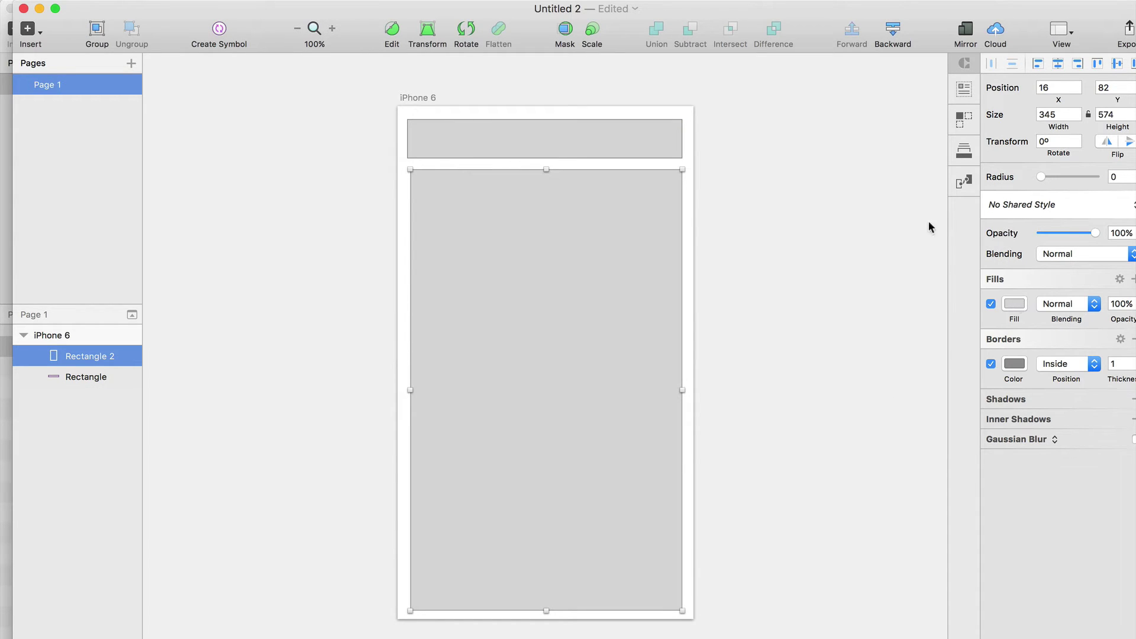
click(1031, 207)
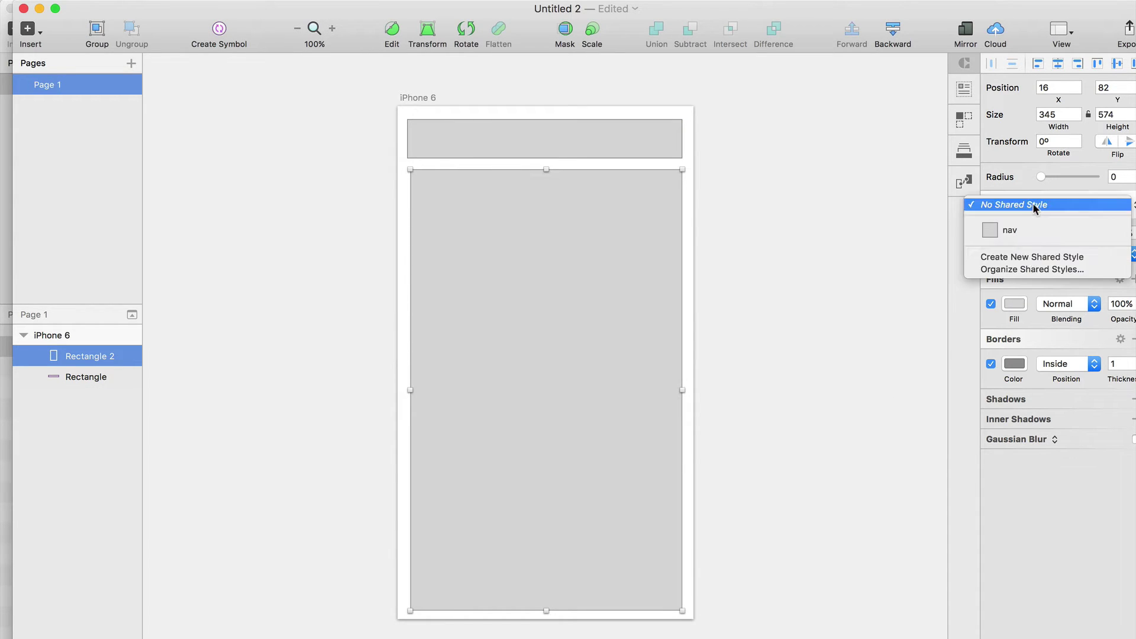
click(1029, 257)
text(se)
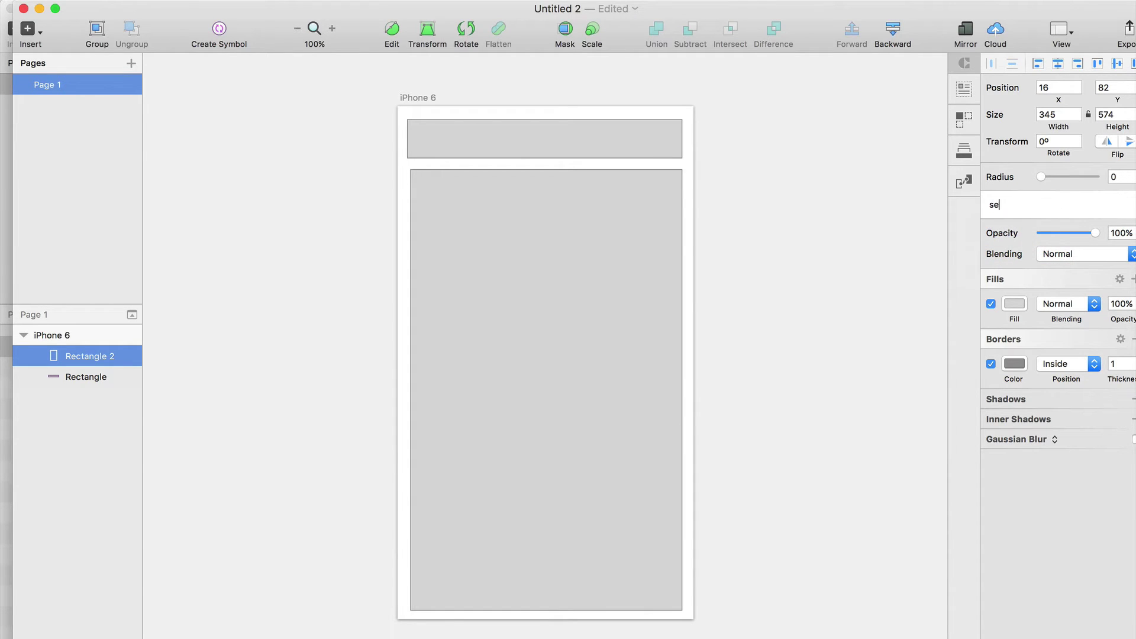
text(ction)
click(818, 273)
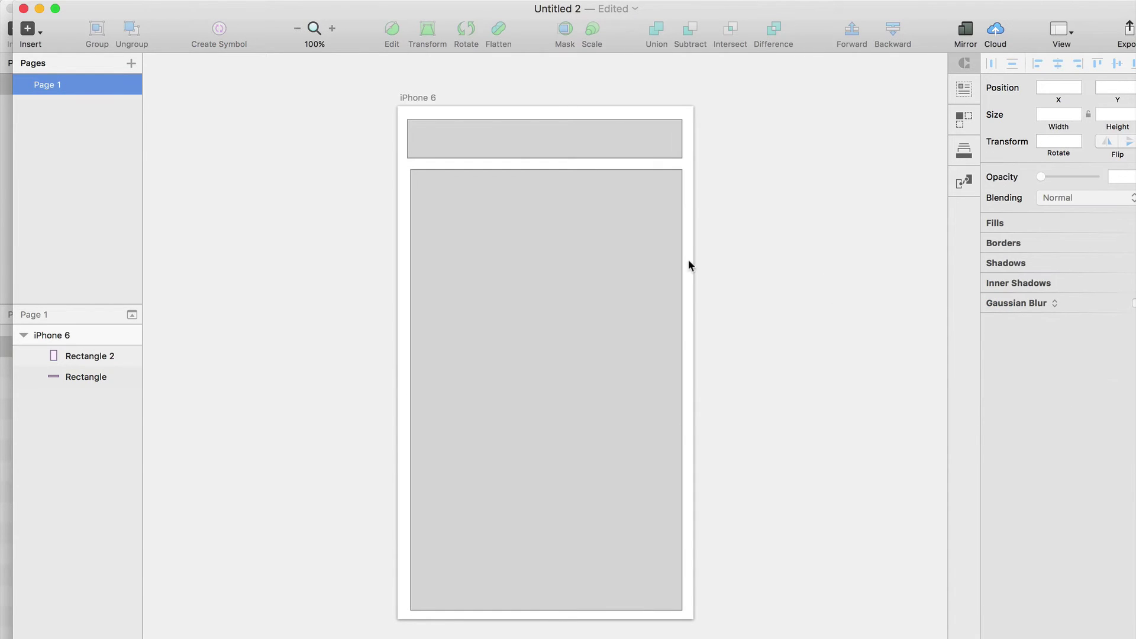
Step: Draw a wide card rectangle at the section's top with new shared style 'article'
key(r)
drag(610, 178, 676, 593)
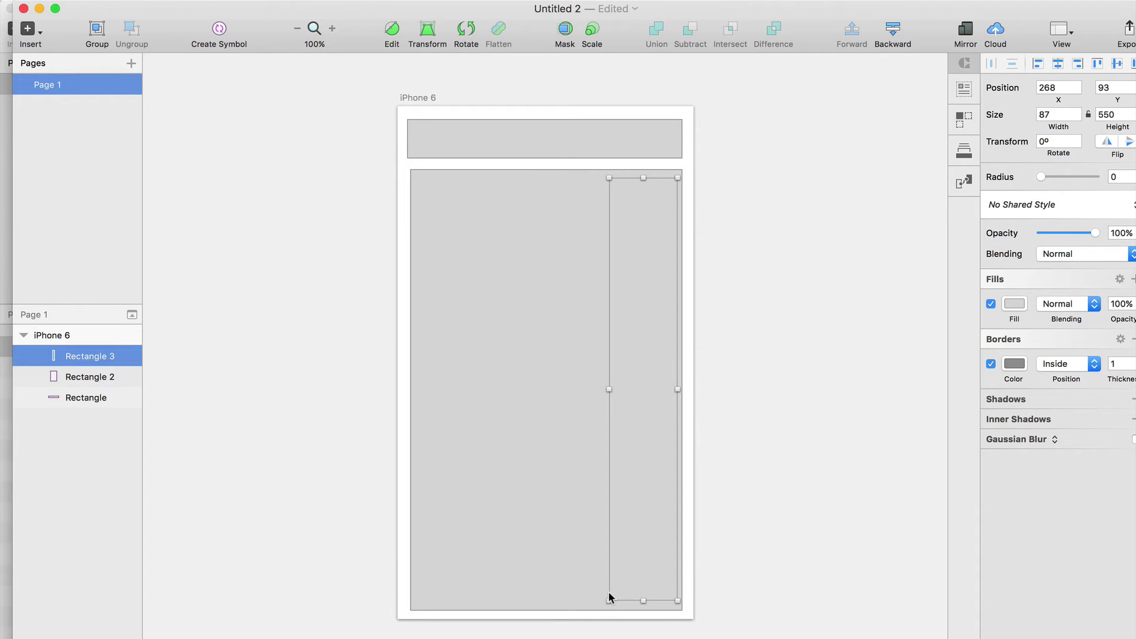
drag(609, 599, 419, 278)
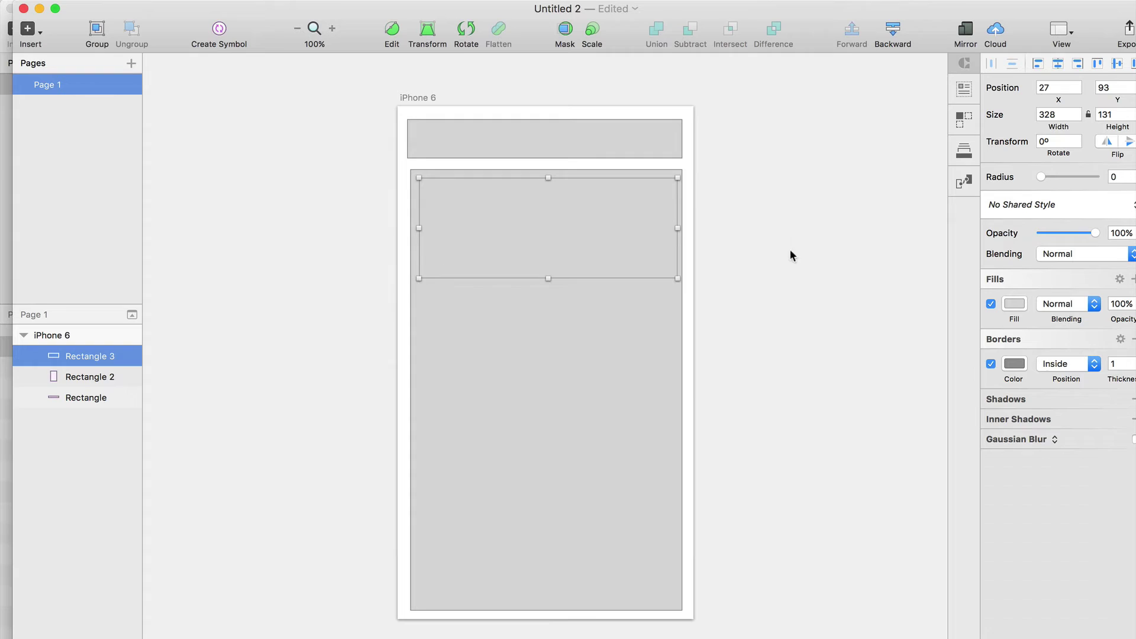
click(1015, 206)
click(1015, 206)
click(1015, 206)
click(1032, 278)
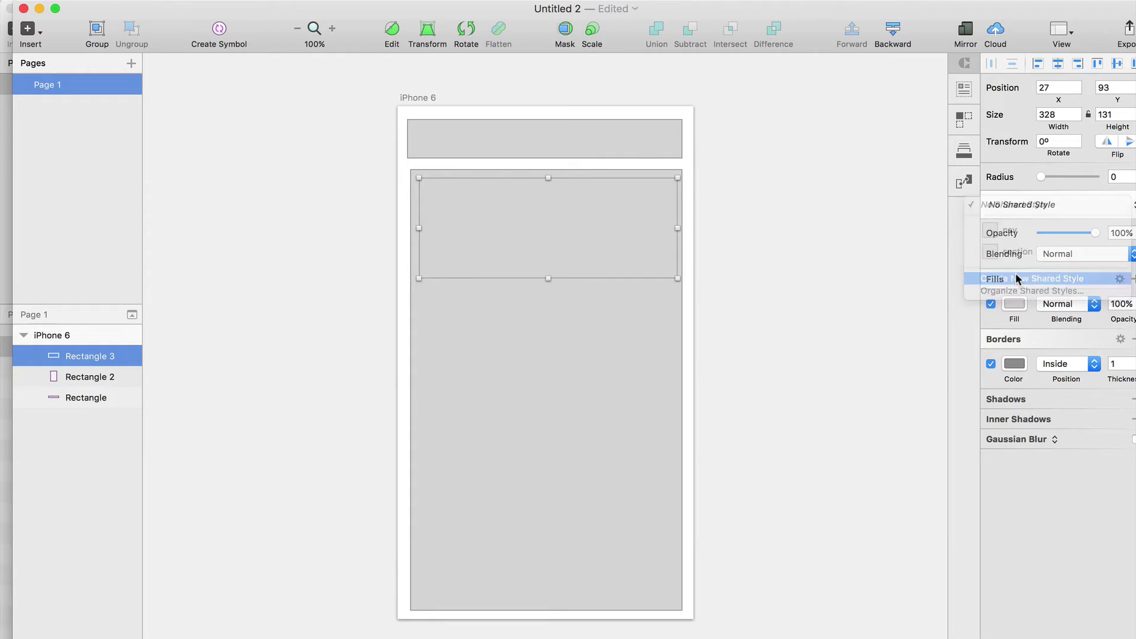
text(article)
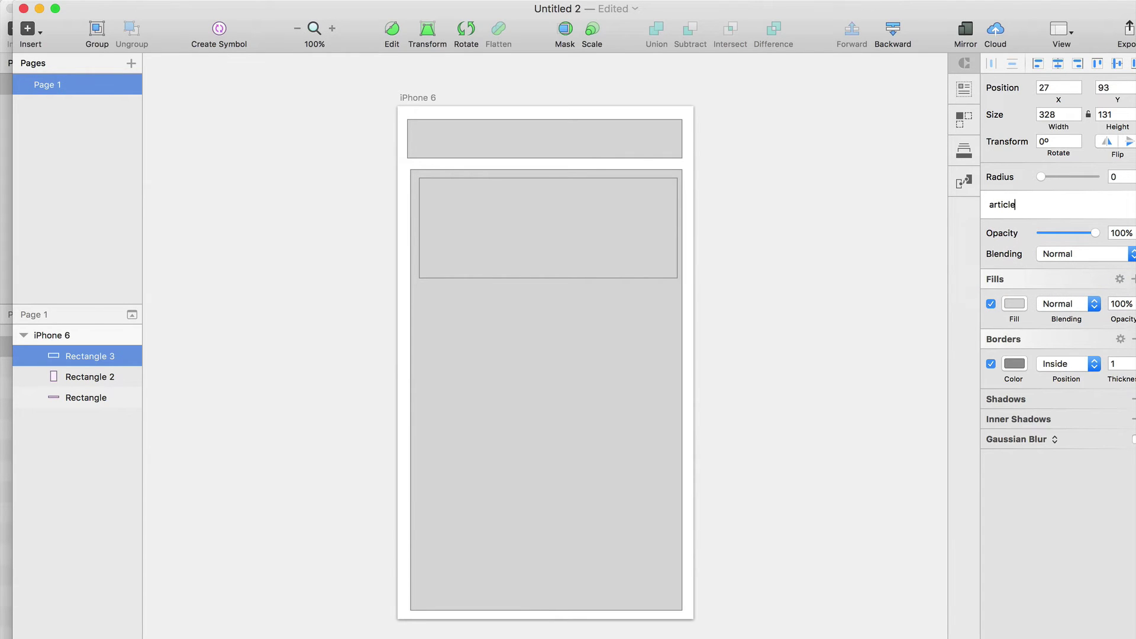
click(779, 275)
click(627, 261)
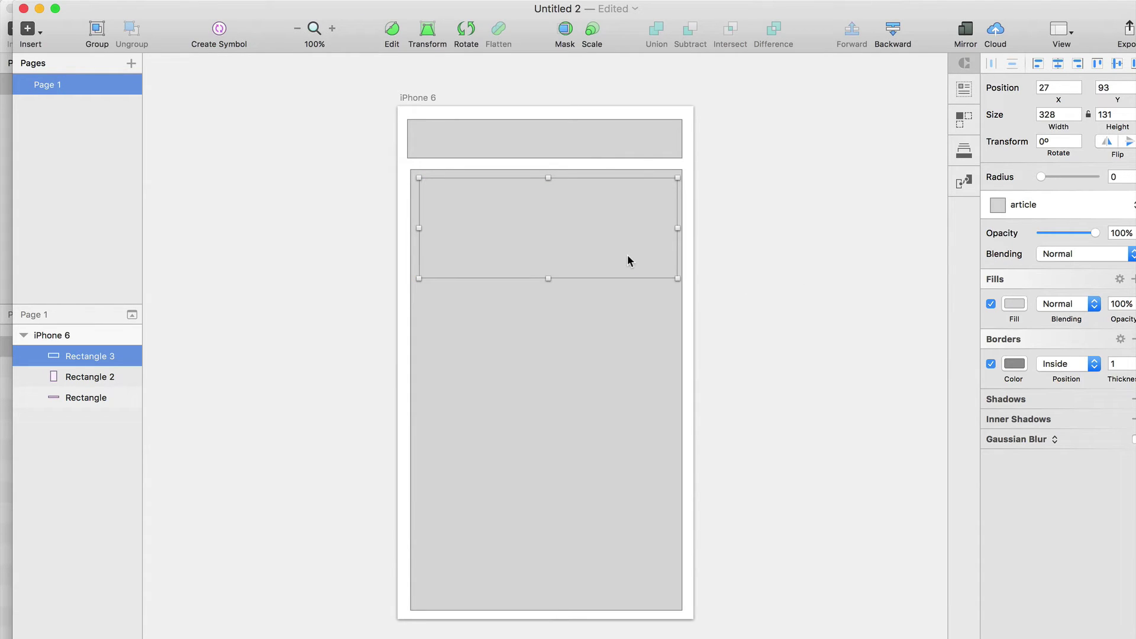
Step: Draw a small rectangle at the card's right side with new shared style 'aside'
key(r)
drag(605, 184, 681, 283)
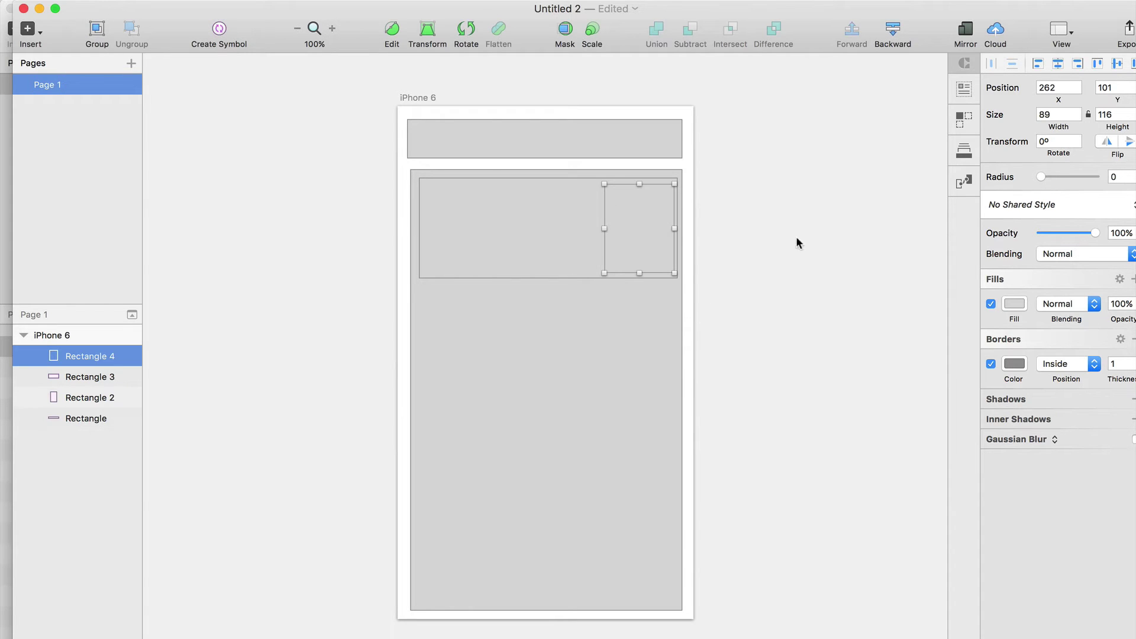
click(1005, 213)
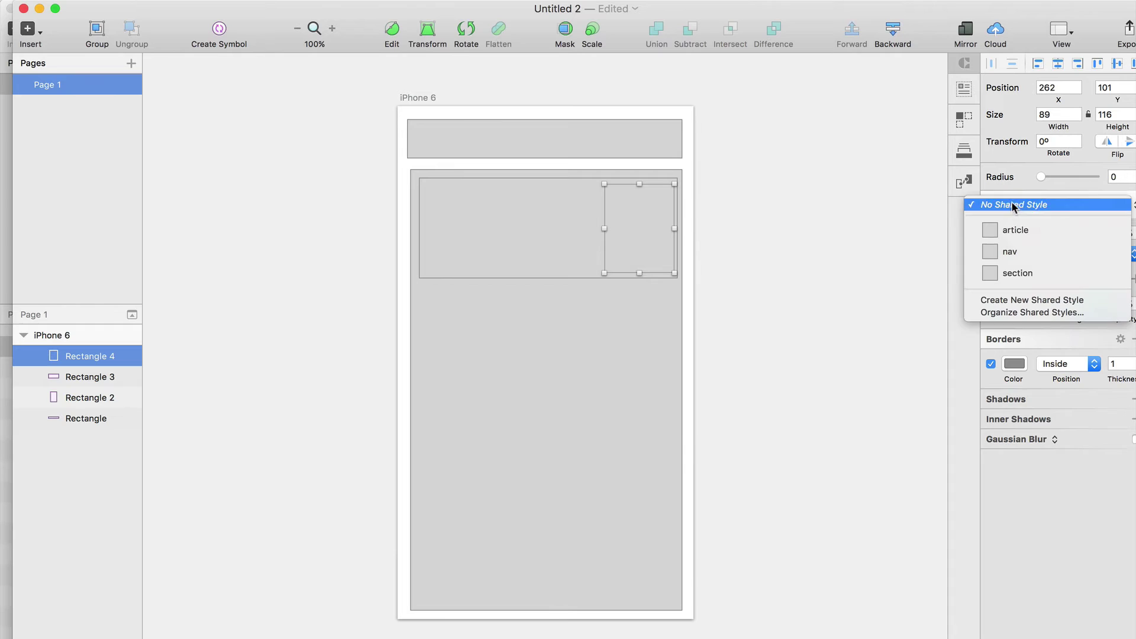
click(1017, 300)
text(asude)
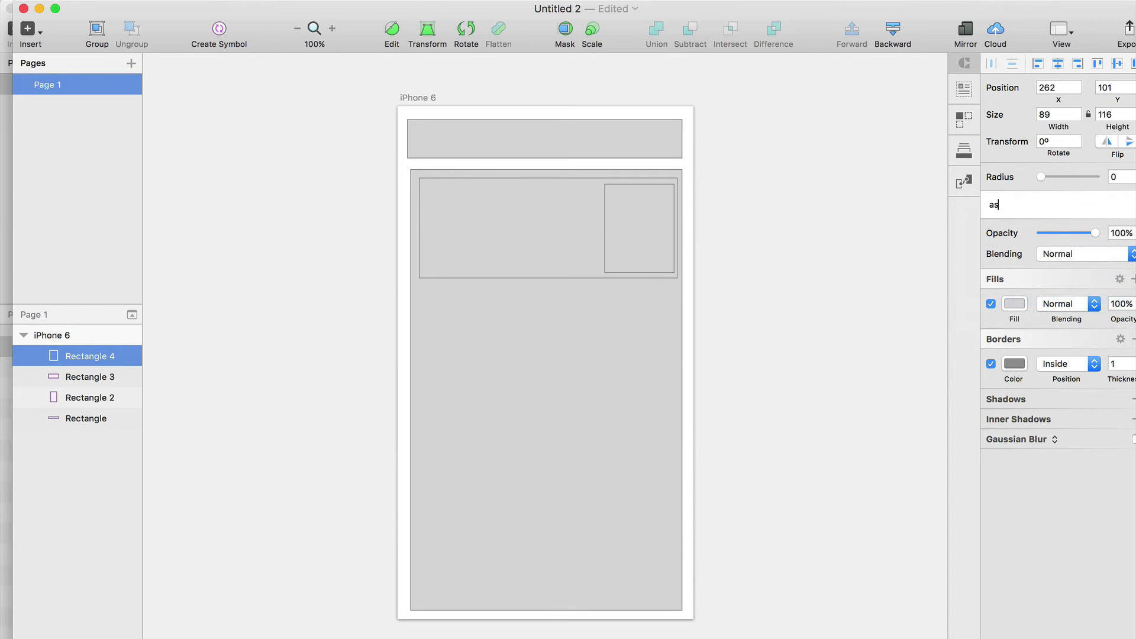
key(BackSpace)
key(BackSpace)
key(BackSpace)
text(ide)
click(850, 331)
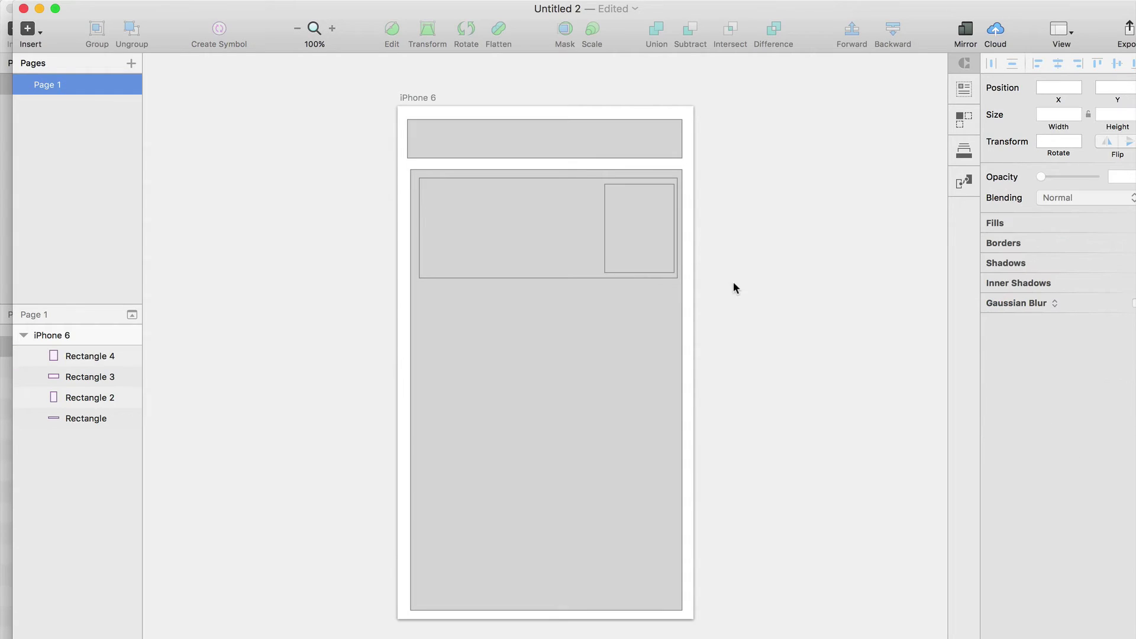
Step: Select the article card and aside box and Option-drag a copy below
click(588, 217)
shift+click(616, 223)
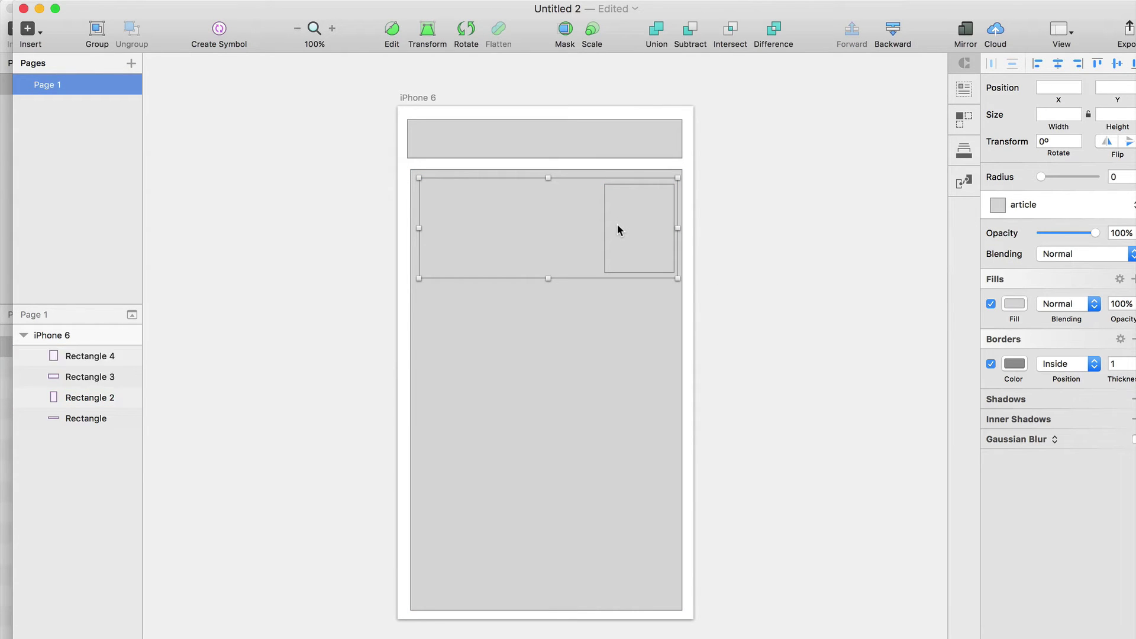
alt+drag(617, 223, 623, 348)
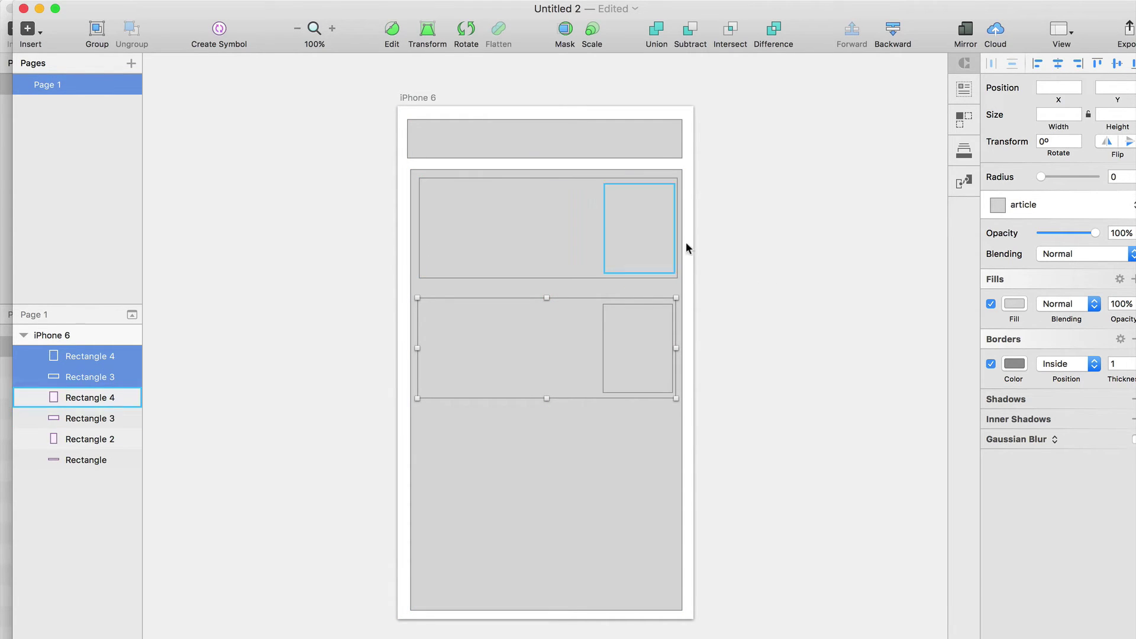
scroll(757, 209, down, 1)
scroll(755, 202, down, 3)
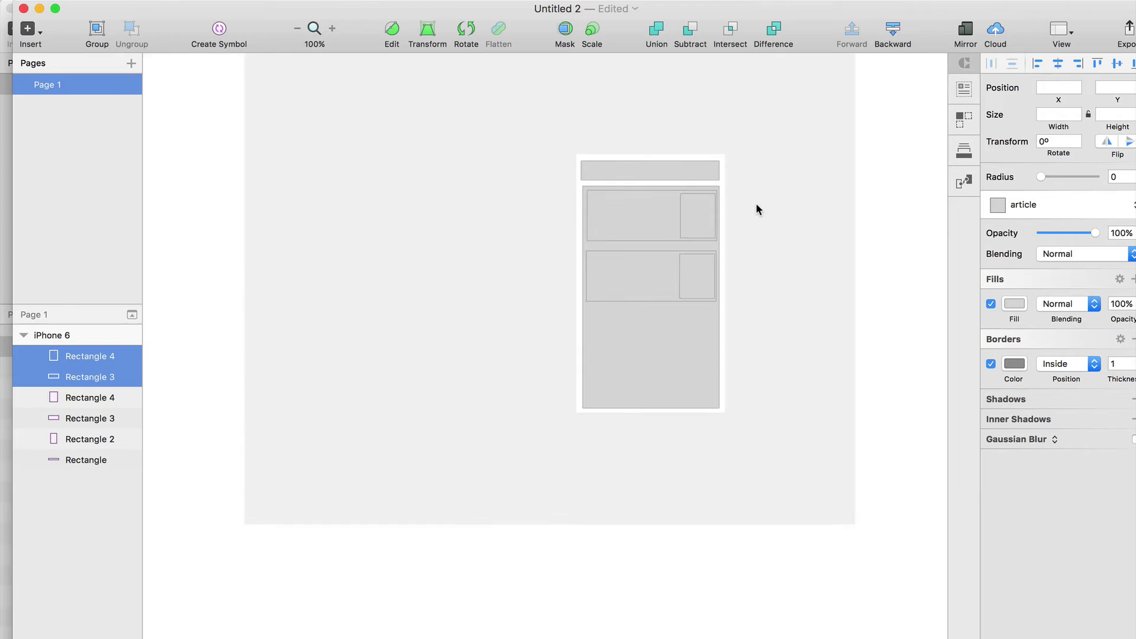
Step: Add a 414×736 iPhone 6 Plus artboard beside the iPhone 6 wireframe
scroll(754, 207, right, 5)
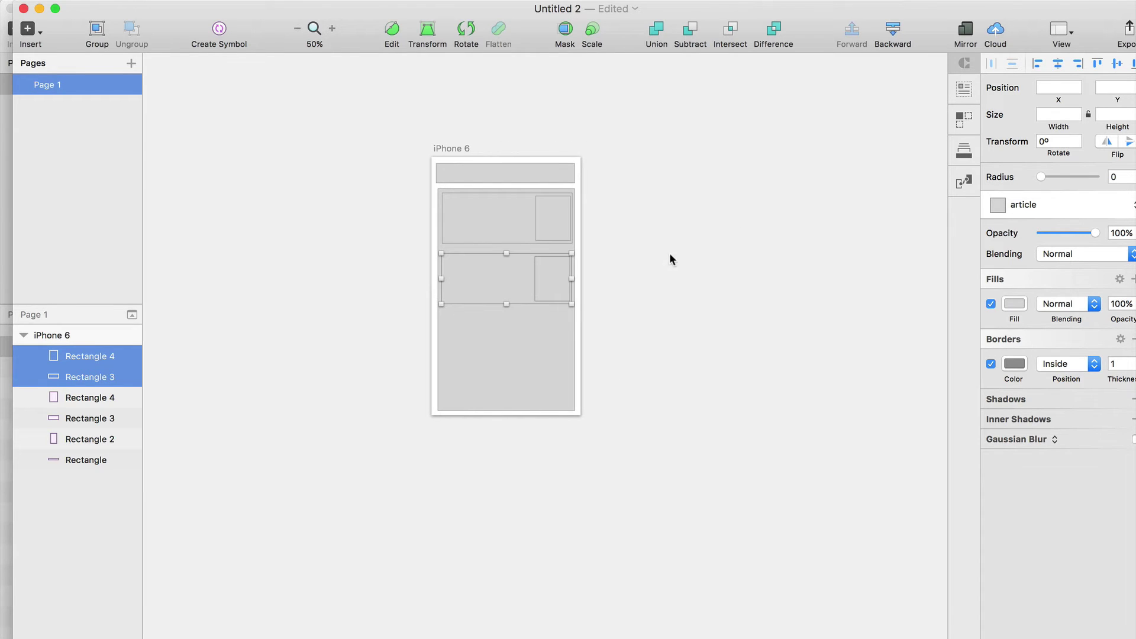
click(29, 30)
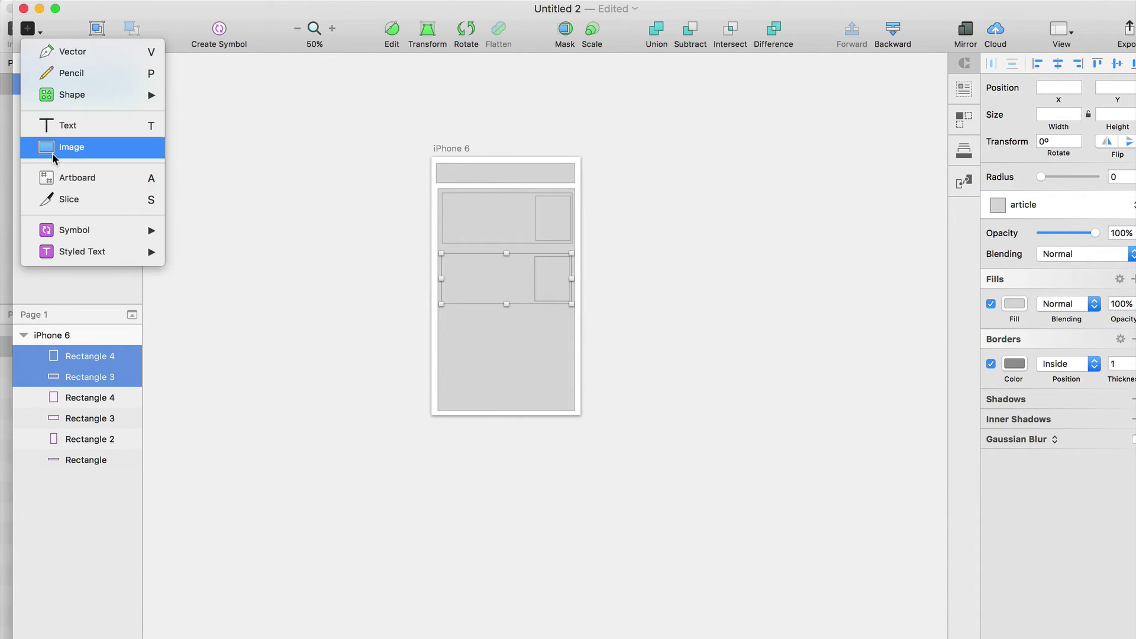
click(57, 178)
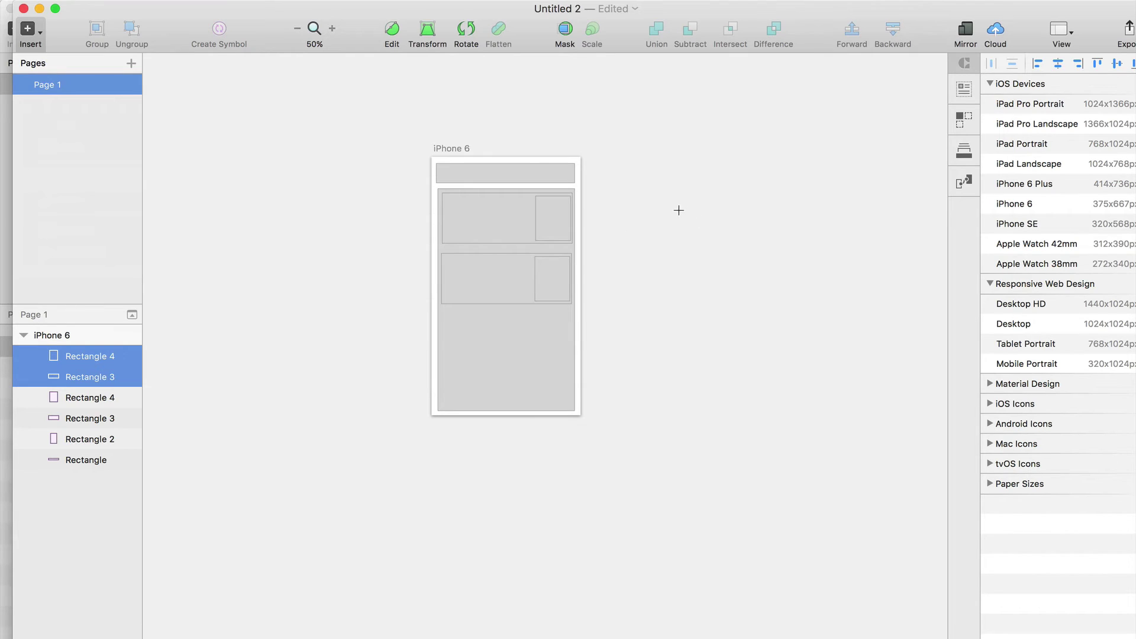
scroll(675, 208, down, 1)
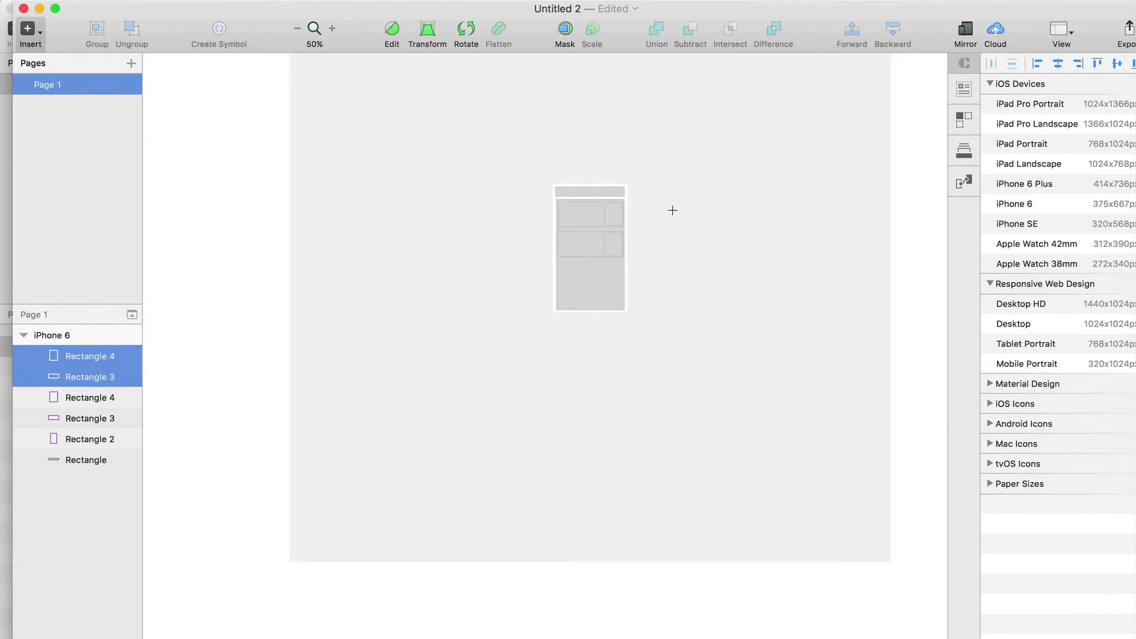
click(37, 37)
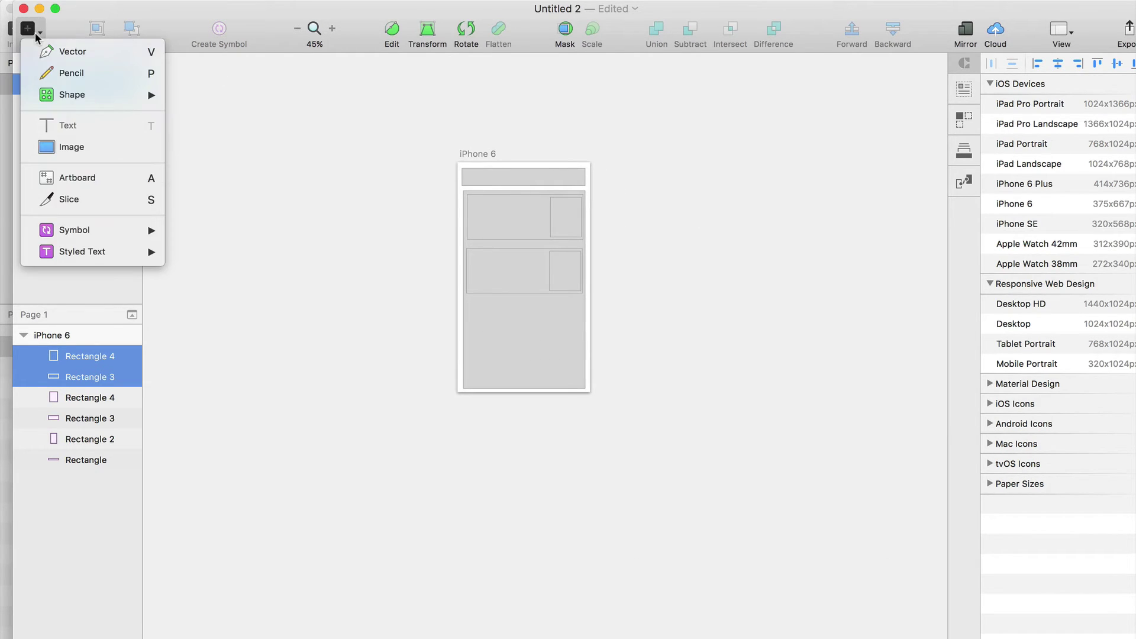
click(1022, 182)
click(1022, 182)
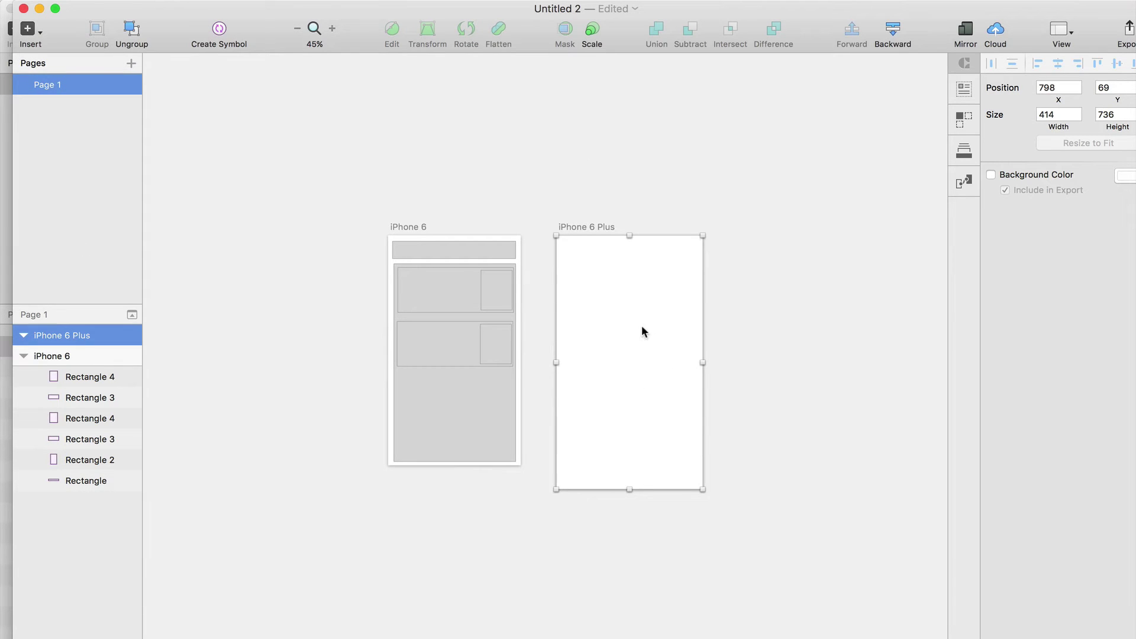
Step: Draw a rectangle on the iPhone 6 Plus artboard and give it the 'section' shared style
key(r)
drag(573, 278, 682, 372)
click(1024, 204)
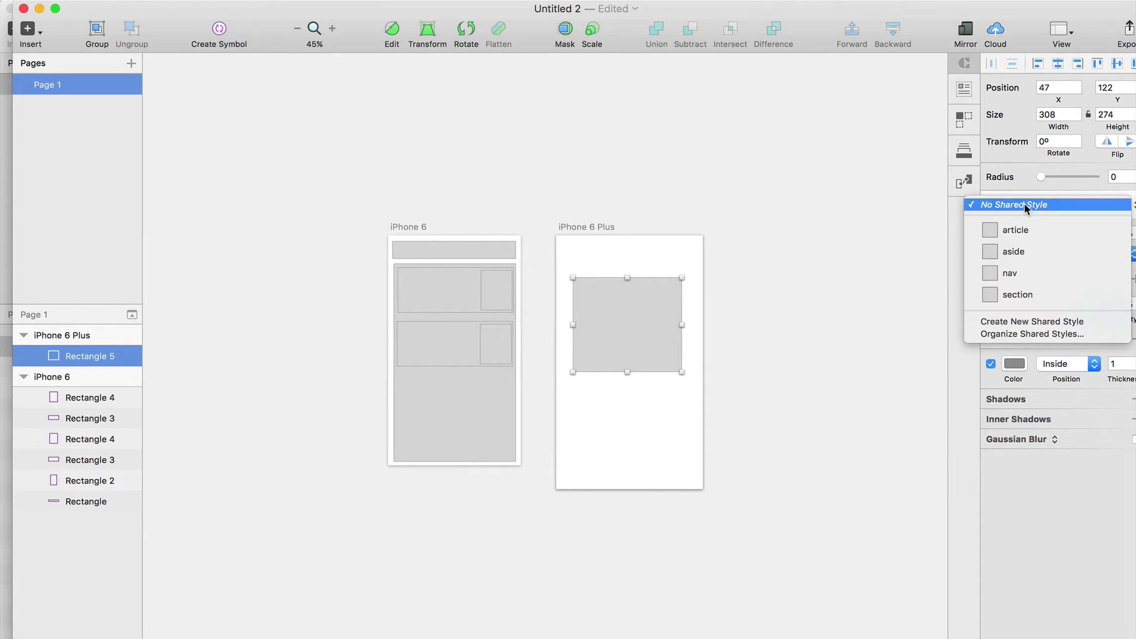
click(1009, 294)
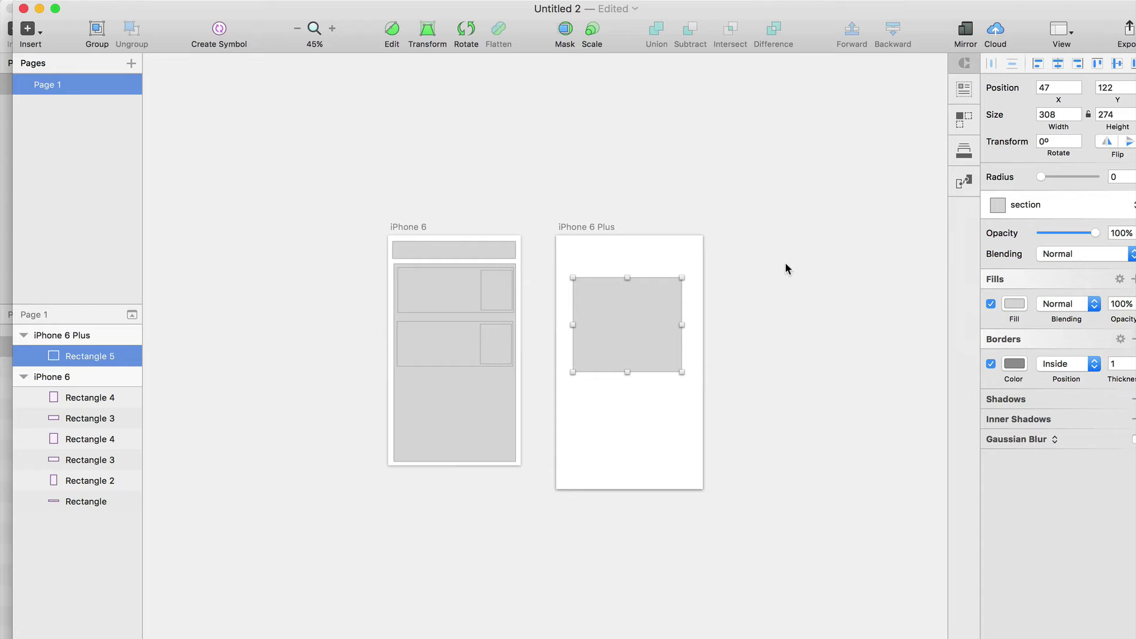
click(445, 301)
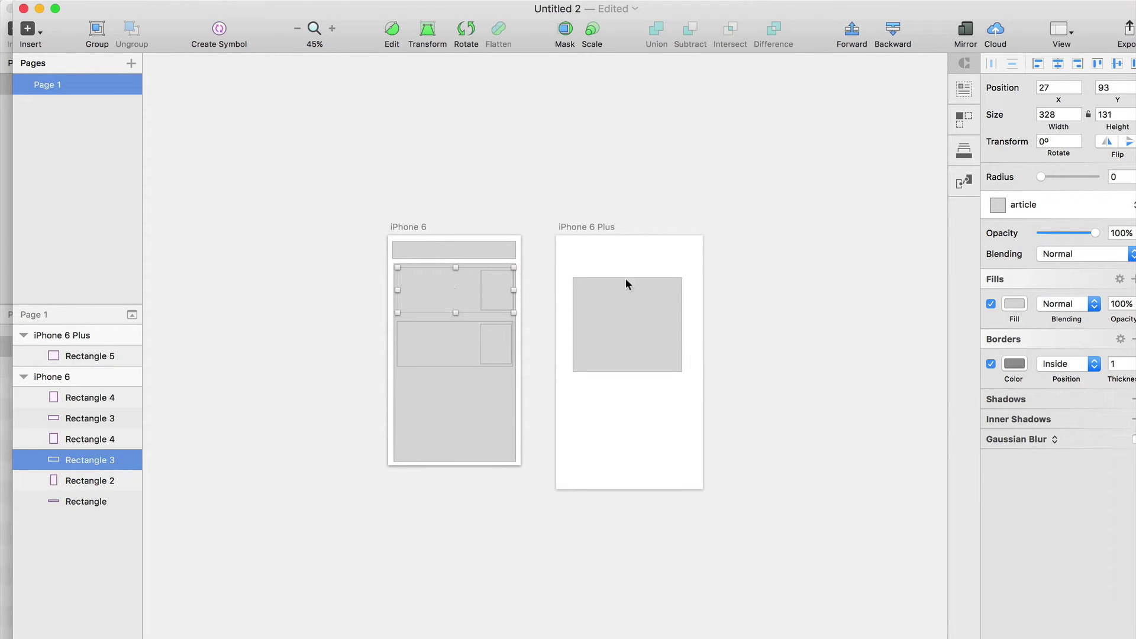
Step: Fill the first card white and its side box blue (4A90E2) with the border removed
click(1013, 304)
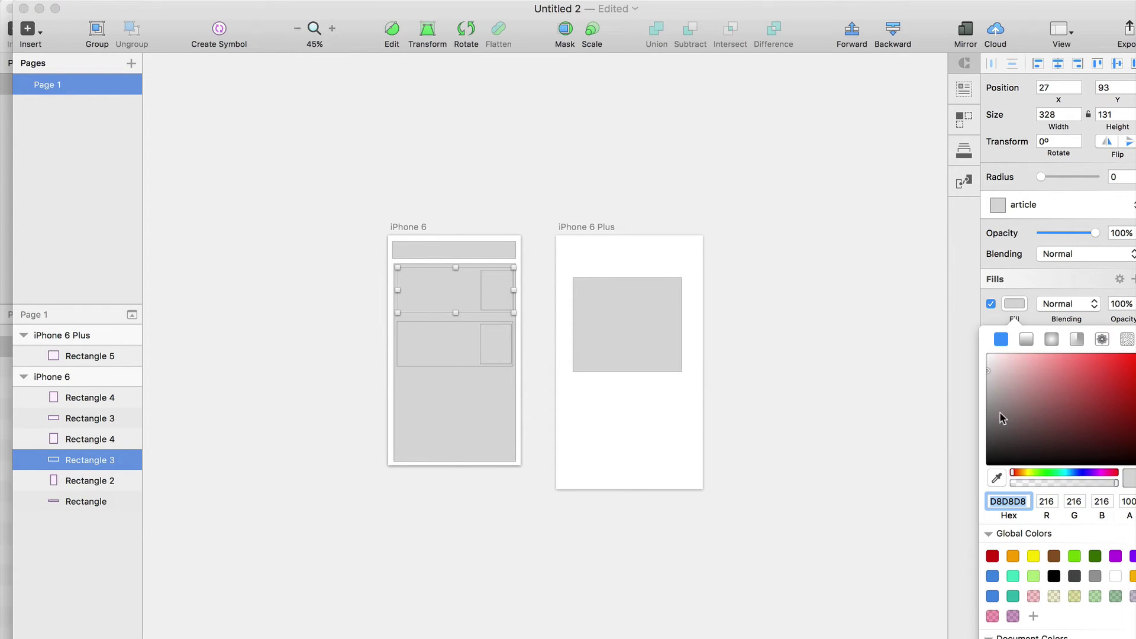
click(1113, 578)
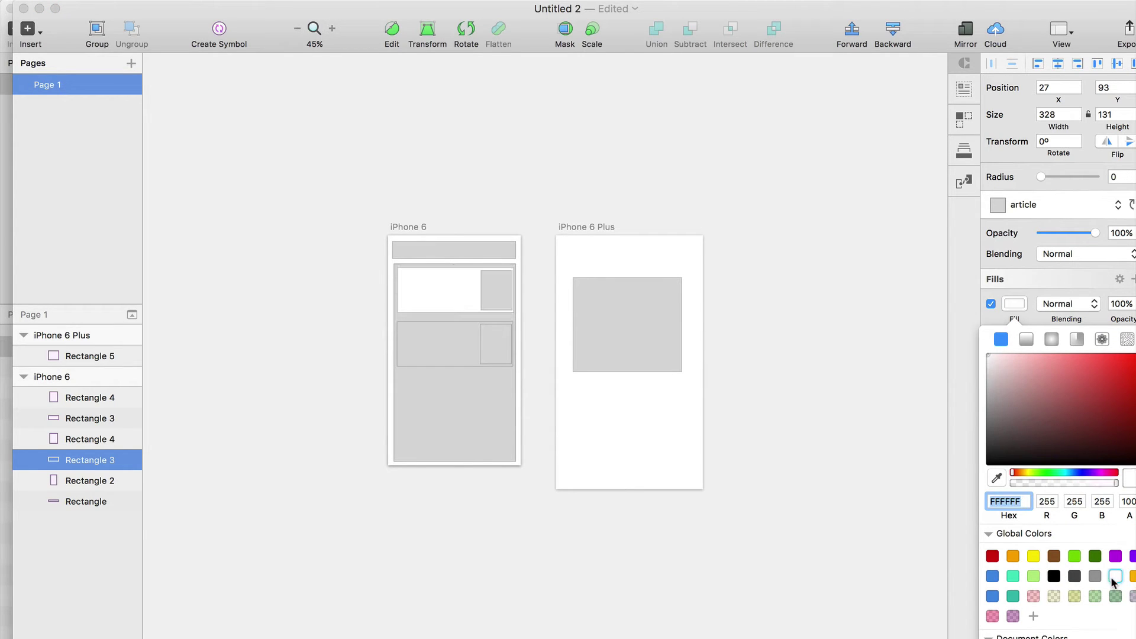
click(492, 292)
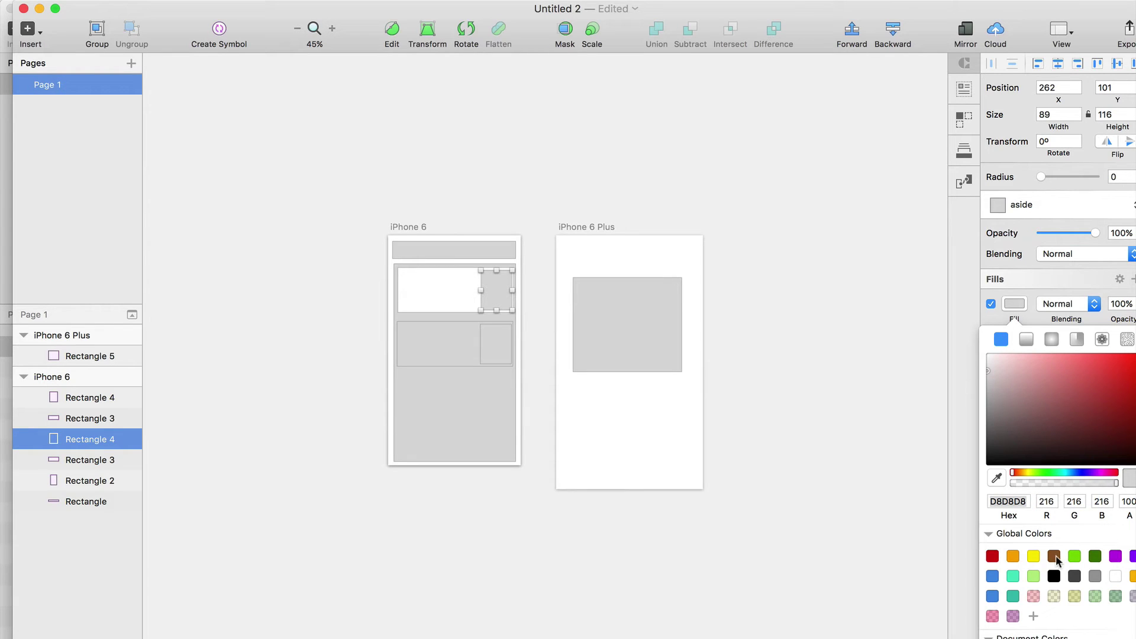
click(993, 578)
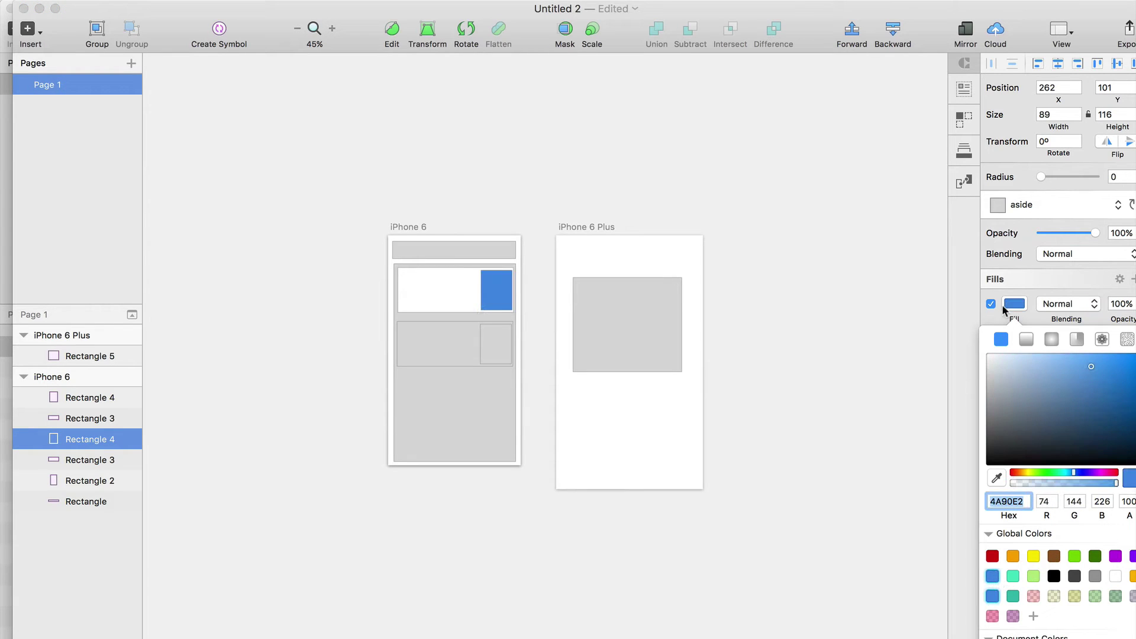
click(1013, 308)
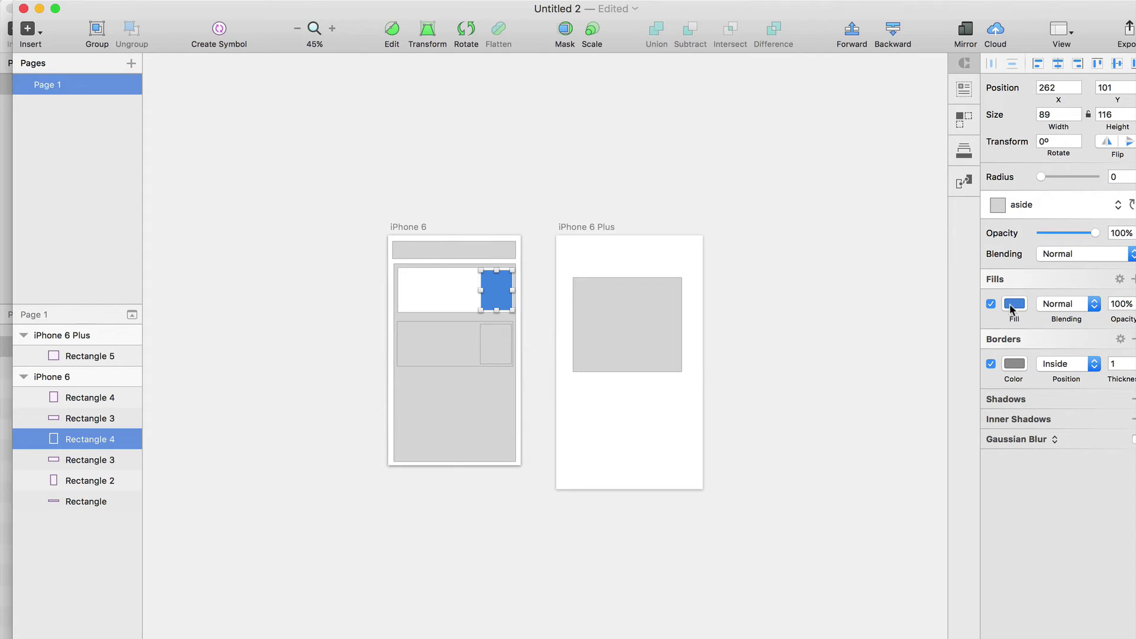
click(992, 364)
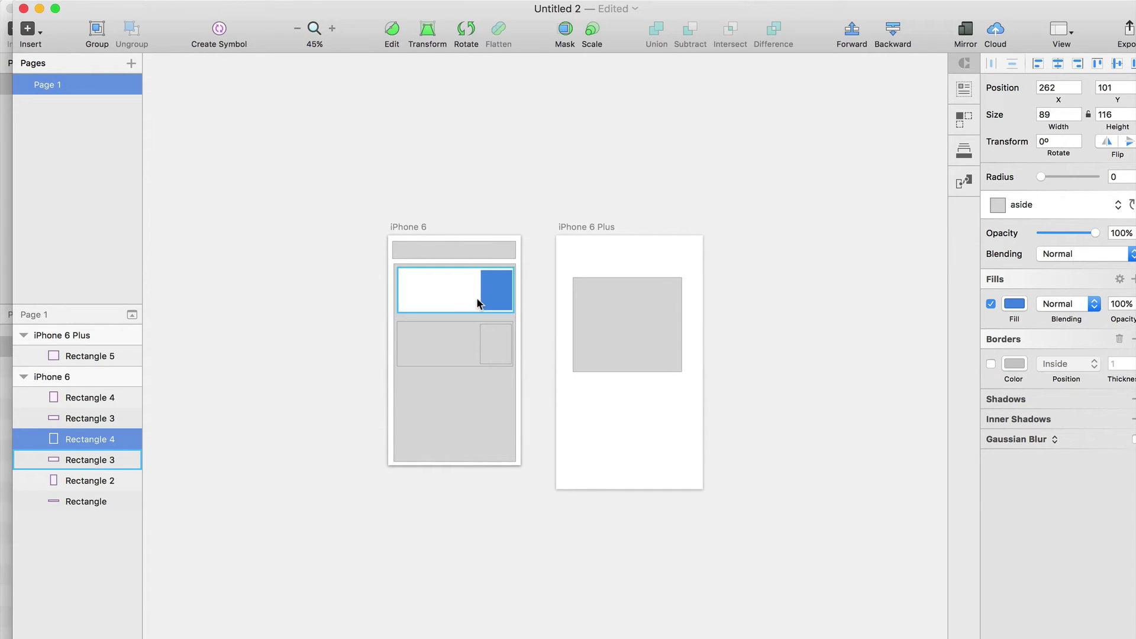
Step: Apply the 'article' shared style to the iPhone 6 Plus rectangle
click(459, 295)
click(575, 329)
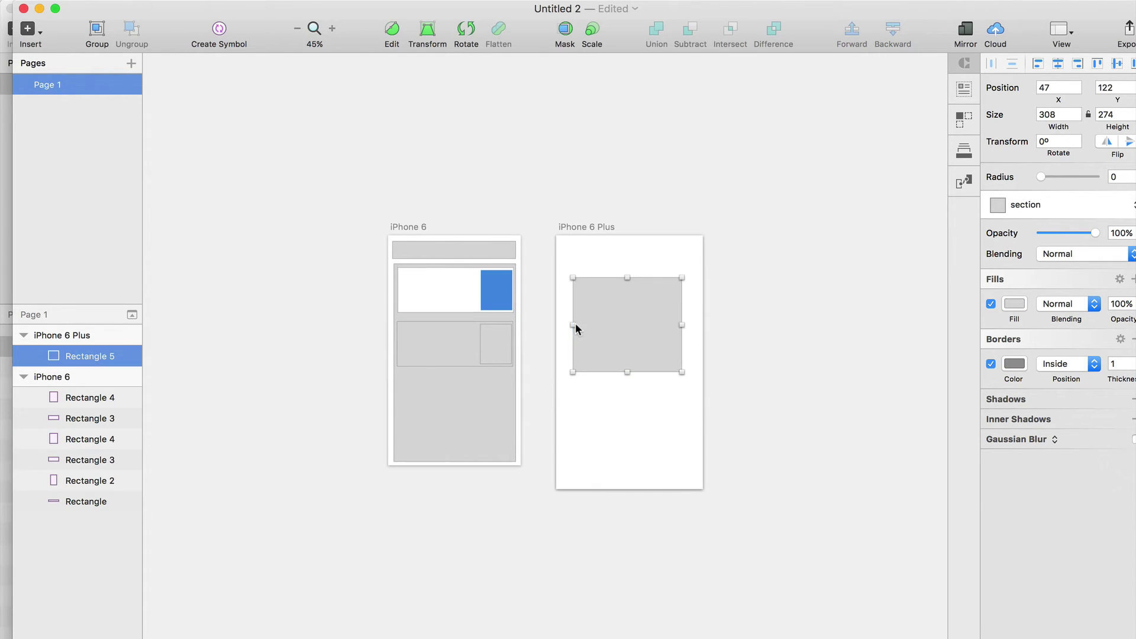
click(1023, 207)
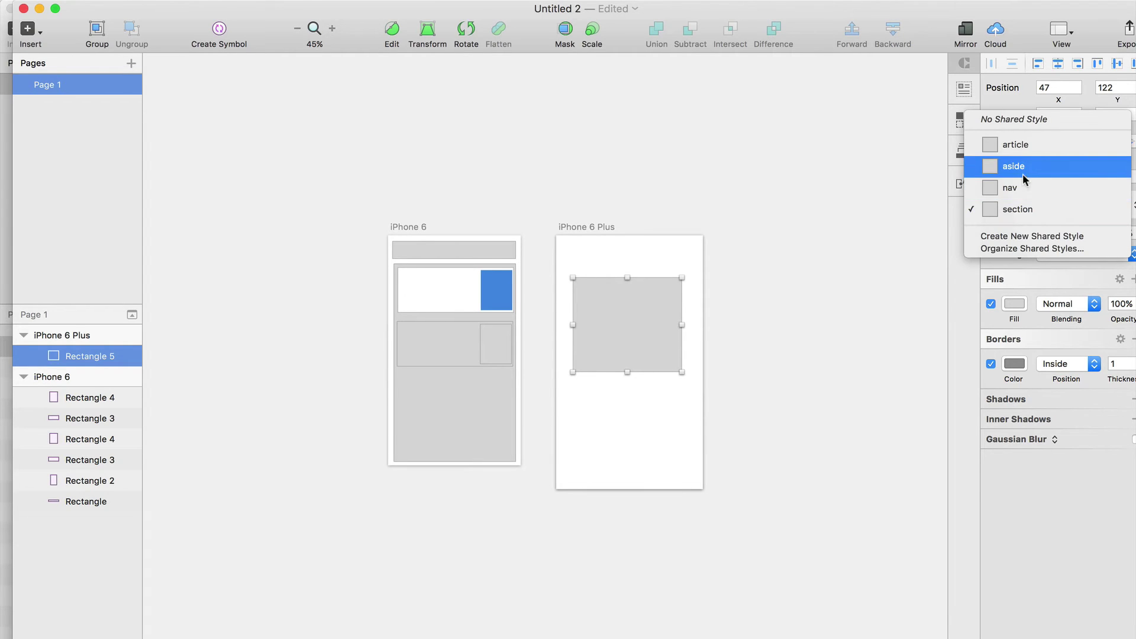
click(1023, 148)
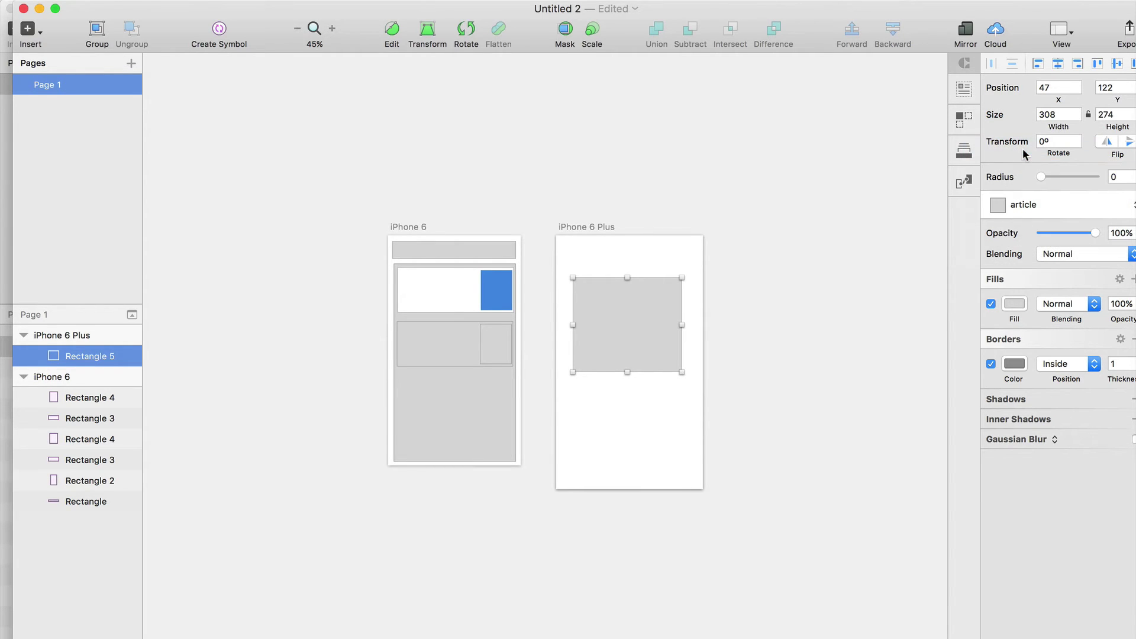
click(884, 358)
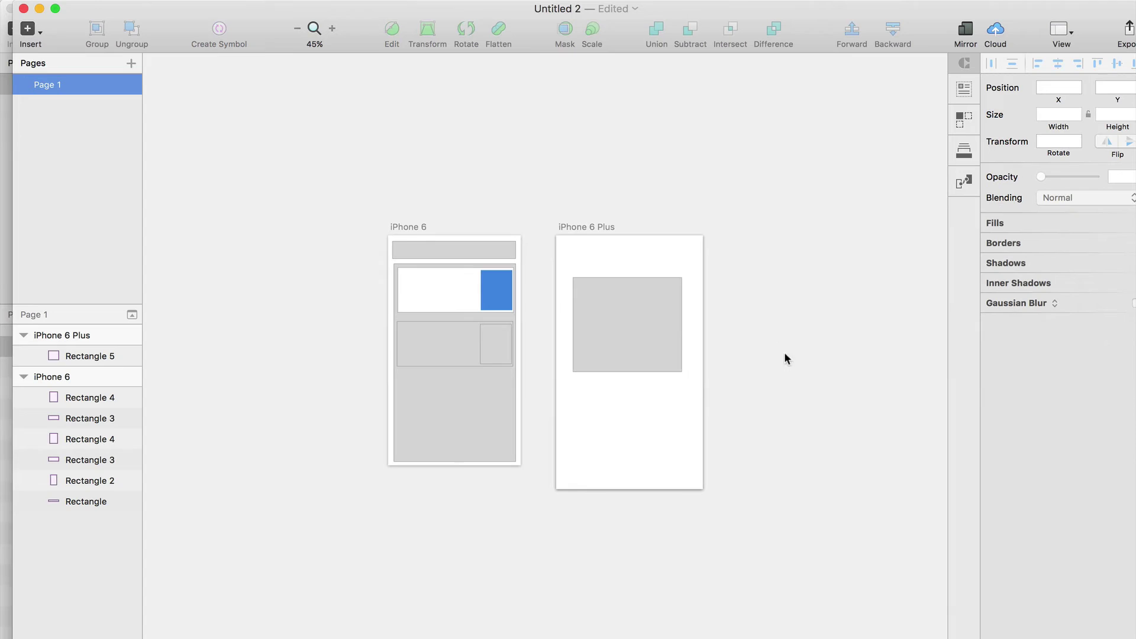
click(465, 309)
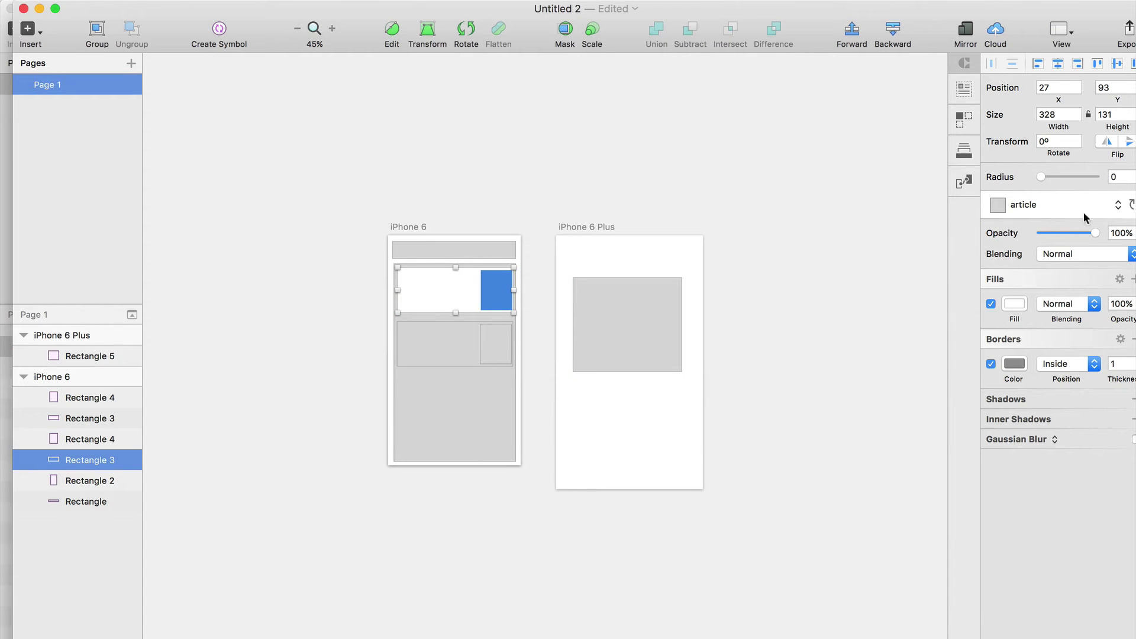
Step: Sync the 'article' and 'aside' shared styles to the white card and blue borderless box
drag(1035, 15, 1006, 14)
click(1109, 205)
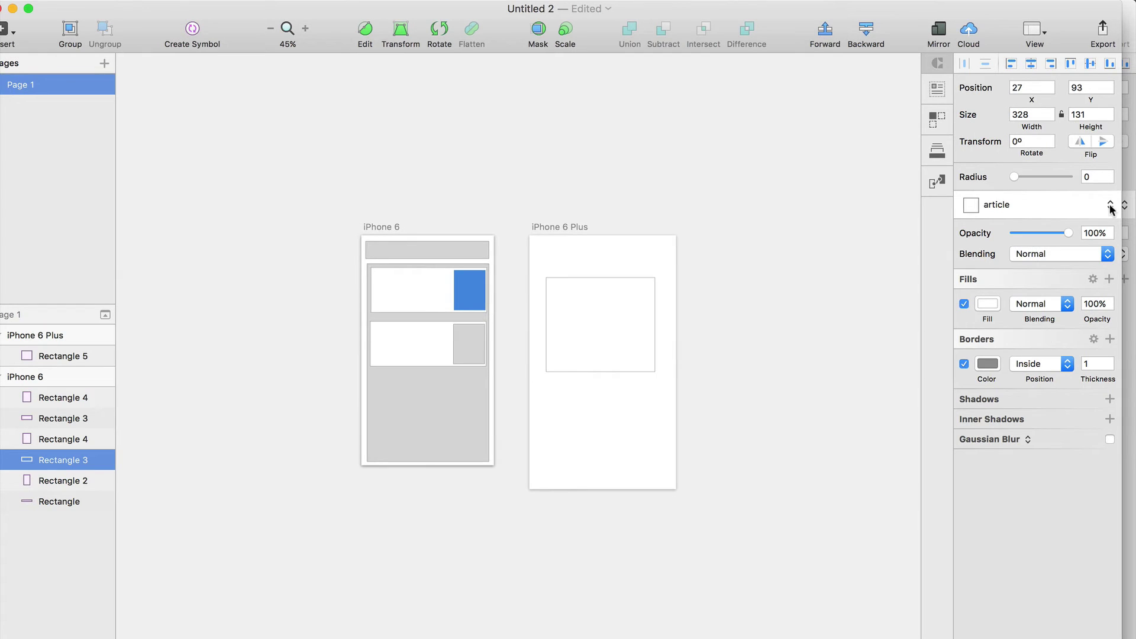
click(467, 342)
click(473, 276)
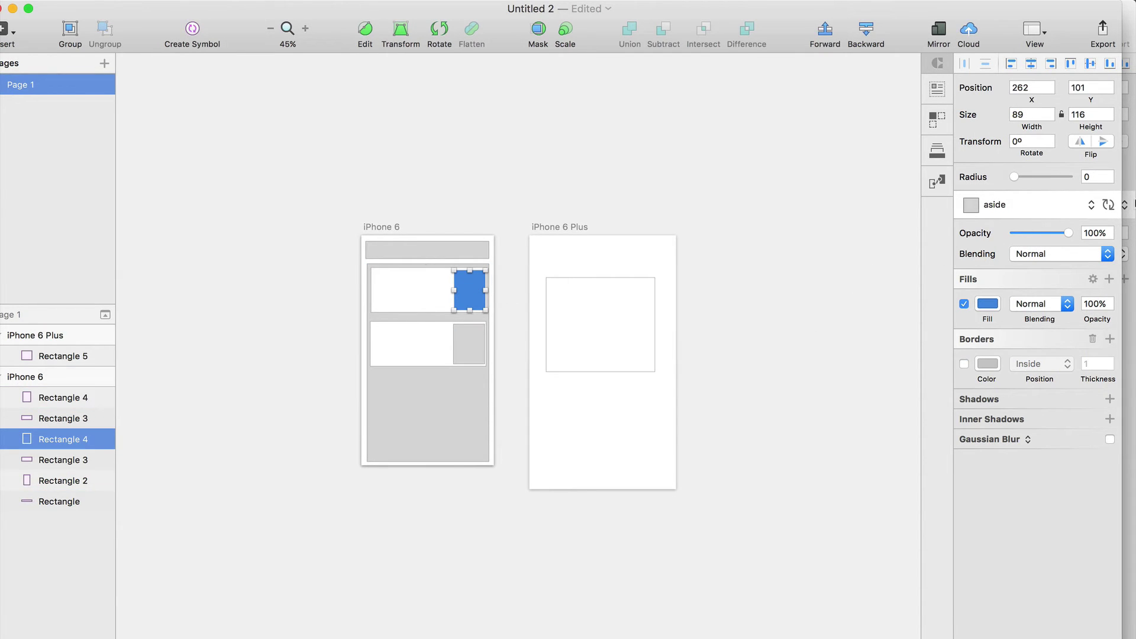
click(1108, 205)
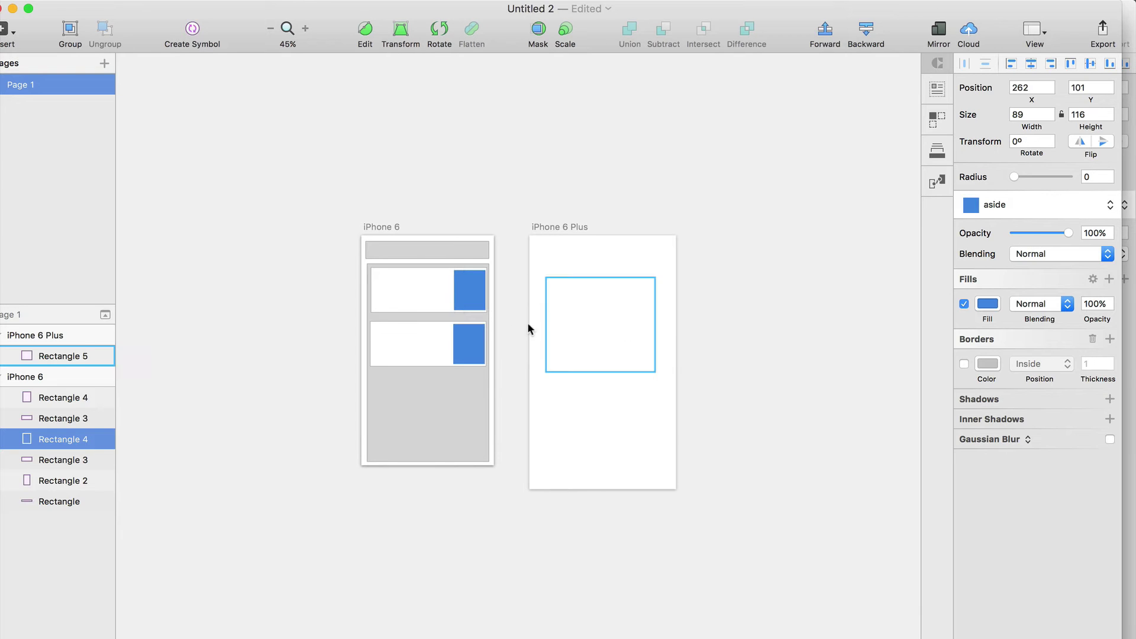
Step: Draw a tall box inside the iPhone 6 Plus card and apply the 'aside' shared style
click(578, 324)
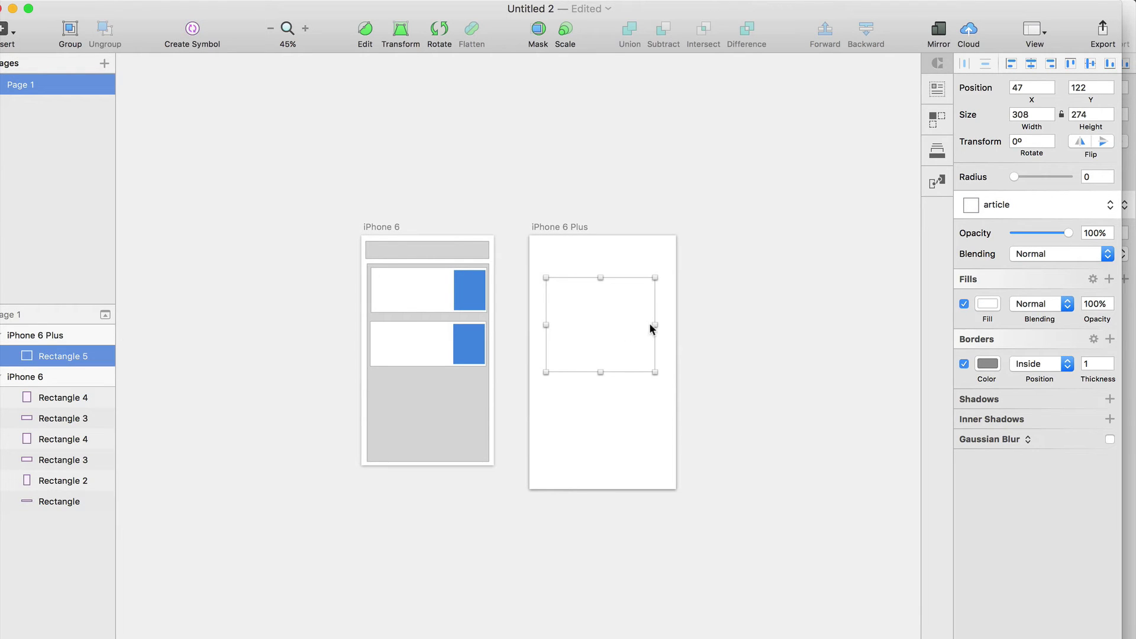
key(r)
mouse_move(612, 285)
mouse_down()
mouse_move(633, 398)
mouse_move(650, 362)
mouse_up()
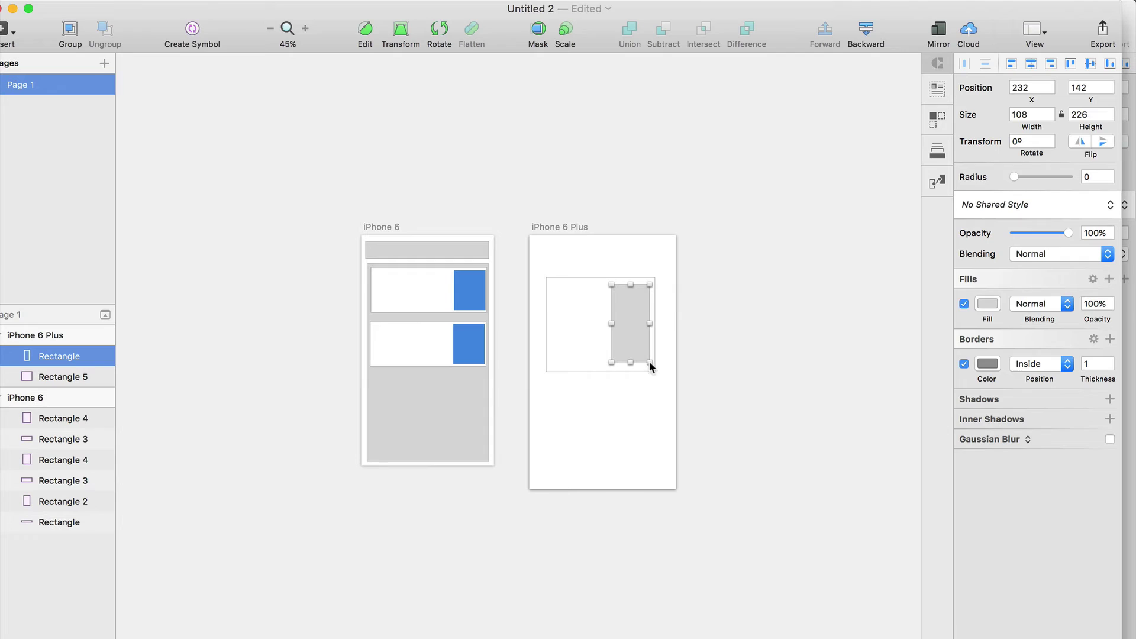
click(1047, 204)
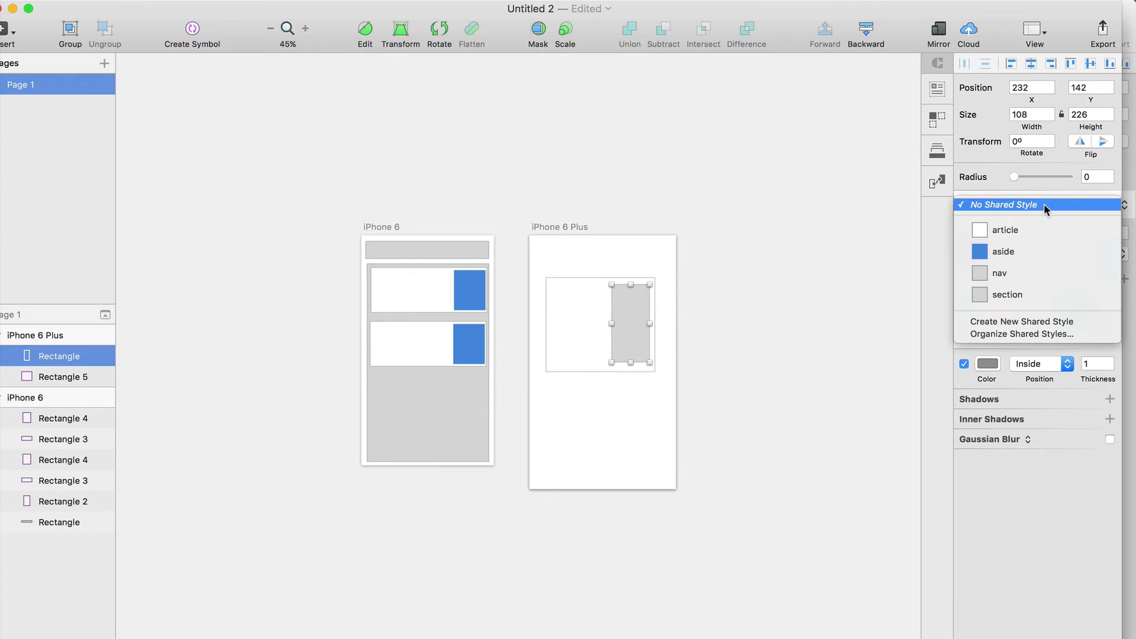
click(1027, 255)
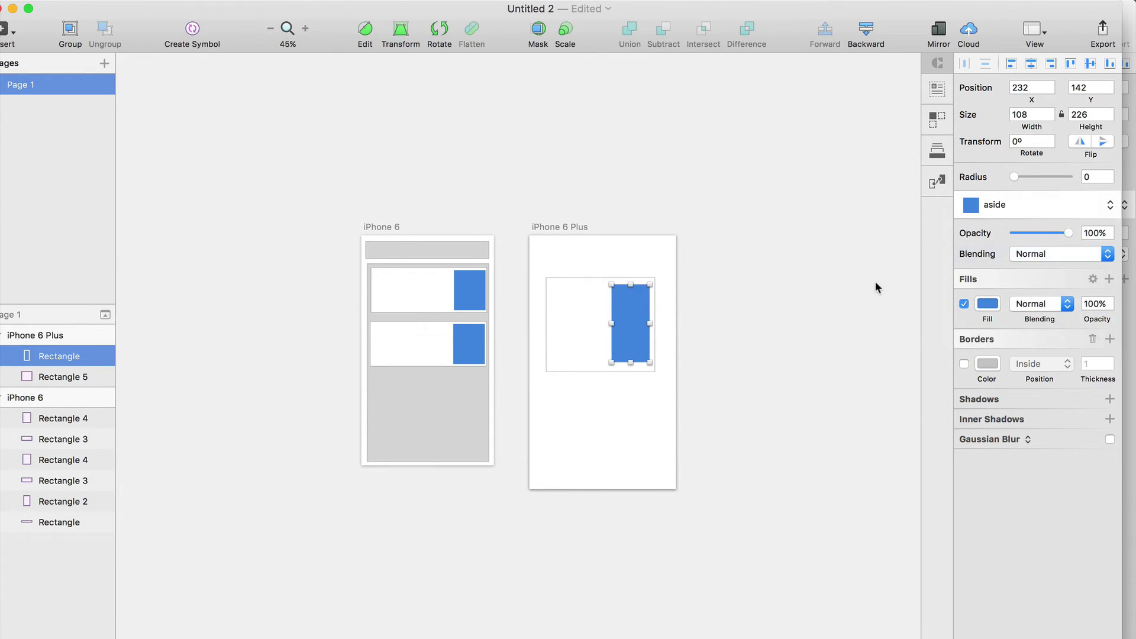
click(844, 293)
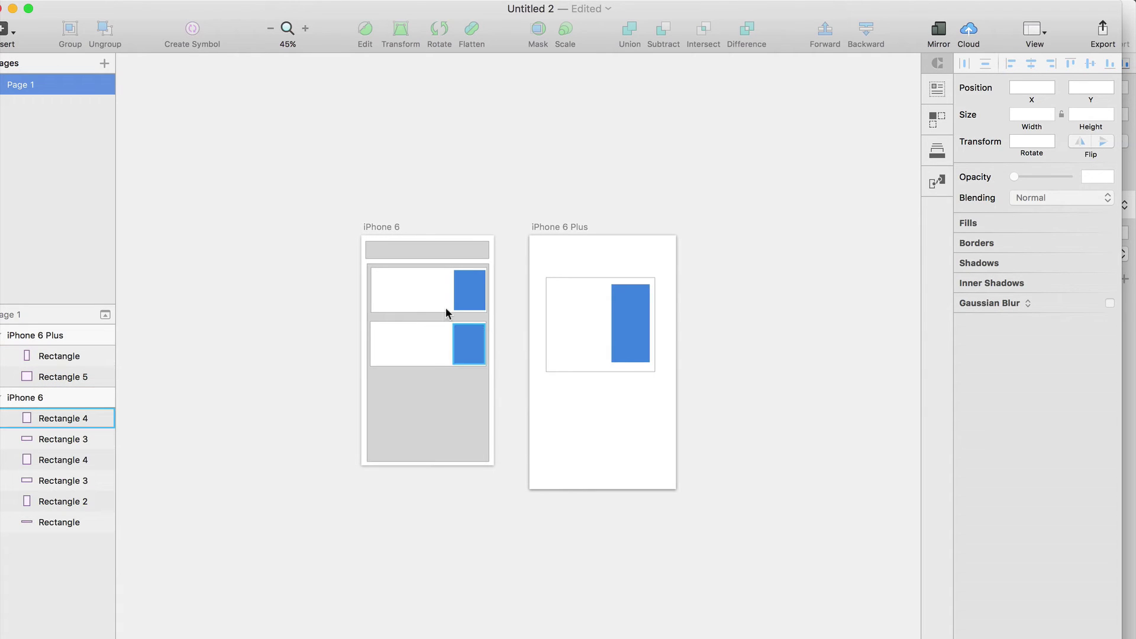
Step: Add a 'Type something' text to the first card and save its formatting as text style 'h1'
scroll(373, 290, up, 5)
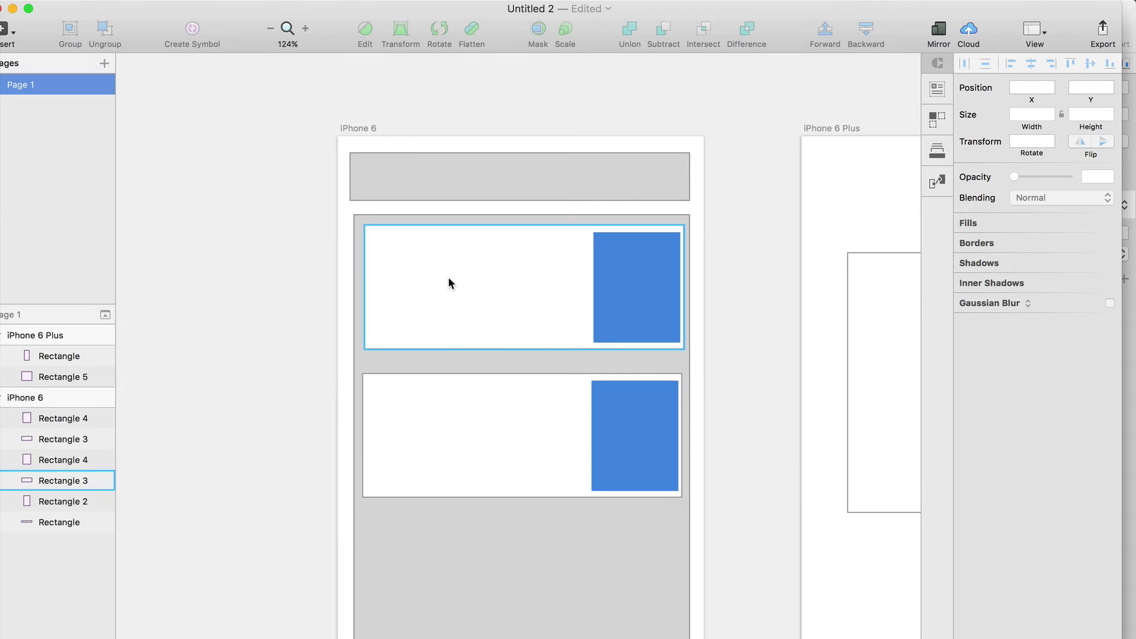
key(t)
click(390, 248)
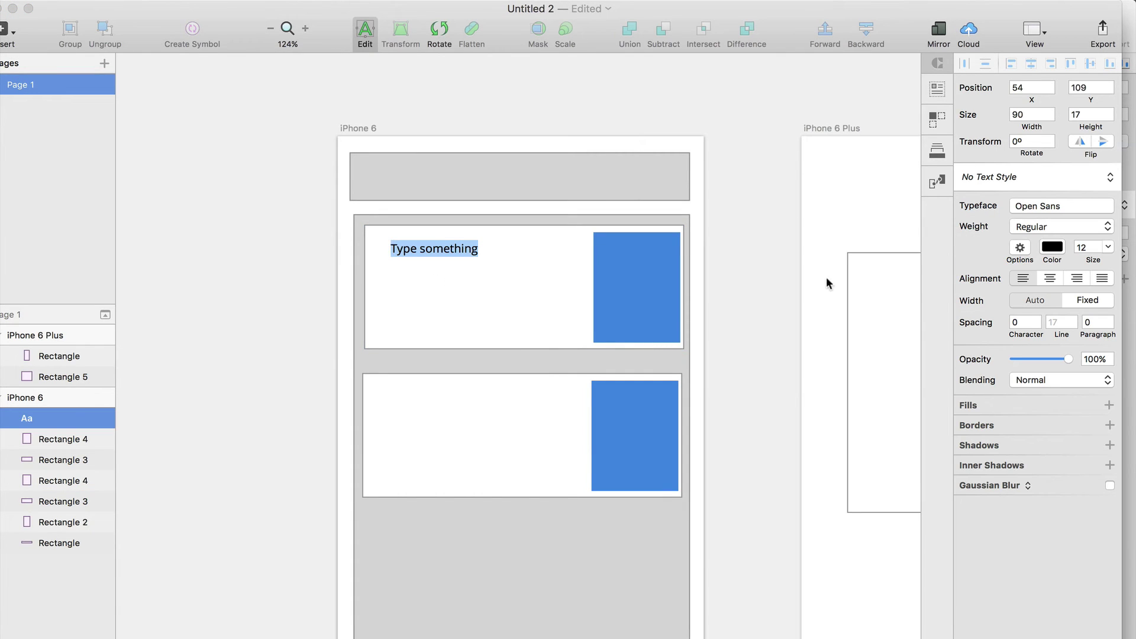
click(1021, 183)
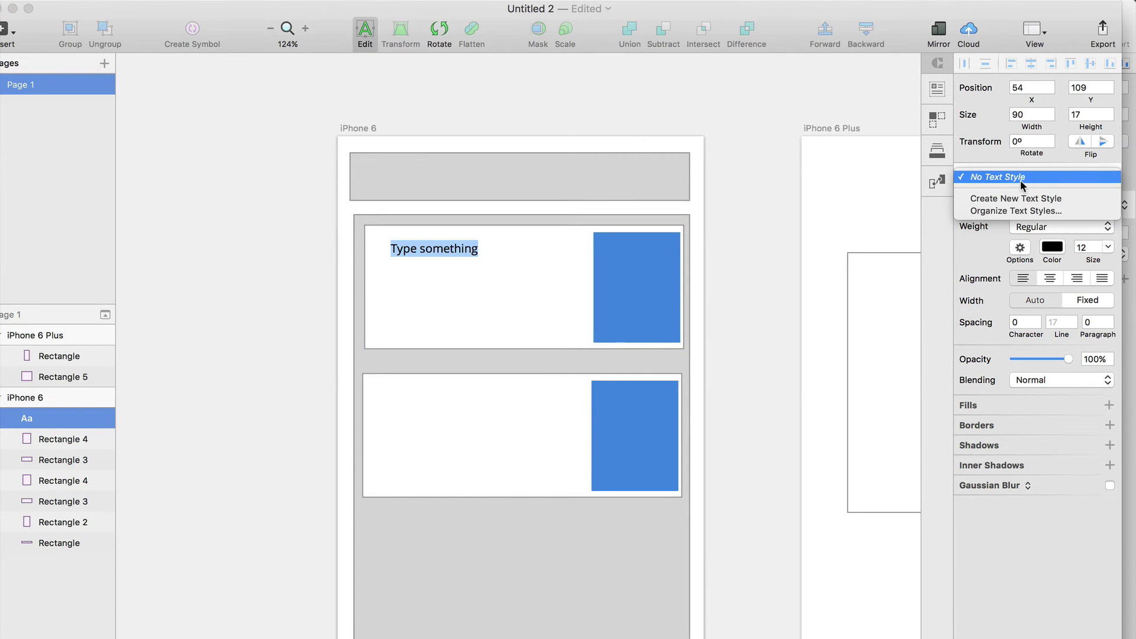
click(1014, 199)
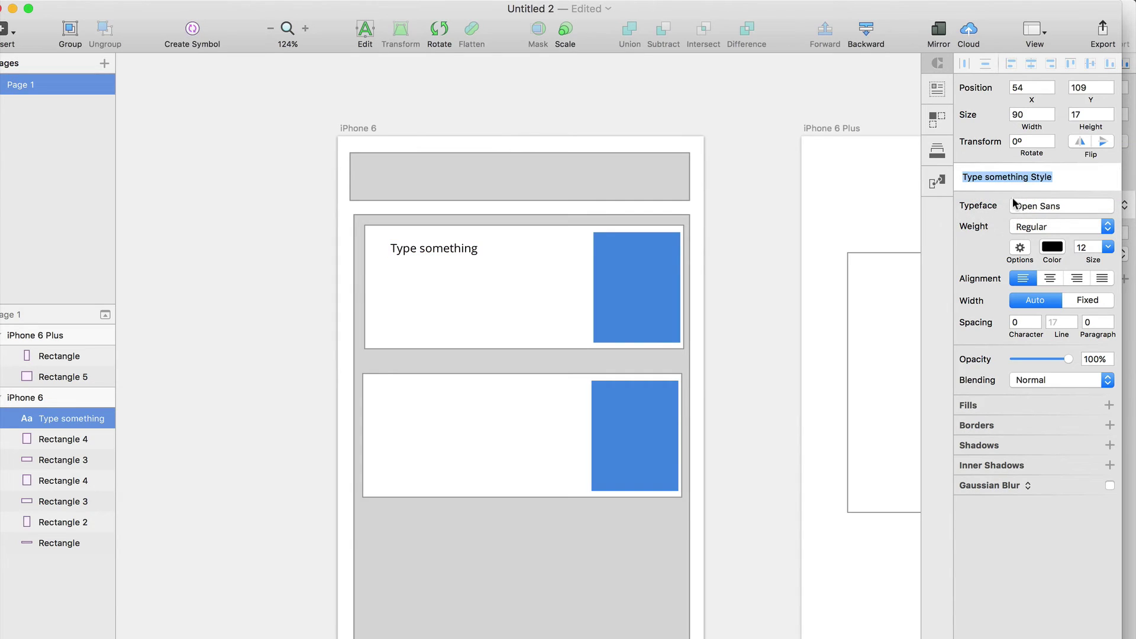
text(h1)
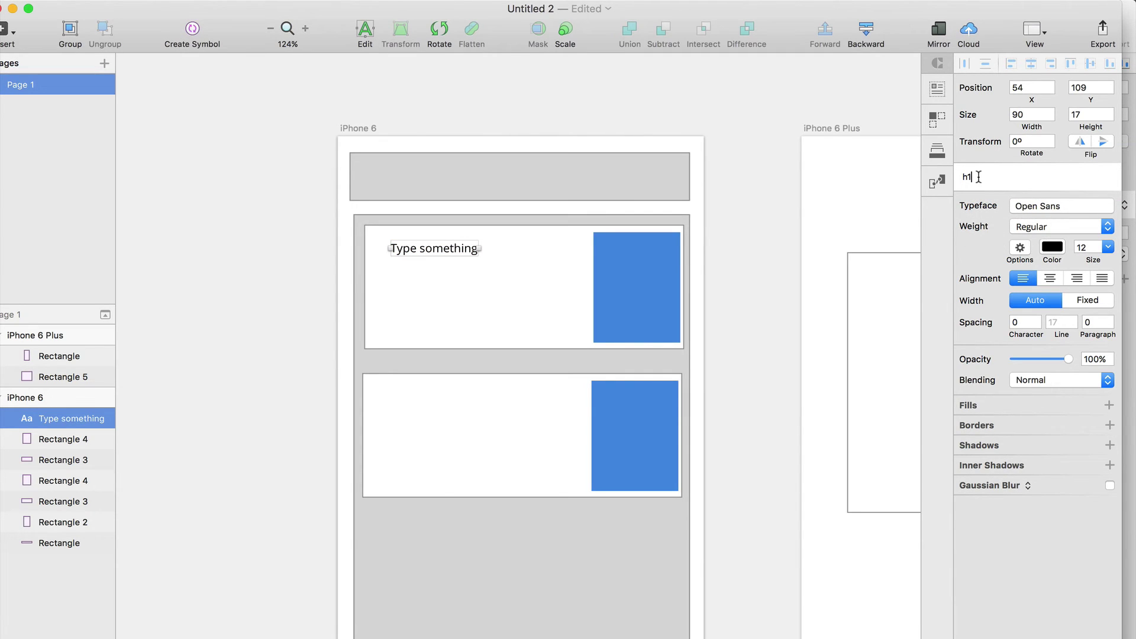
click(509, 279)
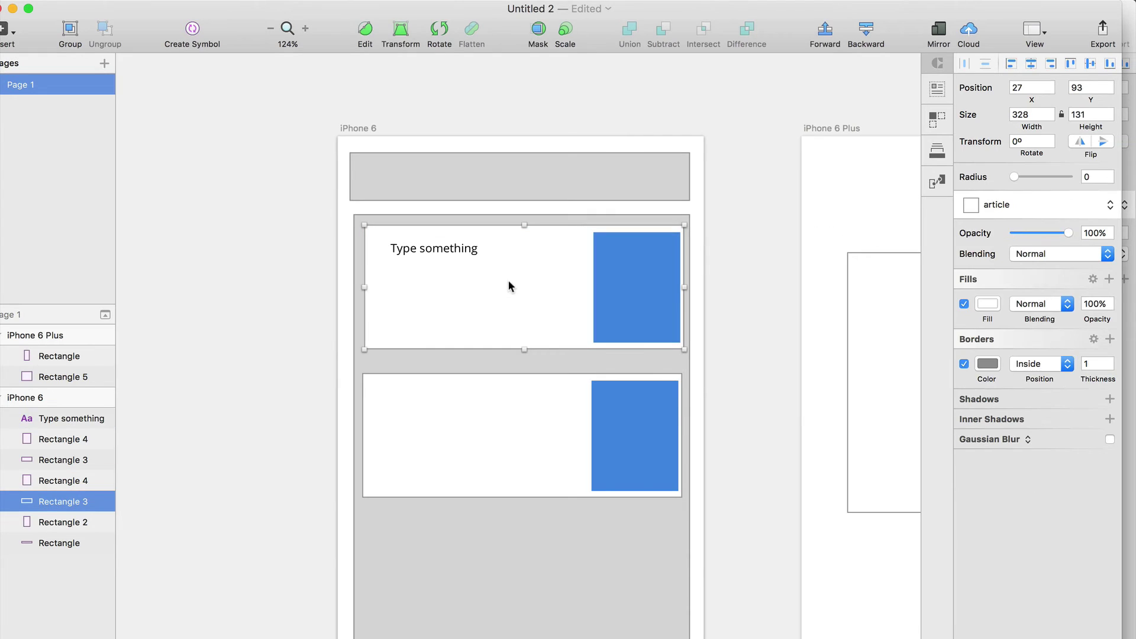
Step: Add a second text line below the title and save its style as 'h2'
key(t)
click(398, 276)
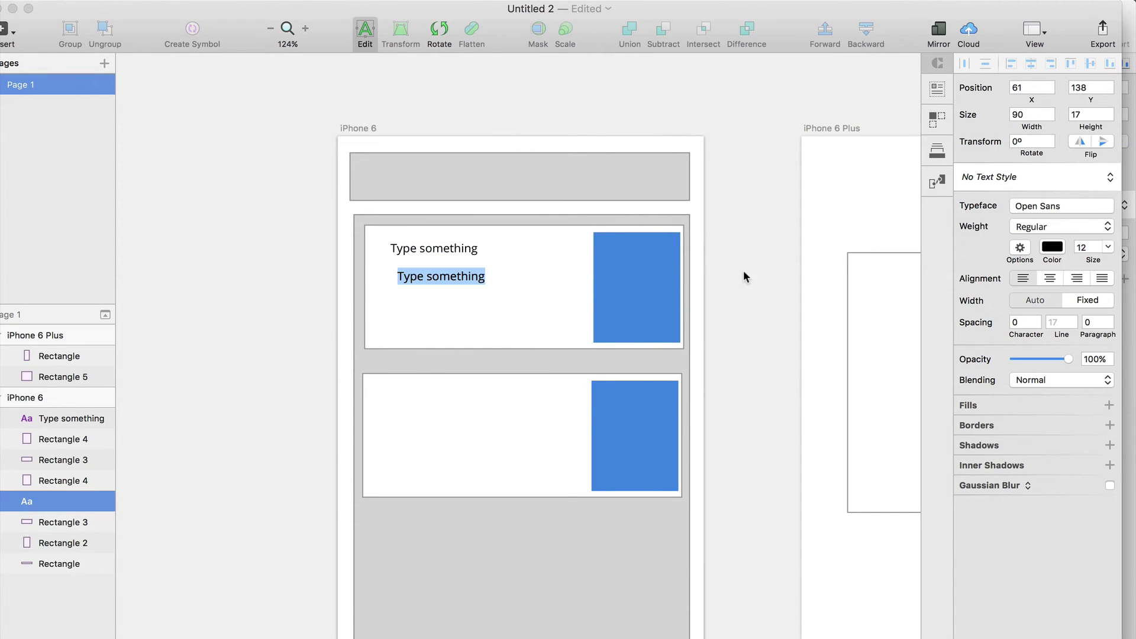
click(1077, 183)
click(1008, 225)
text(h2)
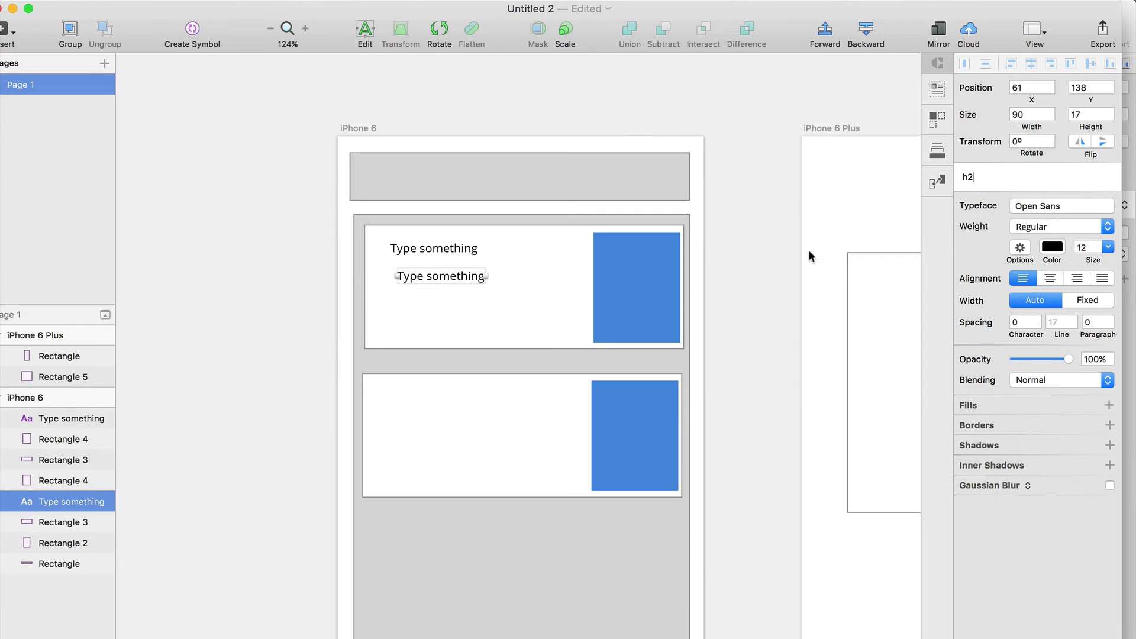
click(421, 322)
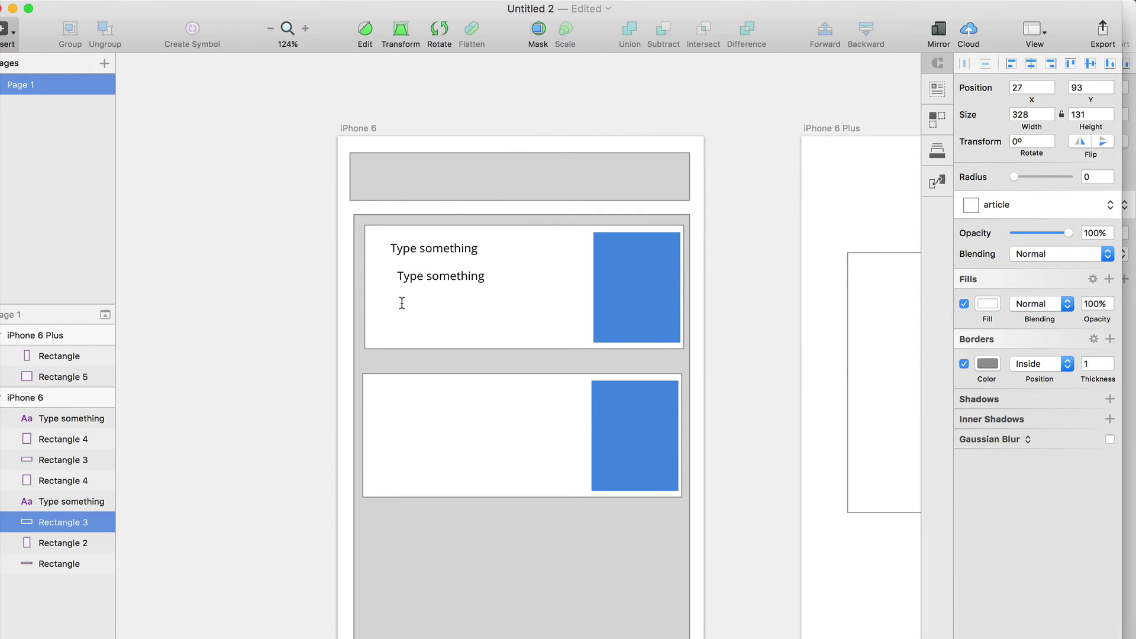
Step: Add a third placeholder text line and save its style as 'h3'
click(402, 303)
click(971, 187)
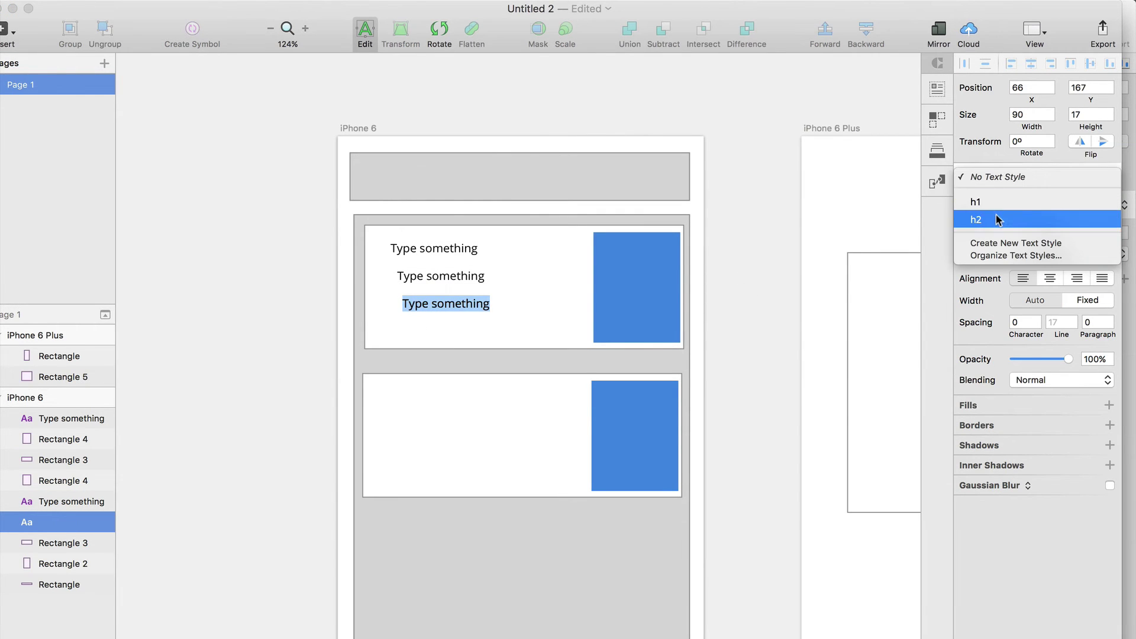
click(1010, 244)
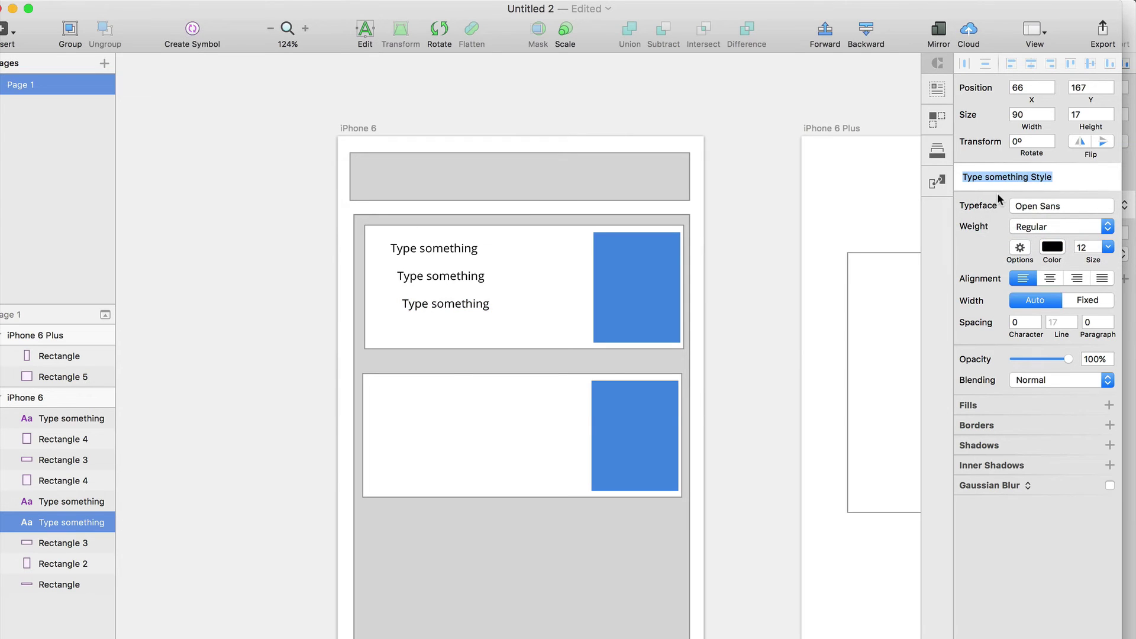
text(h3)
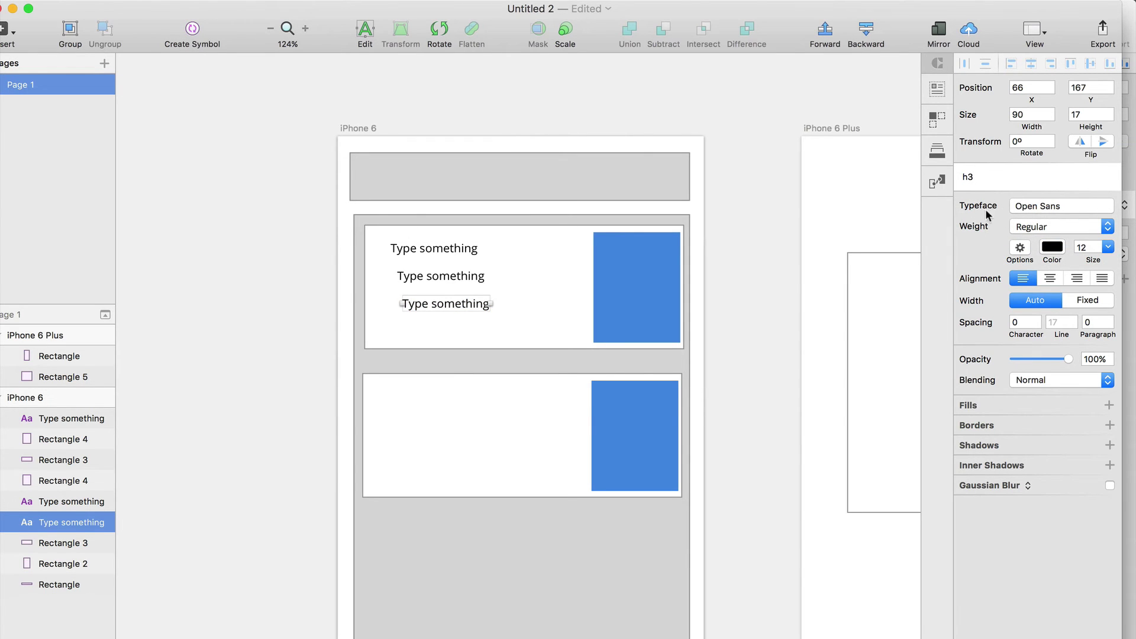
click(802, 274)
Step: Left-align the three text lines in the first card
drag(453, 276, 423, 303)
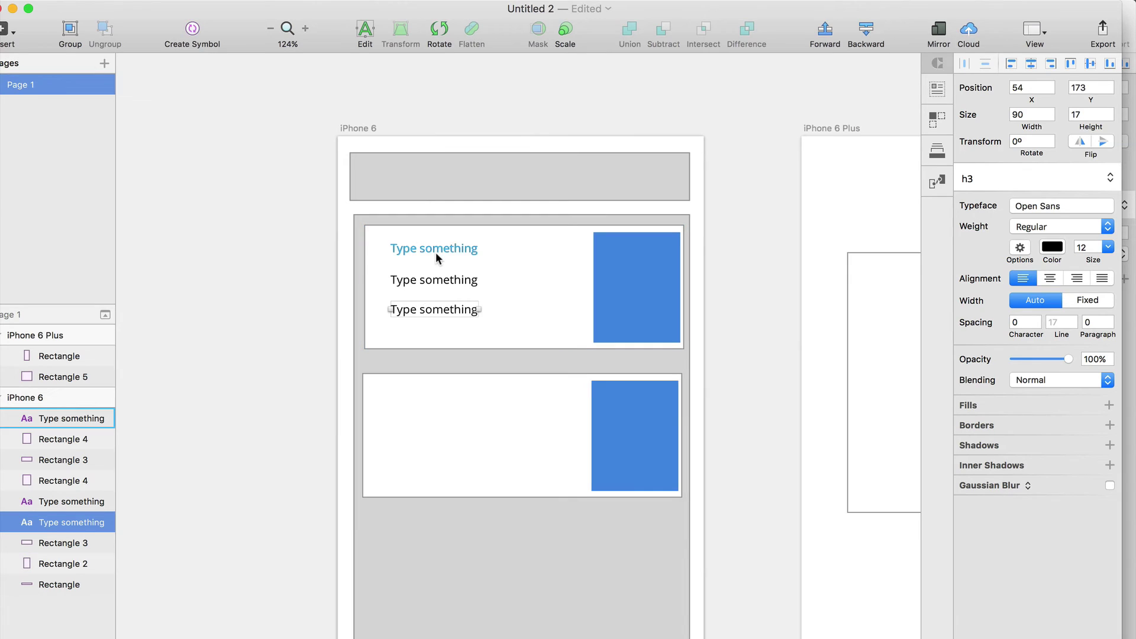
drag(436, 254, 424, 280)
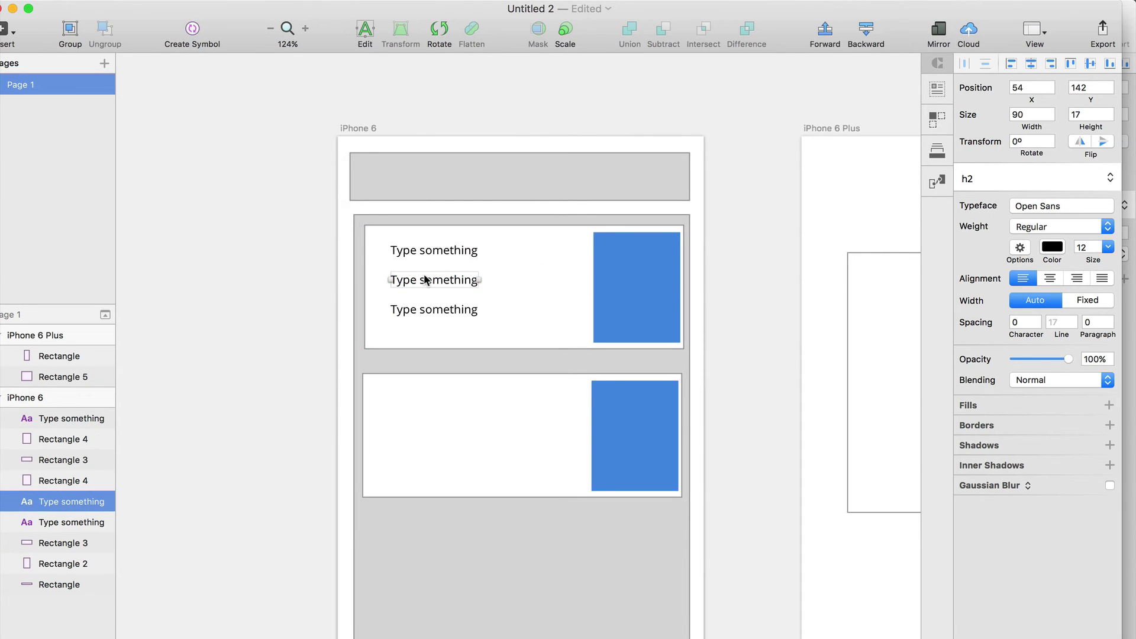
click(1052, 247)
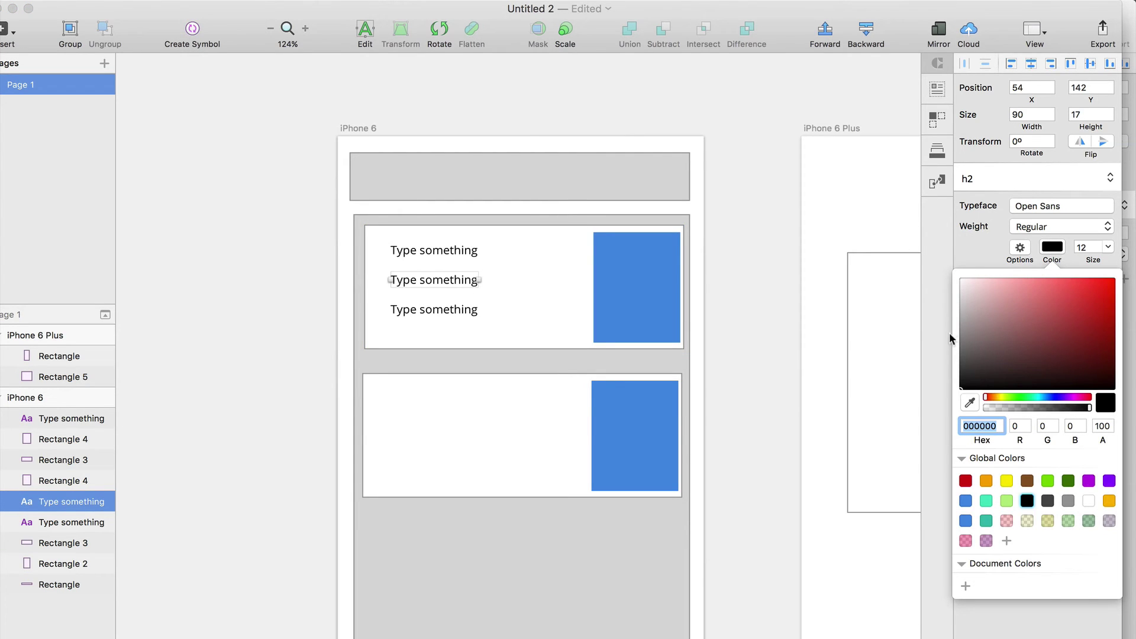
Step: Color the second text 777474 and the third 7B7979 at Regular weight, size 10
drag(961, 327, 963, 338)
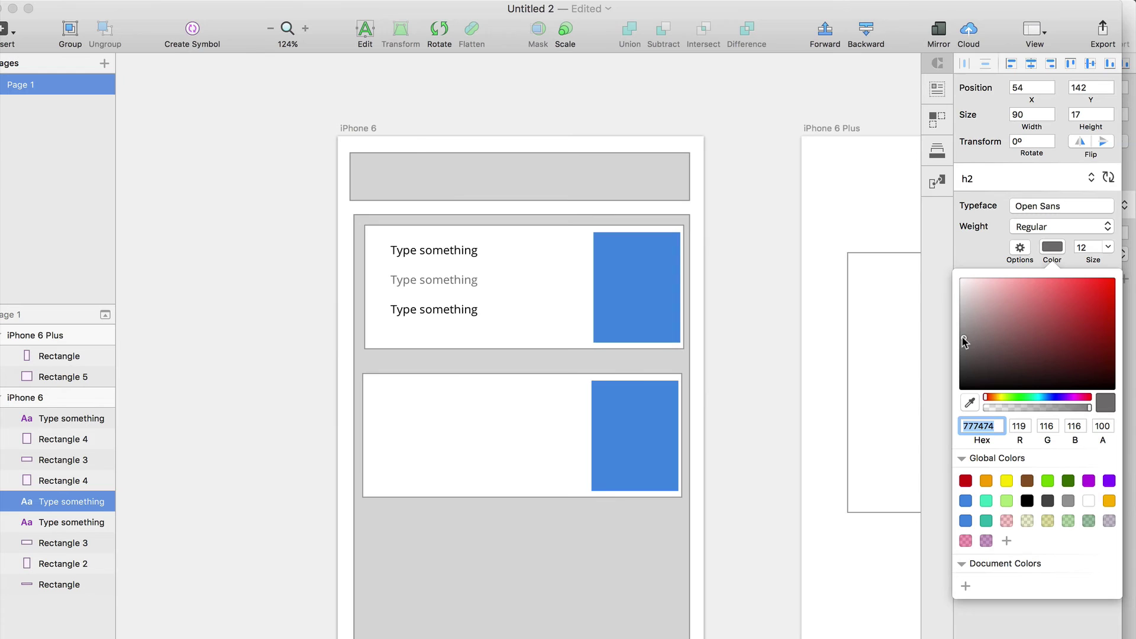
click(1055, 250)
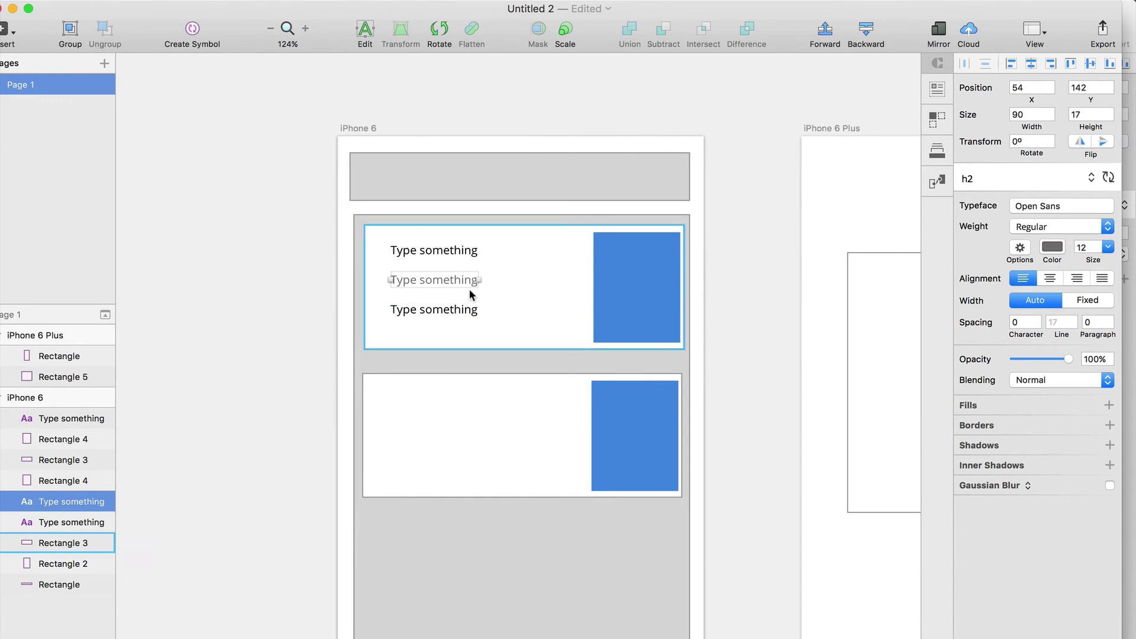
click(415, 307)
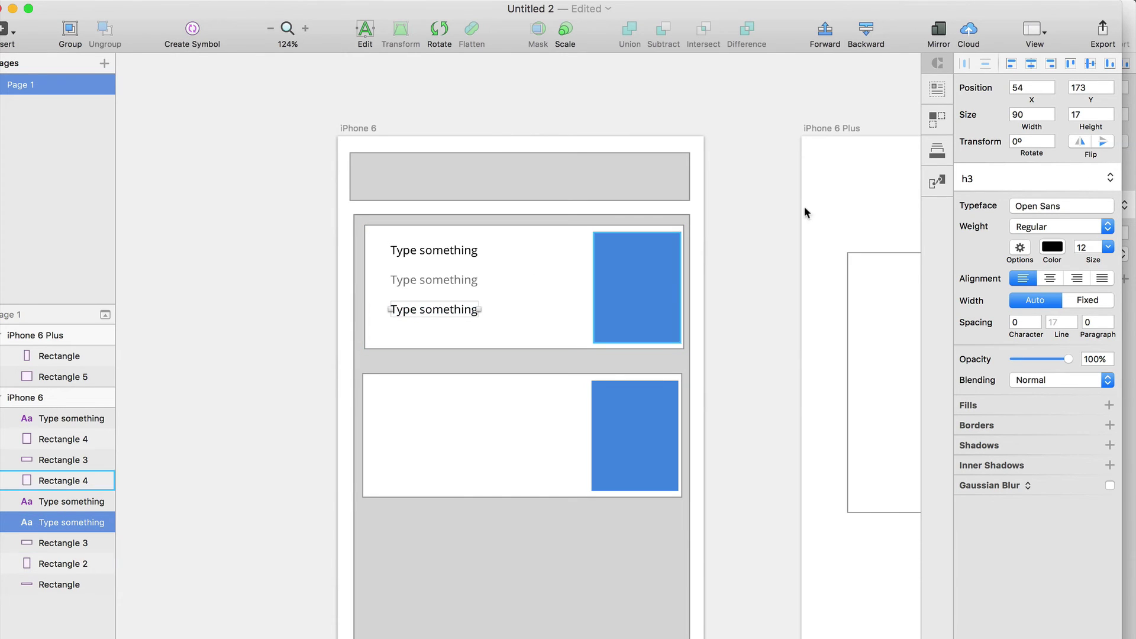
click(1045, 228)
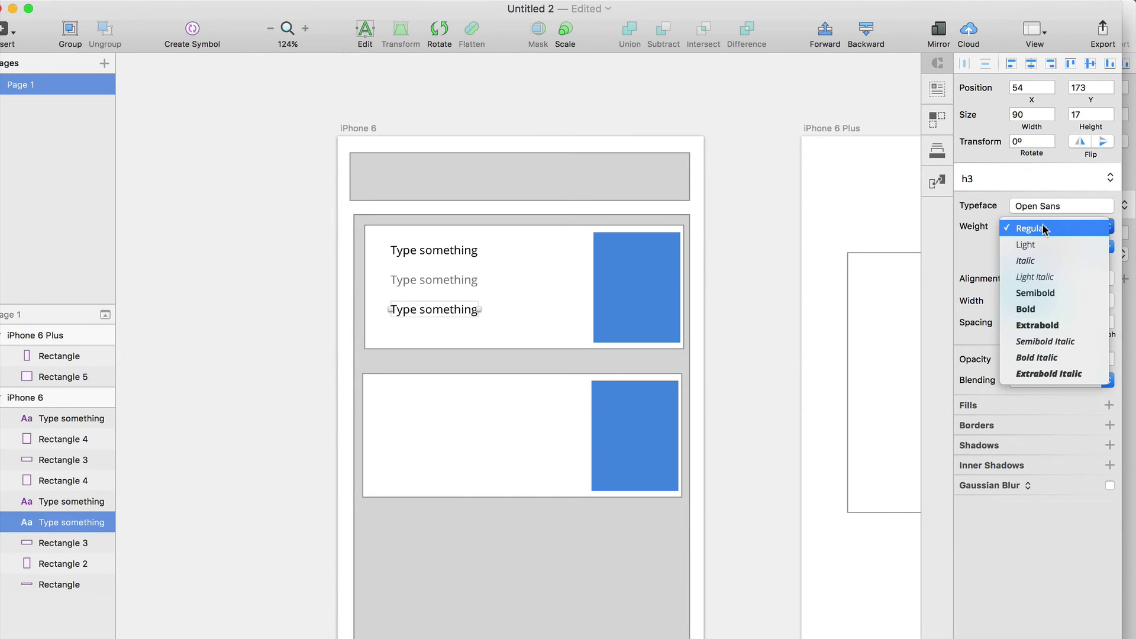
click(971, 242)
click(1053, 248)
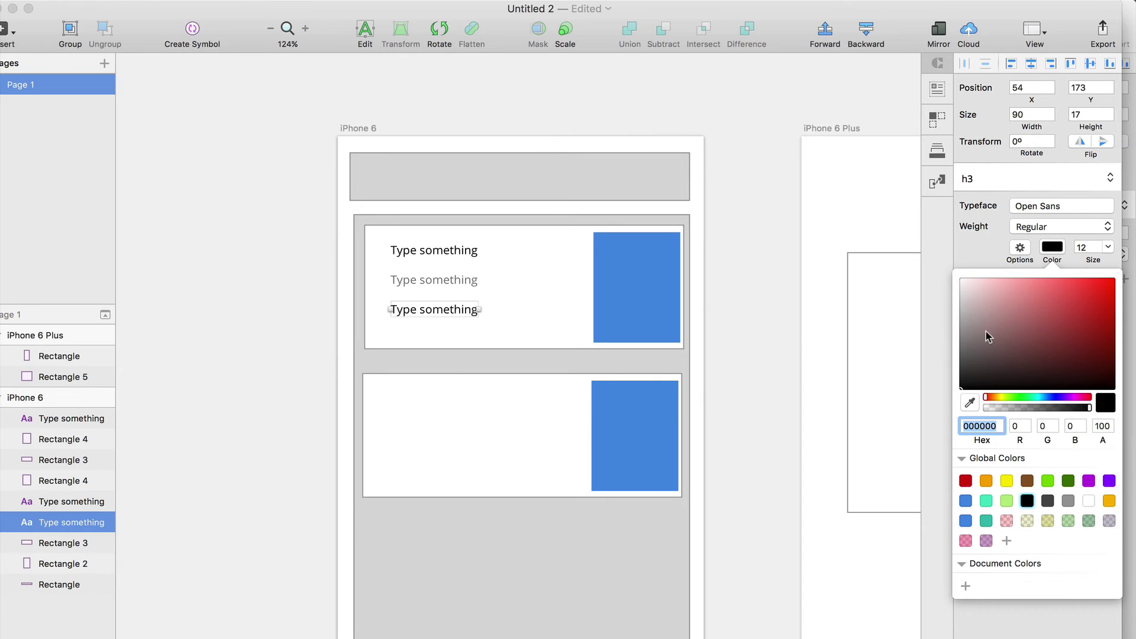
click(961, 334)
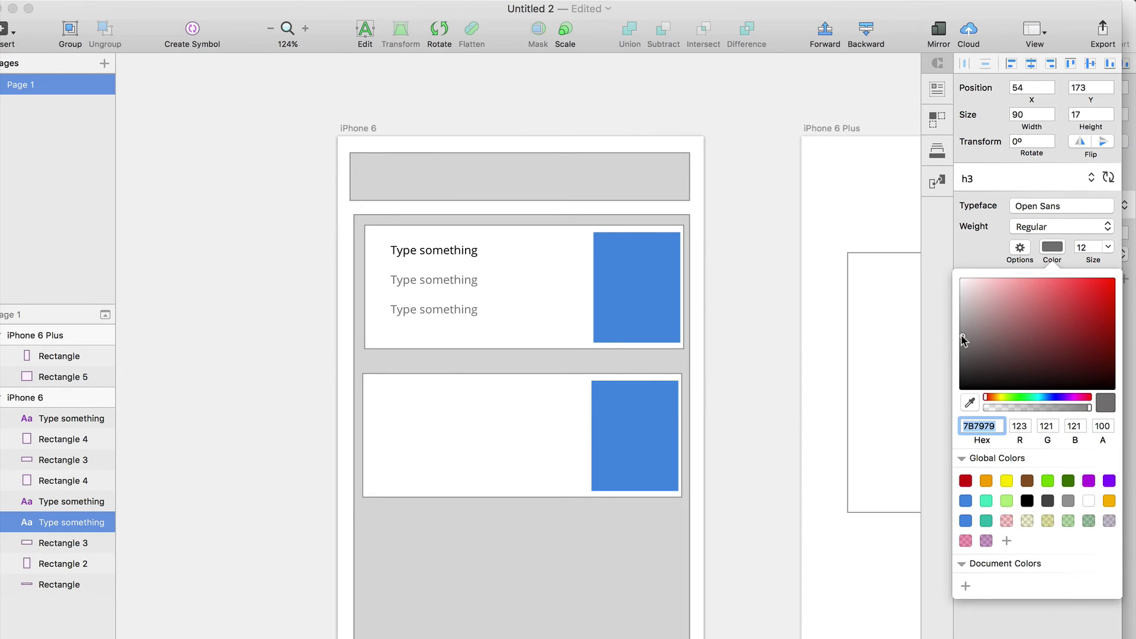
click(1107, 247)
click(1095, 276)
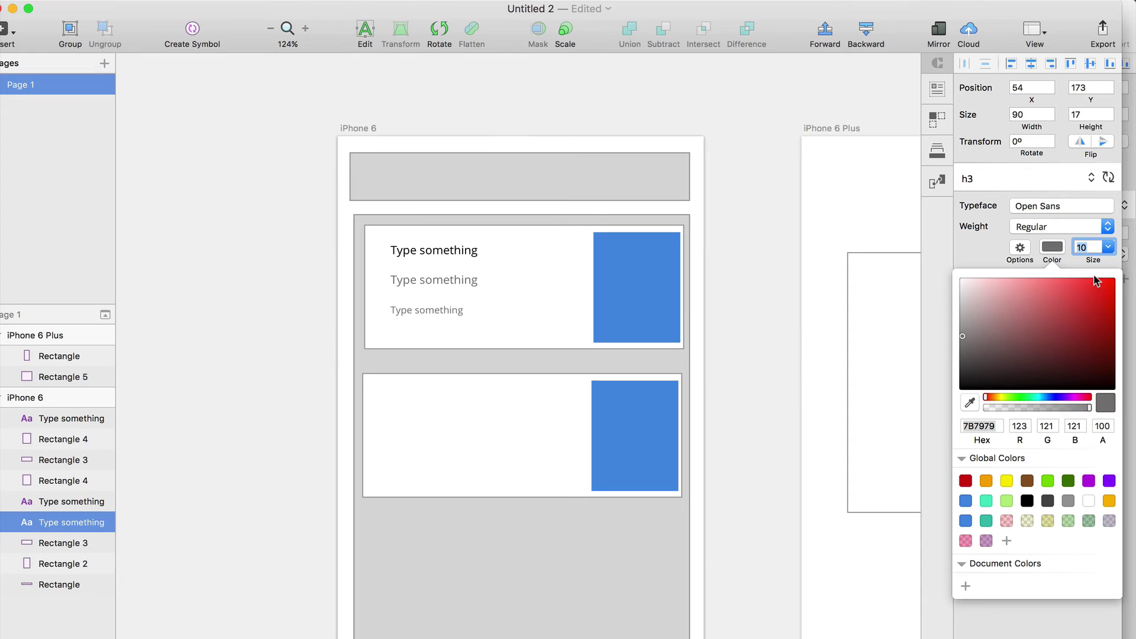
click(510, 318)
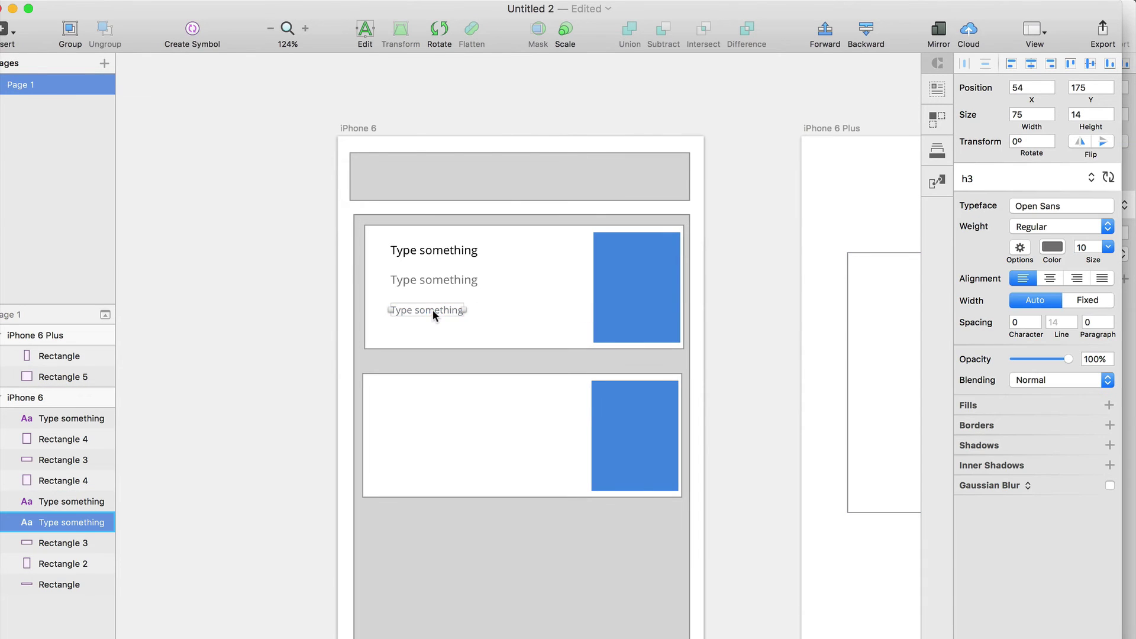
Step: Move the h2 and h3 lines up closer beneath the title, h2 at Y 134
drag(432, 310, 432, 274)
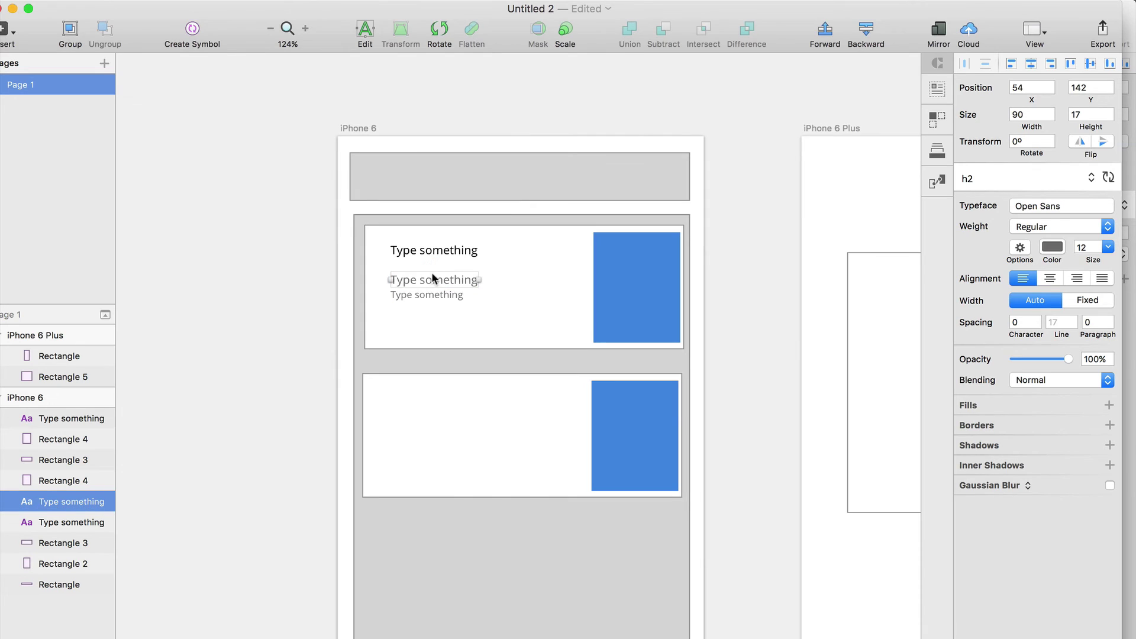
key(Up)
key(Up)
key(Up)
key(Up)
key(Up)
key(Up)
key(Up)
key(Up)
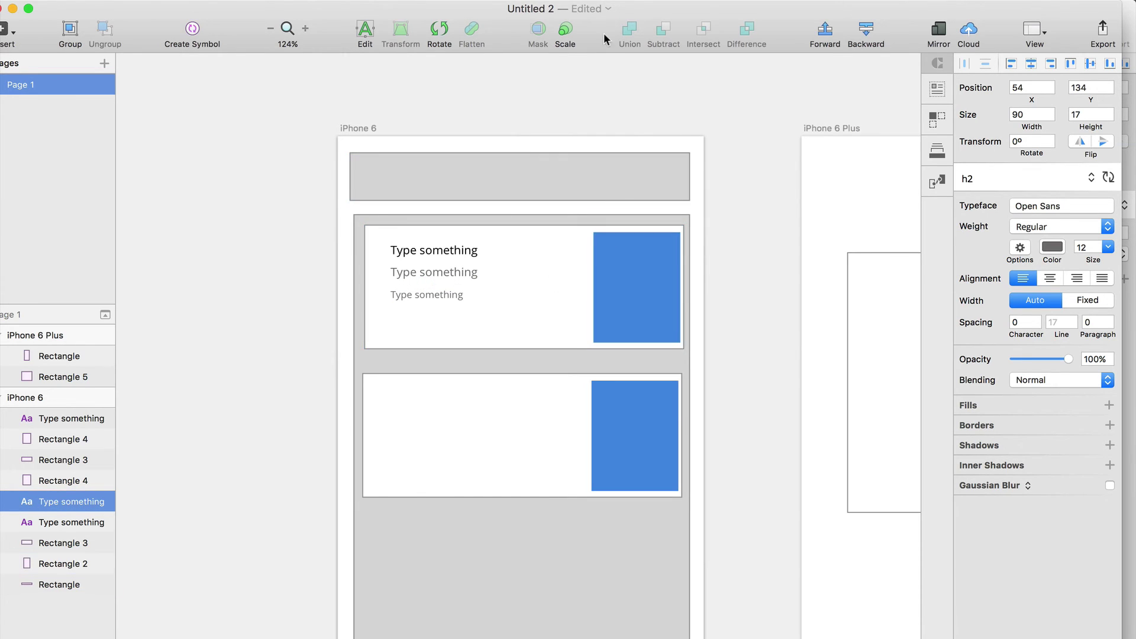
mouse_move(645, 8)
mouse_down()
mouse_move(672, 14)
mouse_move(673, 24)
mouse_up()
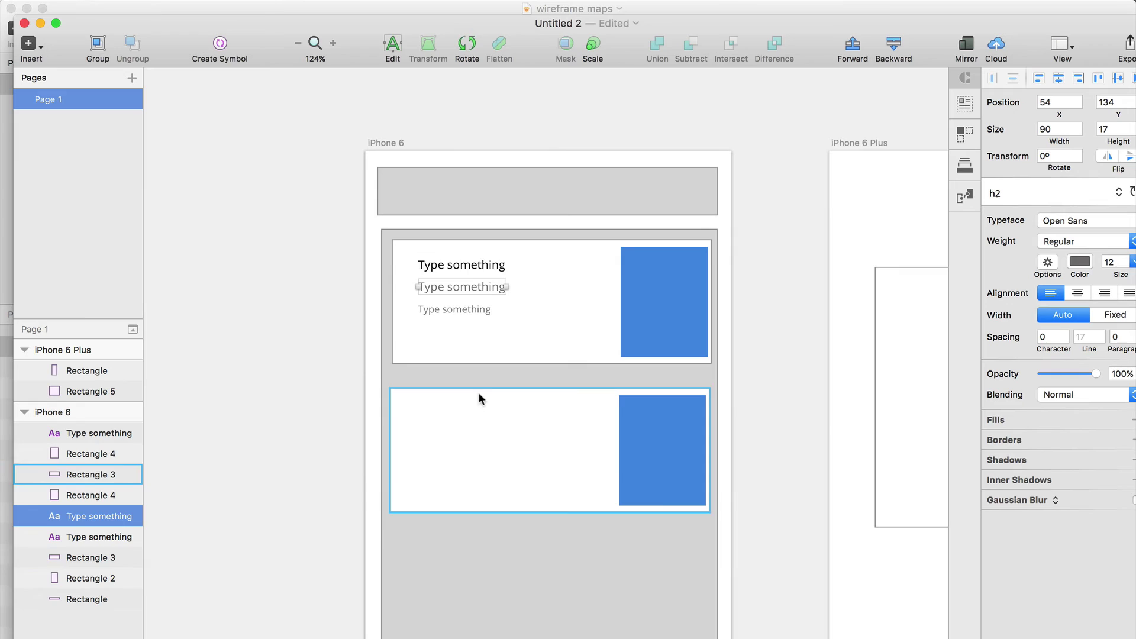
Step: Select the card's top text line and open the Craft placeholder data panel
click(451, 265)
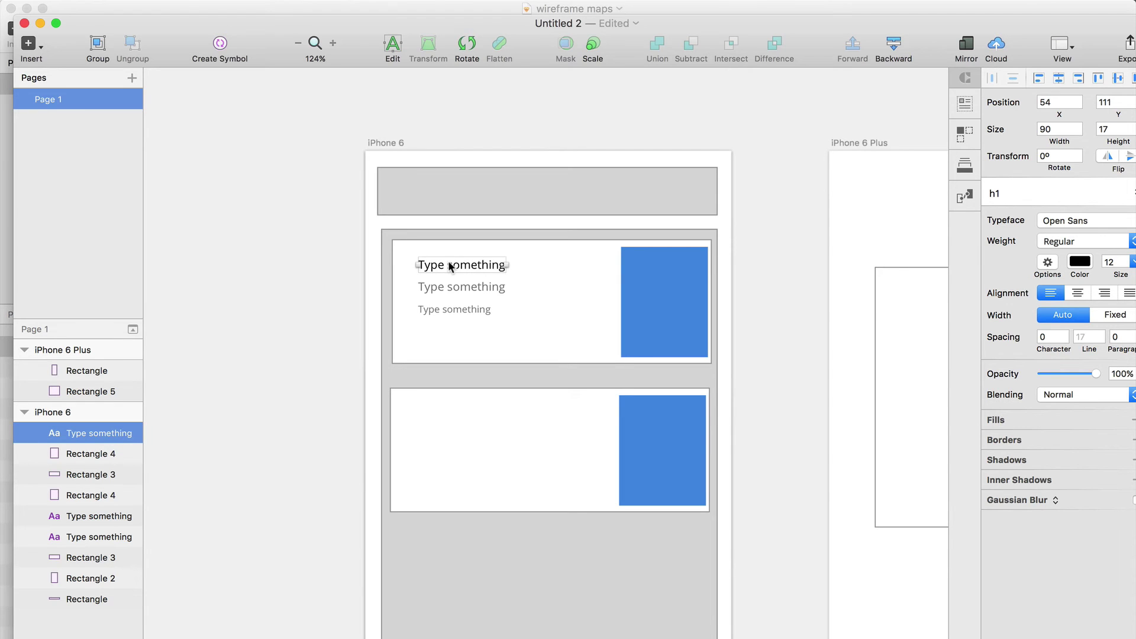
click(964, 104)
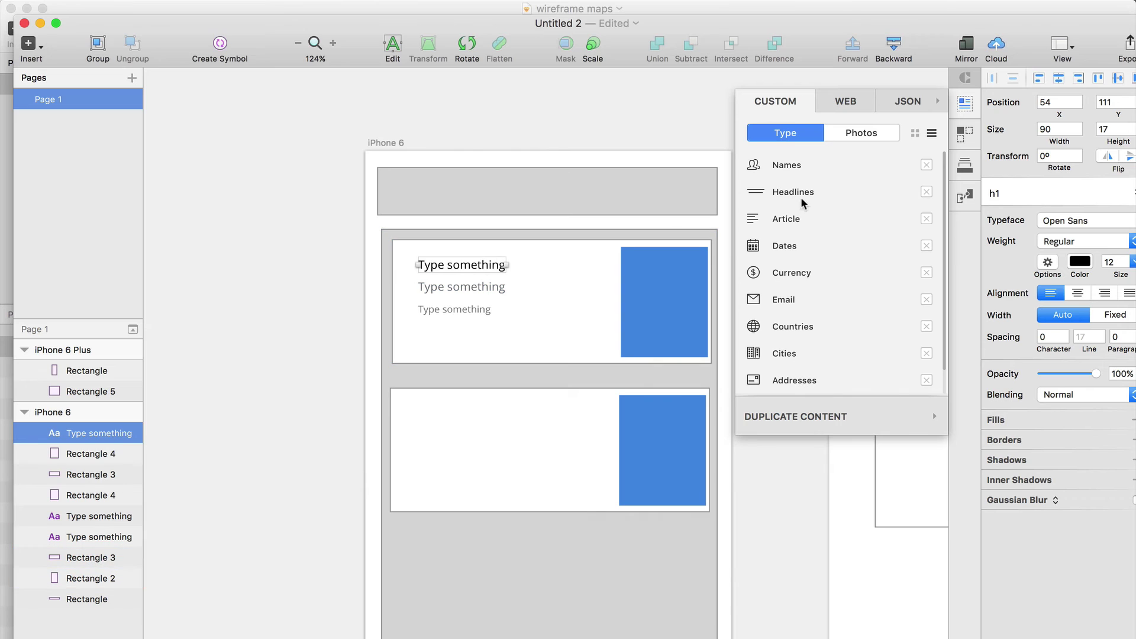
Step: Fill the first card's title with a random name from Craft's Names > Female
mouse_move(782, 162)
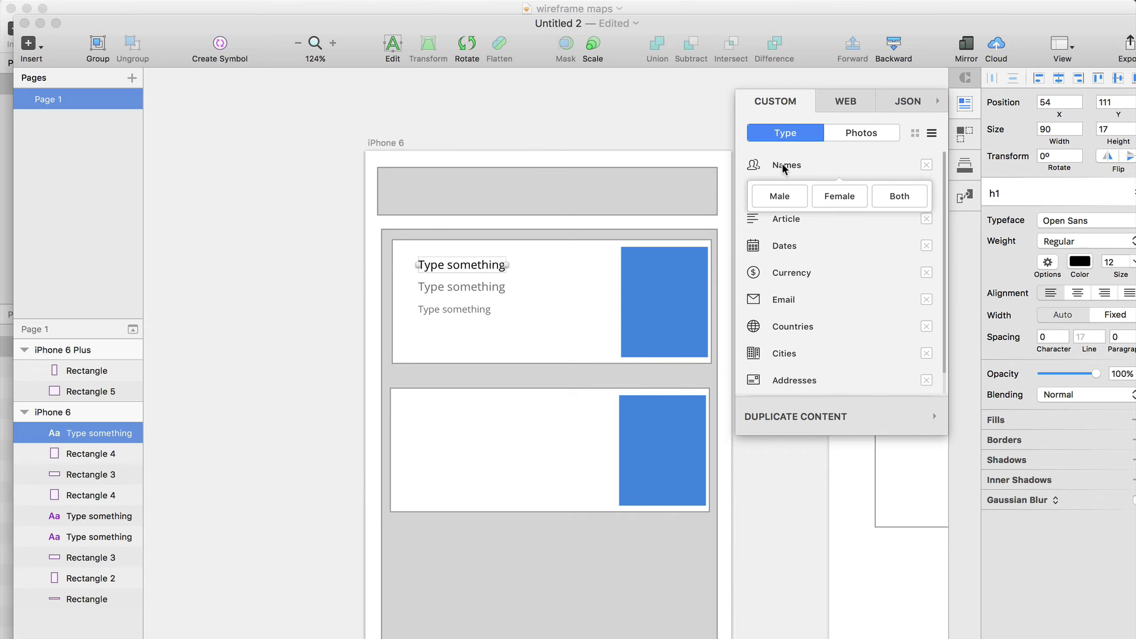
click(837, 193)
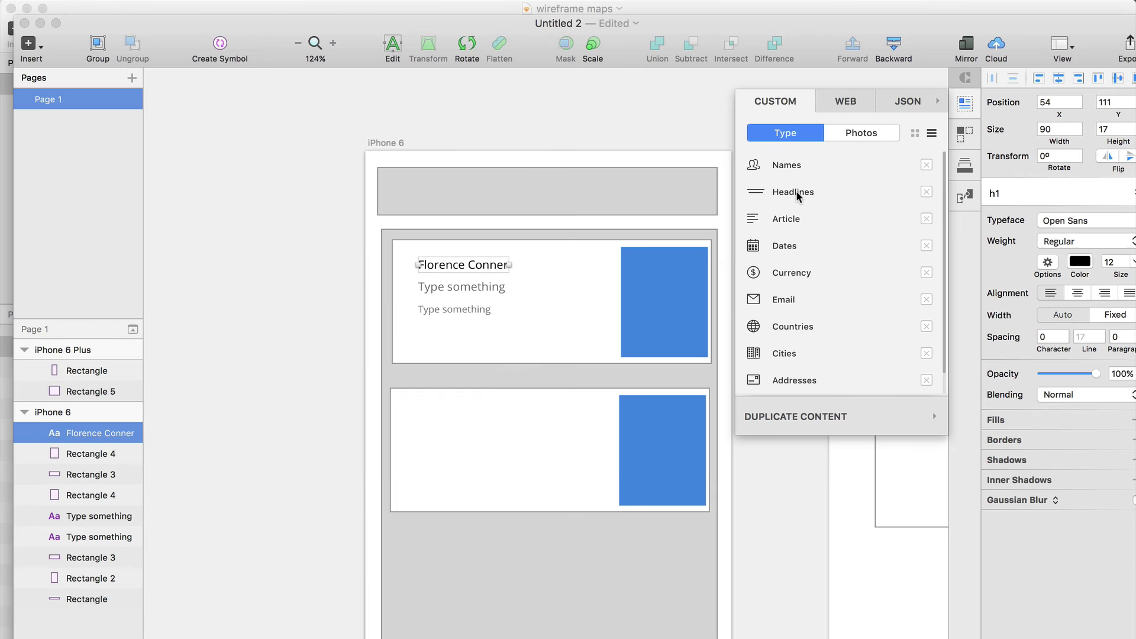
click(511, 296)
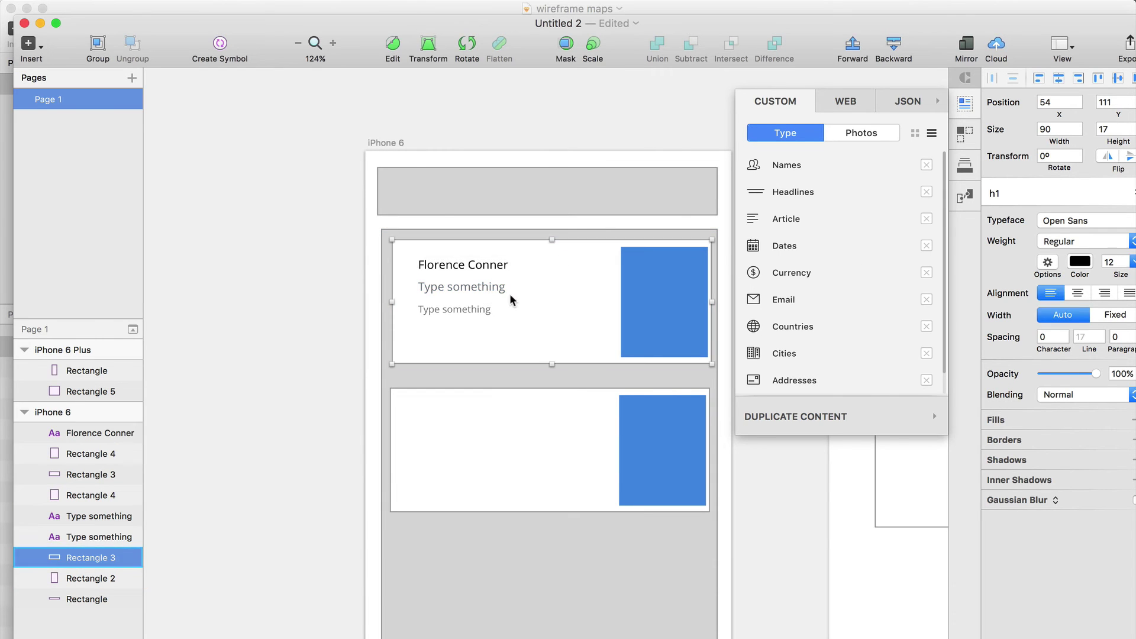
click(487, 264)
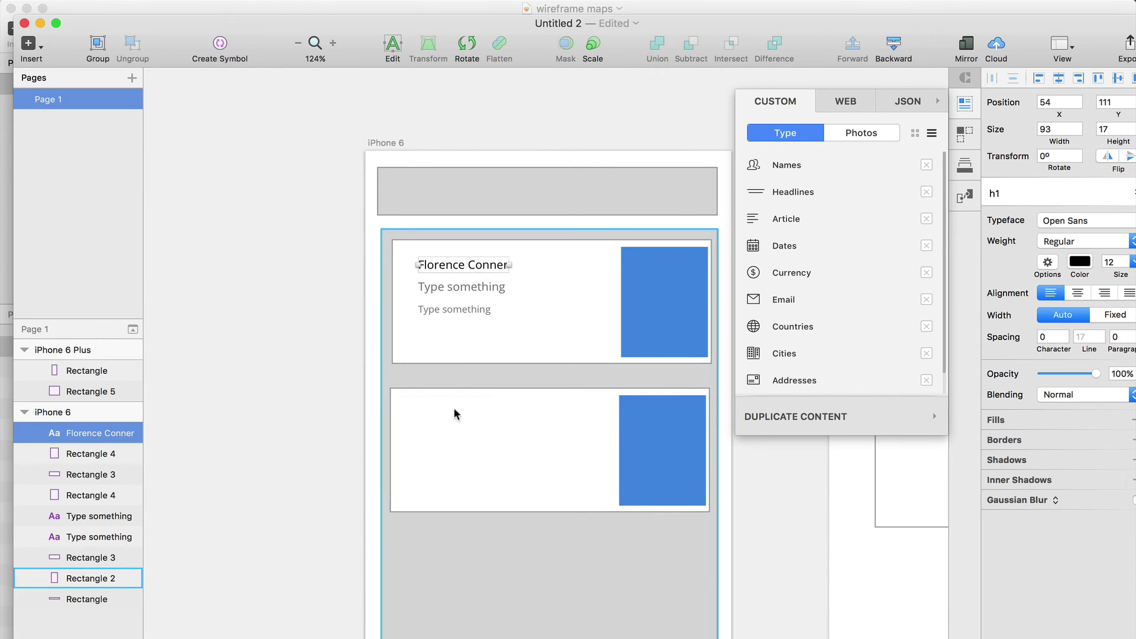
Step: Paste the title into the second card, give it another female name, and place it top-left
click(440, 436)
key(super+v)
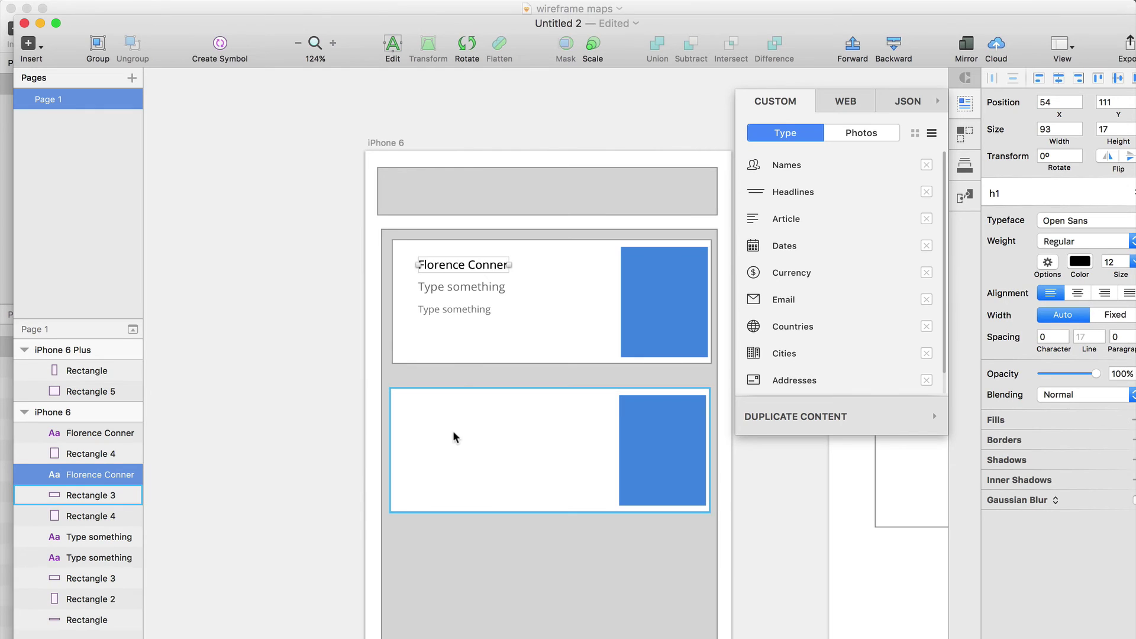
drag(453, 265, 445, 425)
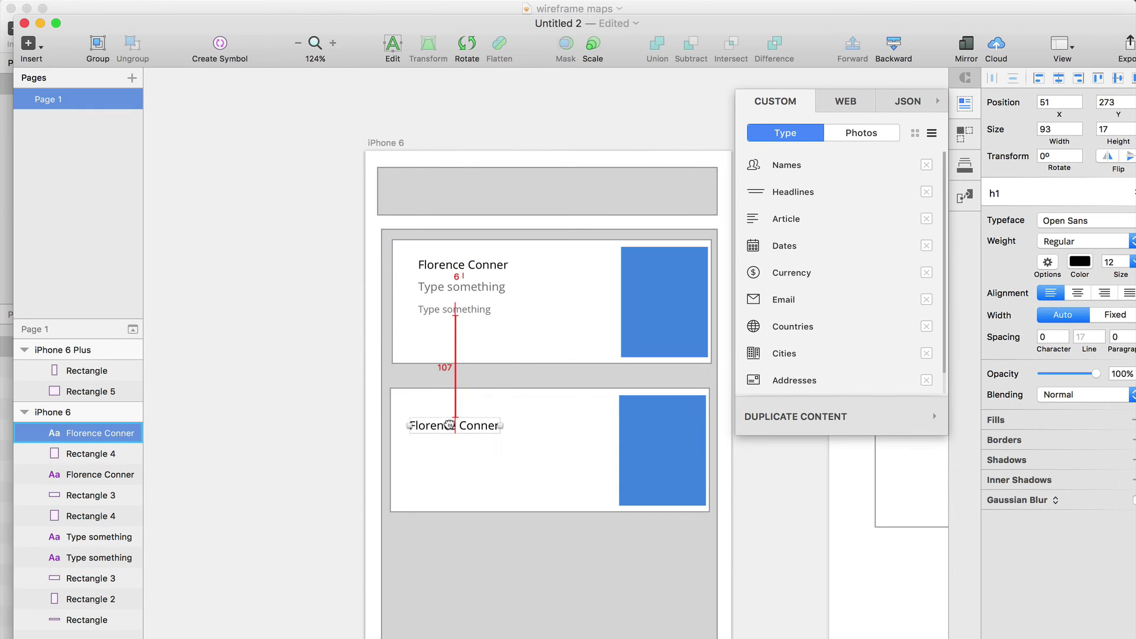
mouse_move(786, 165)
click(835, 196)
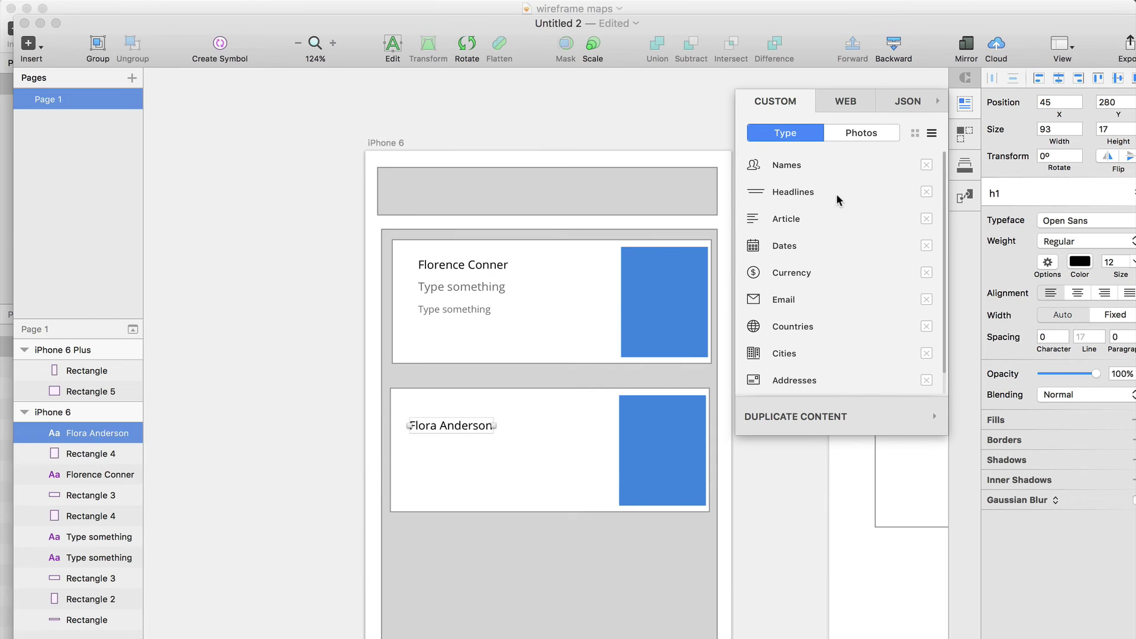
click(496, 473)
click(469, 426)
drag(469, 426, 468, 417)
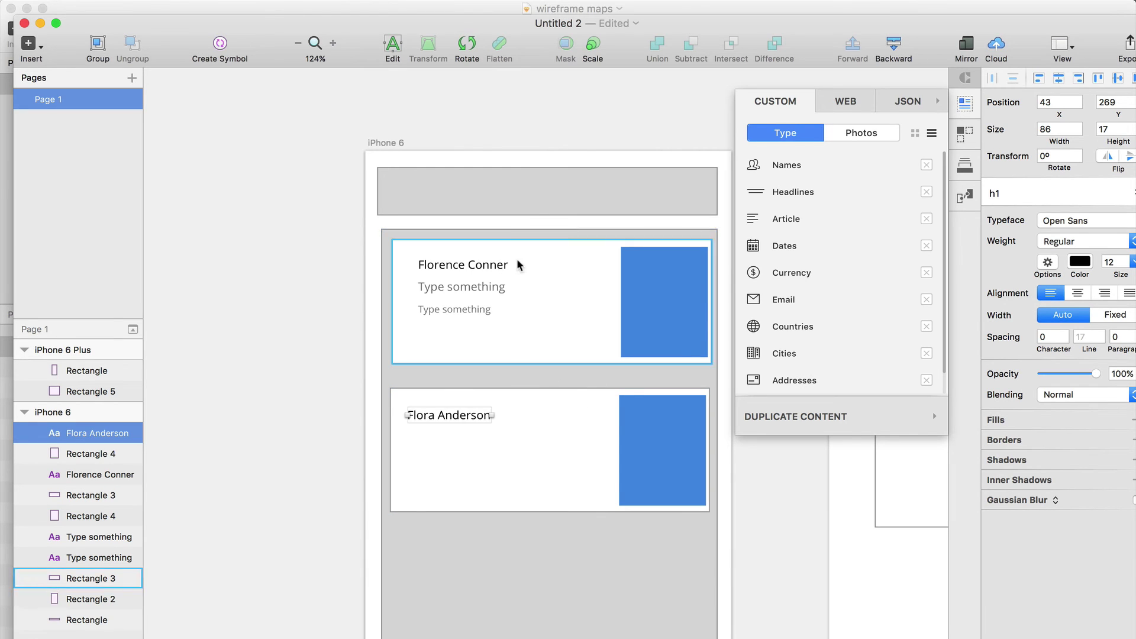
click(456, 202)
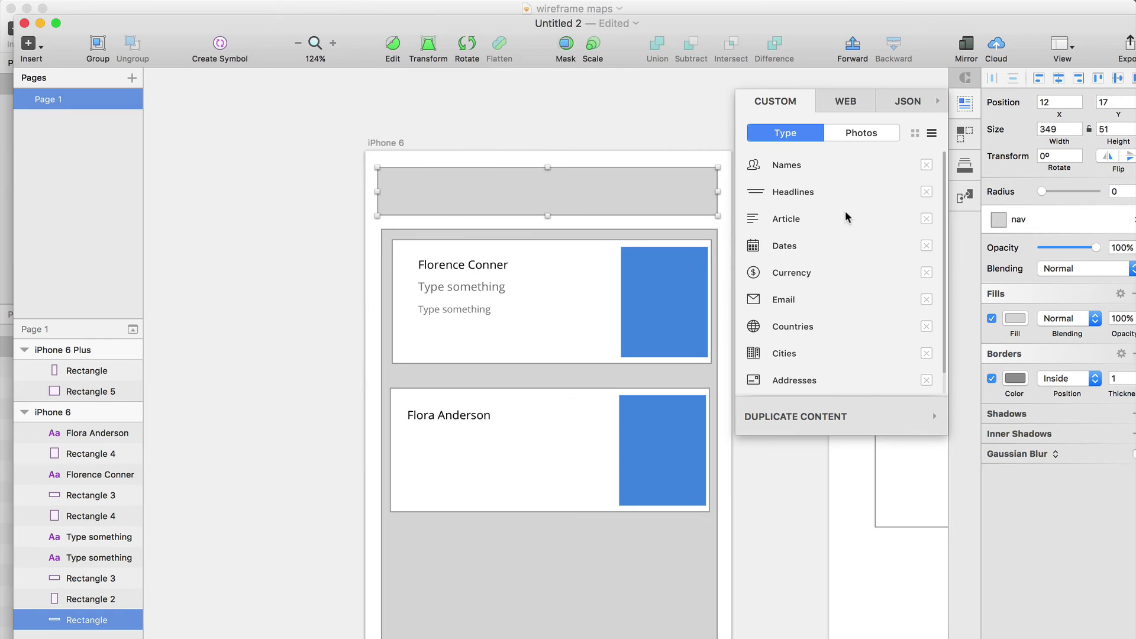
scroll(840, 223, down, 1)
scroll(796, 290, up, 1)
click(847, 102)
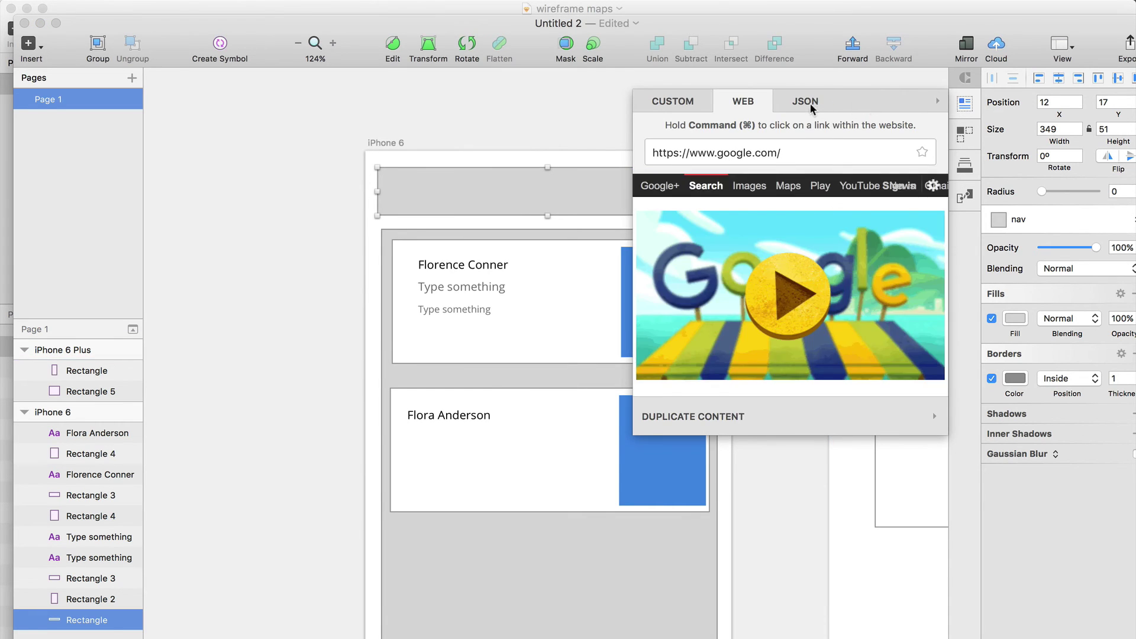
click(808, 102)
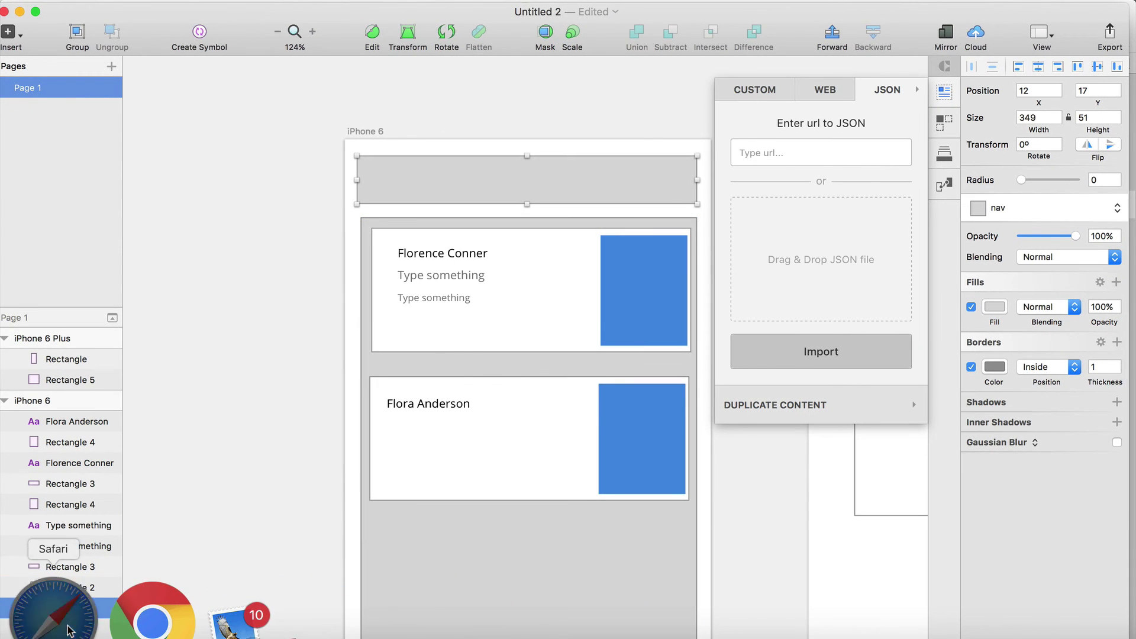
Step: Search 'csv to json' in Safari and open the CSVJSON converter result
click(67, 630)
key(super+l)
text(cs)
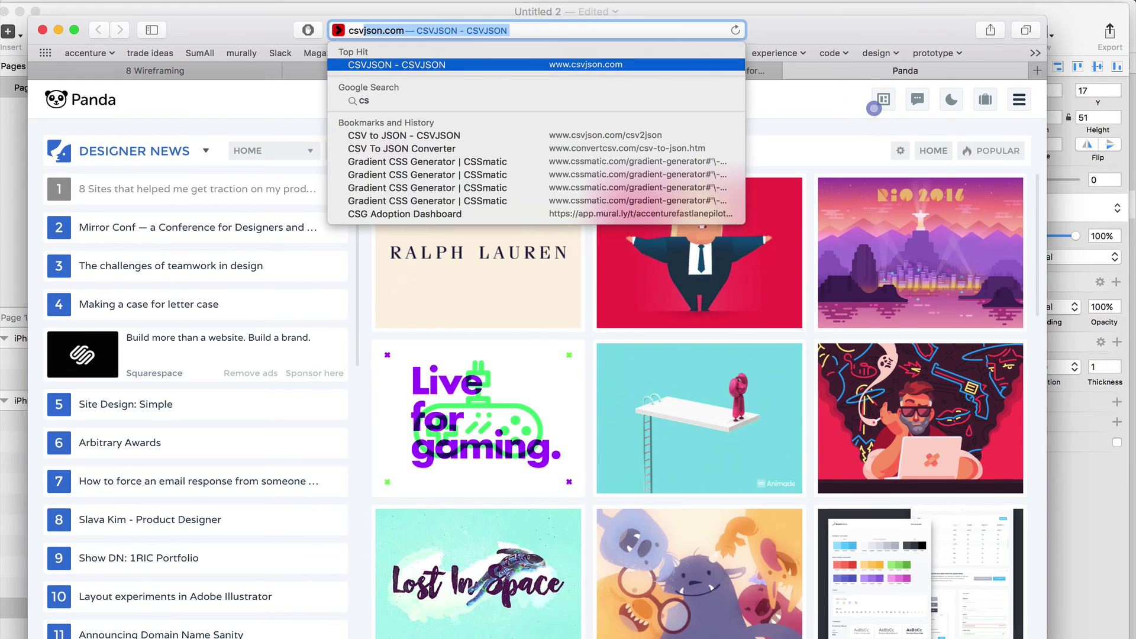
text(v to json)
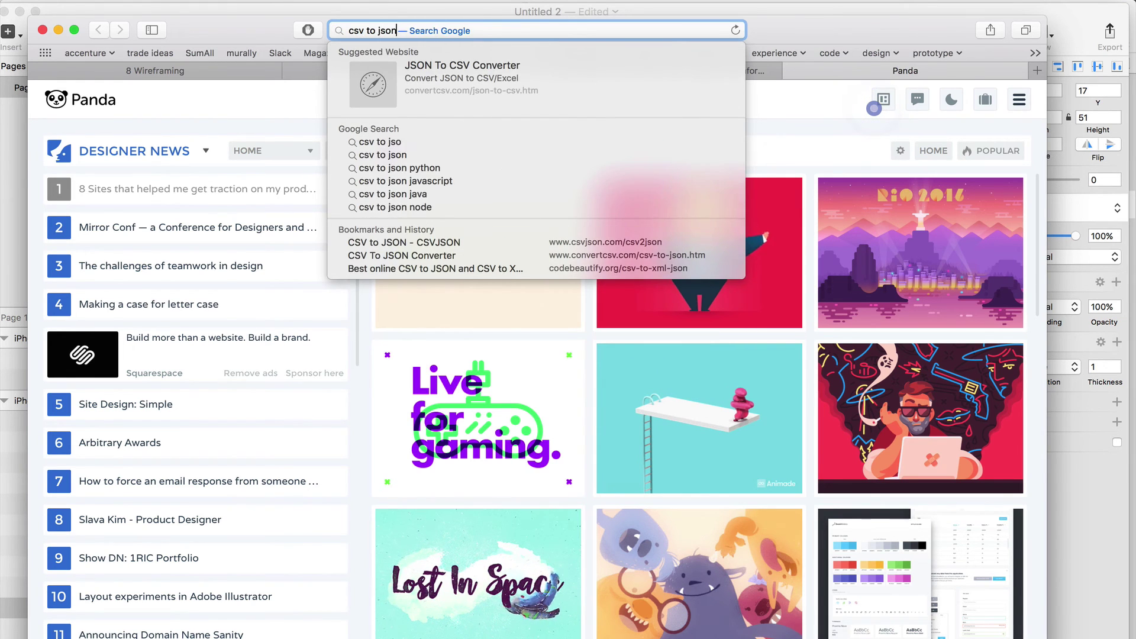
key(Return)
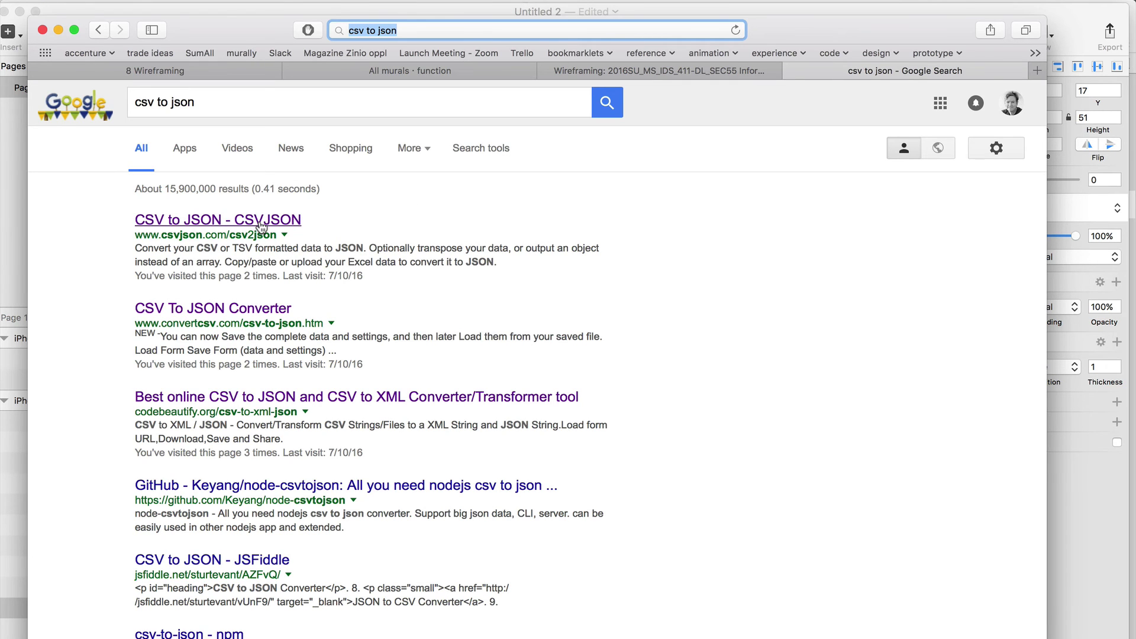
click(261, 225)
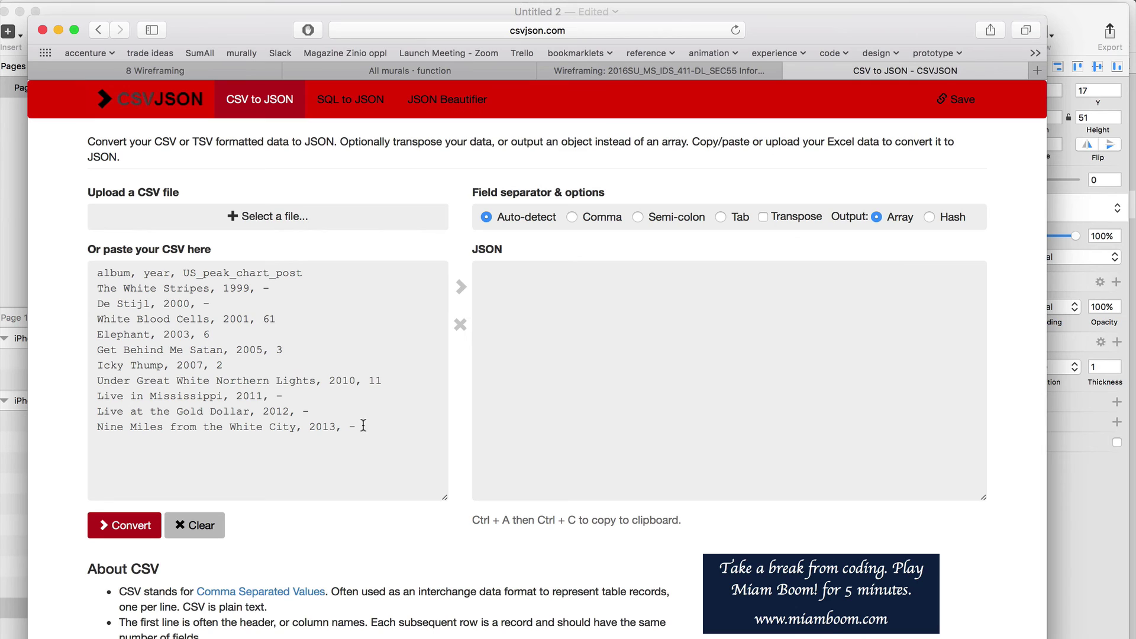
Step: Convert the sample album CSV to a JSON array, review the output, and switch back to Sketch
drag(342, 426, 84, 274)
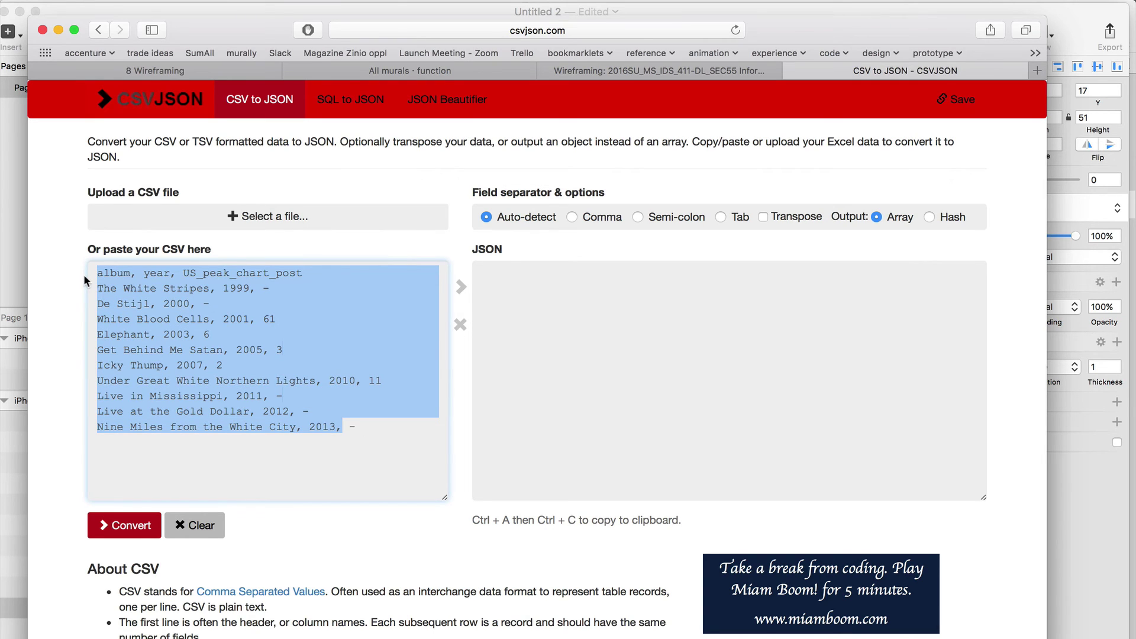
click(129, 533)
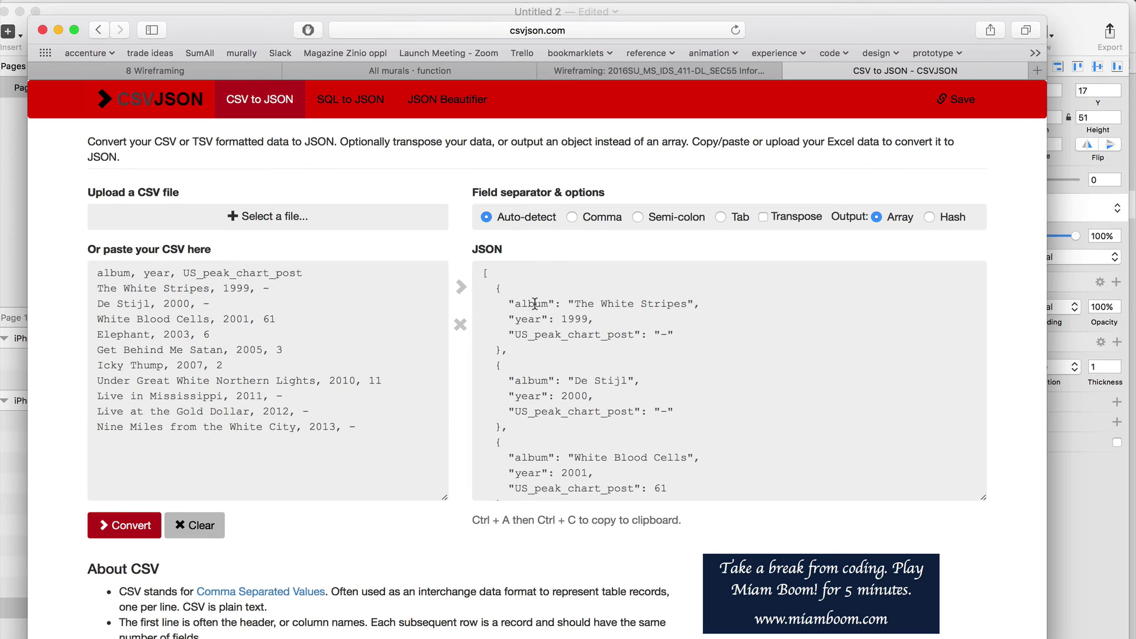
click(535, 303)
scroll(550, 355, down, 10)
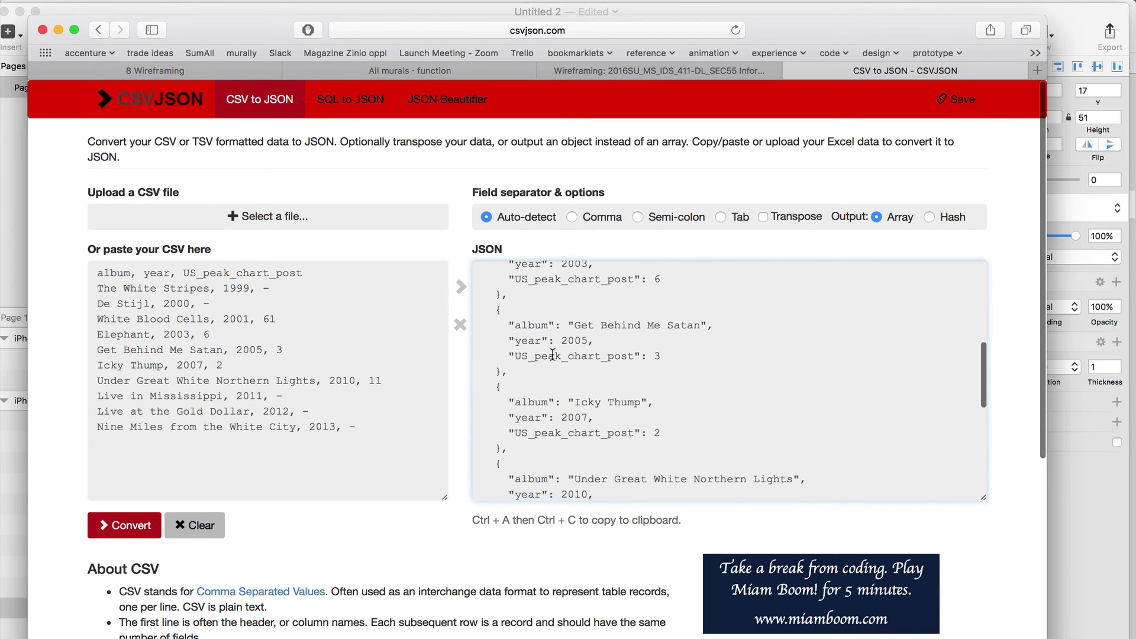
click(537, 338)
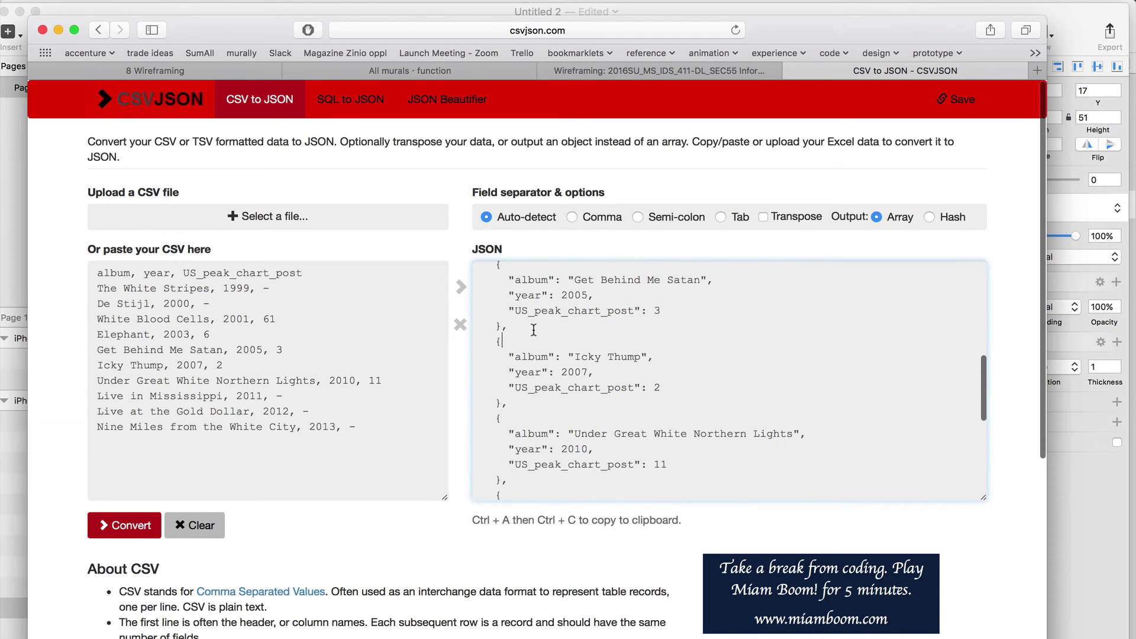
scroll(535, 335, down, 5)
scroll(534, 330, down, 10)
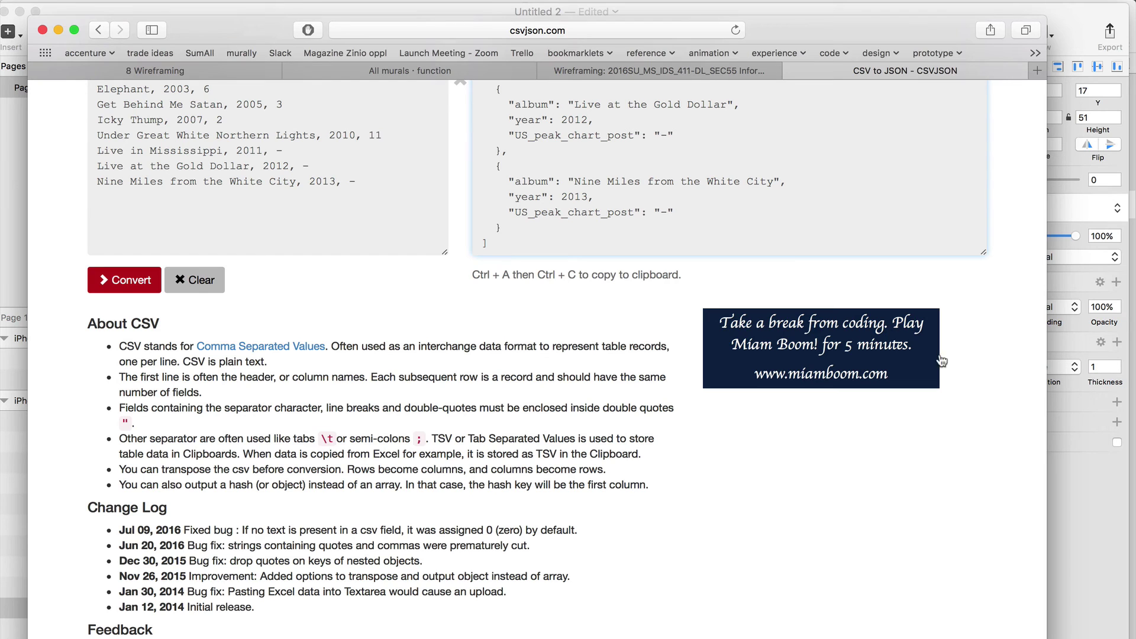
drag(882, 38, 793, 36)
key(super+Tab)
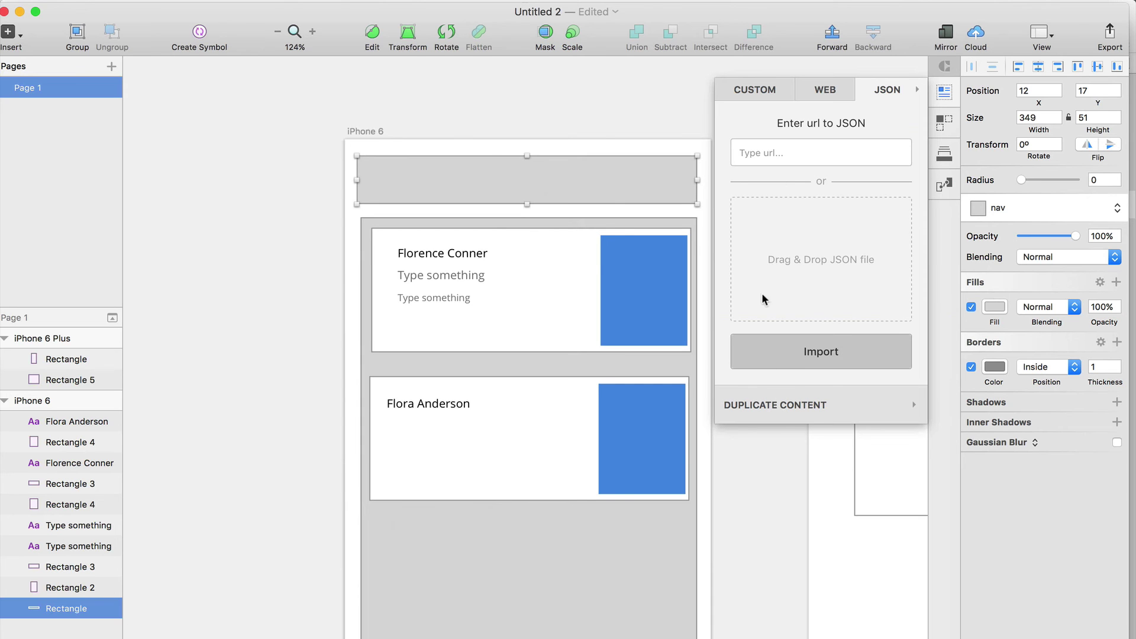
Step: Move the Sketch window and a covering window aside so Safari's CSVJSON page is in front
drag(639, 13, 700, 12)
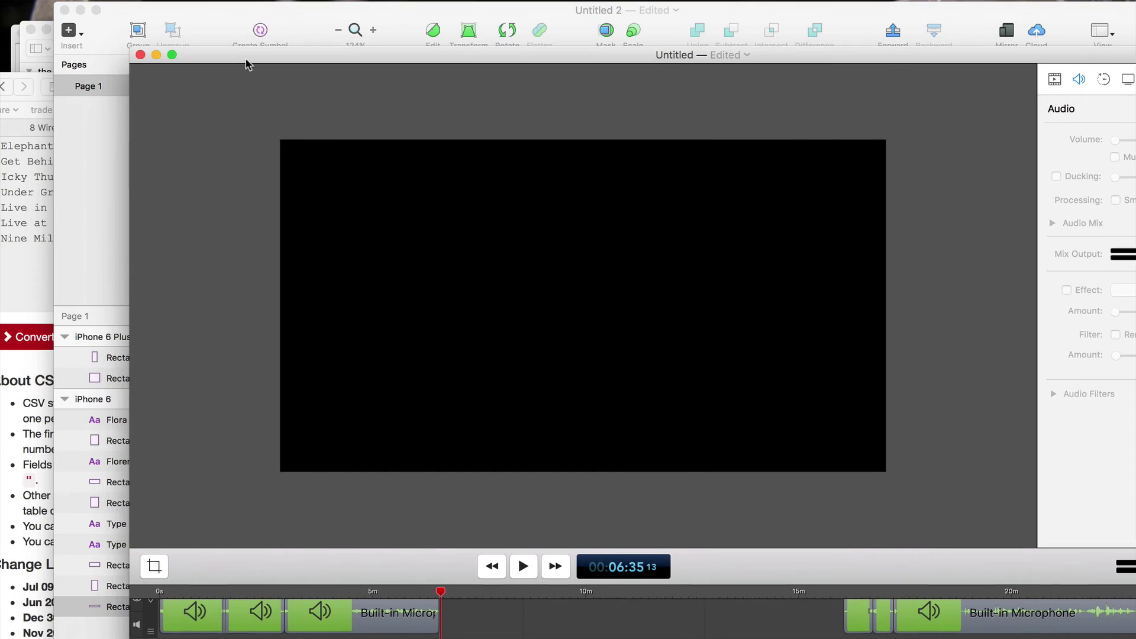
drag(106, 12, 249, 61)
drag(25, 130, 98, 89)
Step: Go back to the search results and open ConvertCSV's CSV To JSON Converter site
click(836, 86)
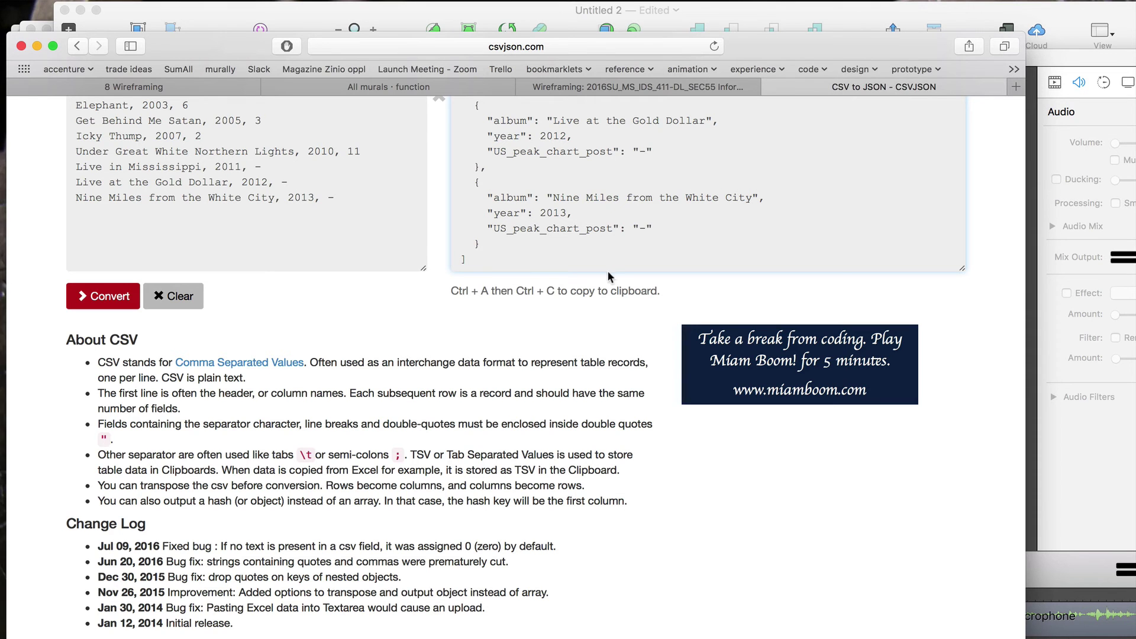
scroll(513, 258, up, 10)
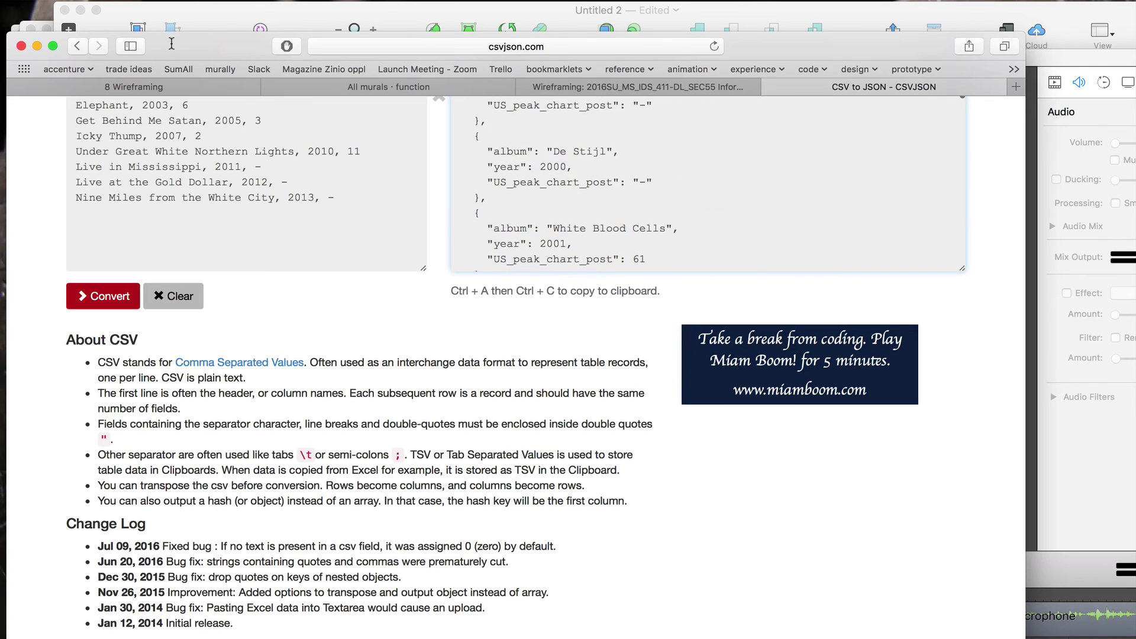
click(77, 45)
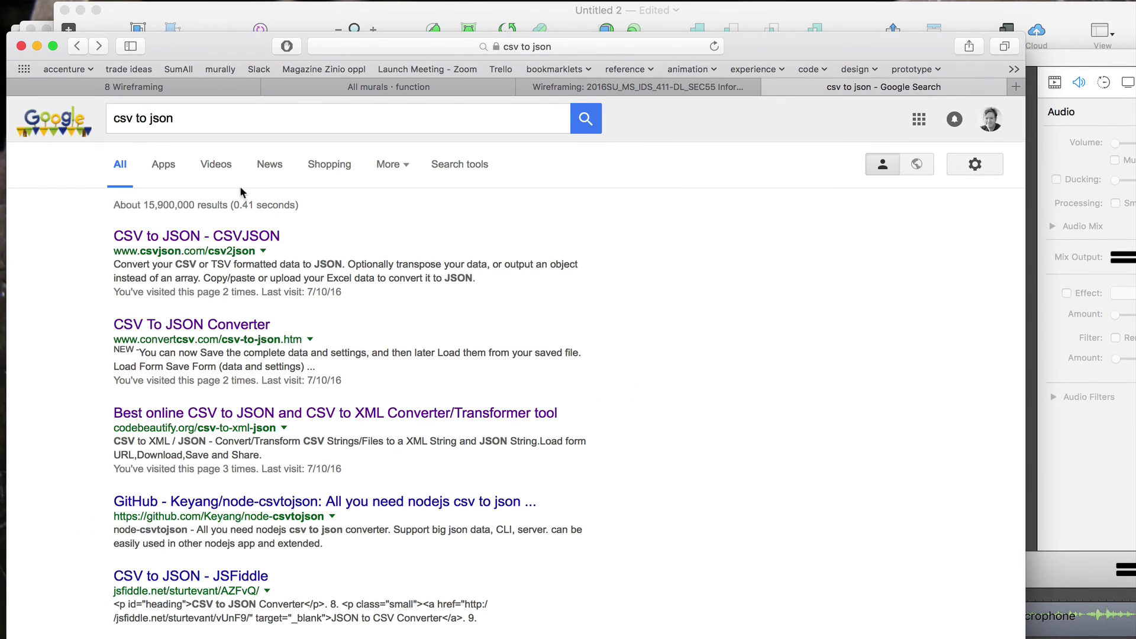
click(216, 326)
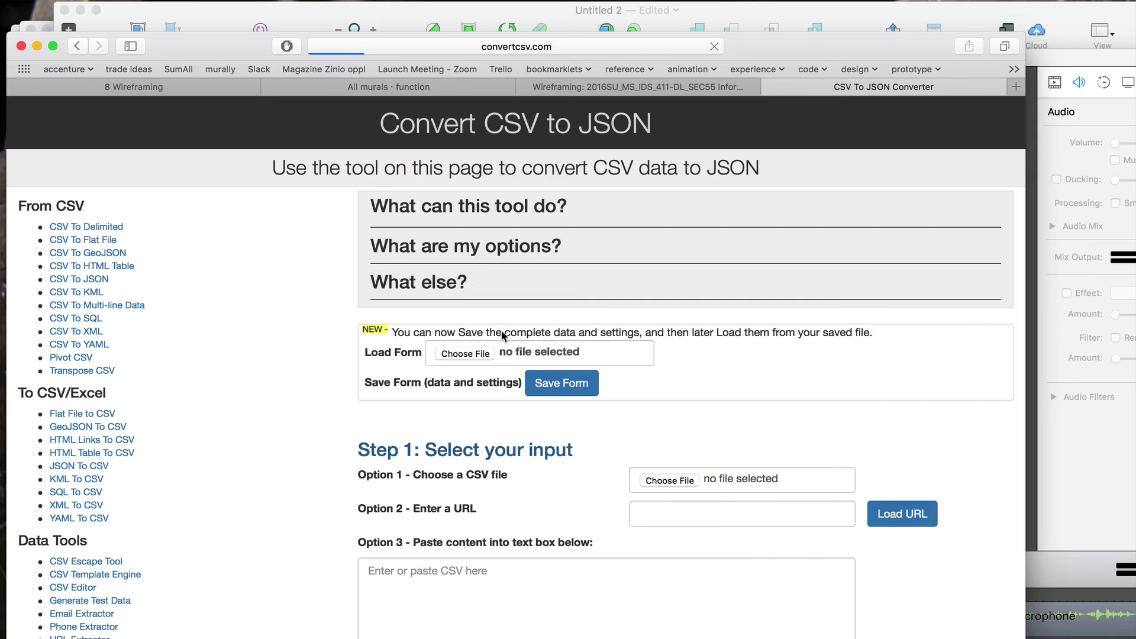
scroll(577, 416, down, 20)
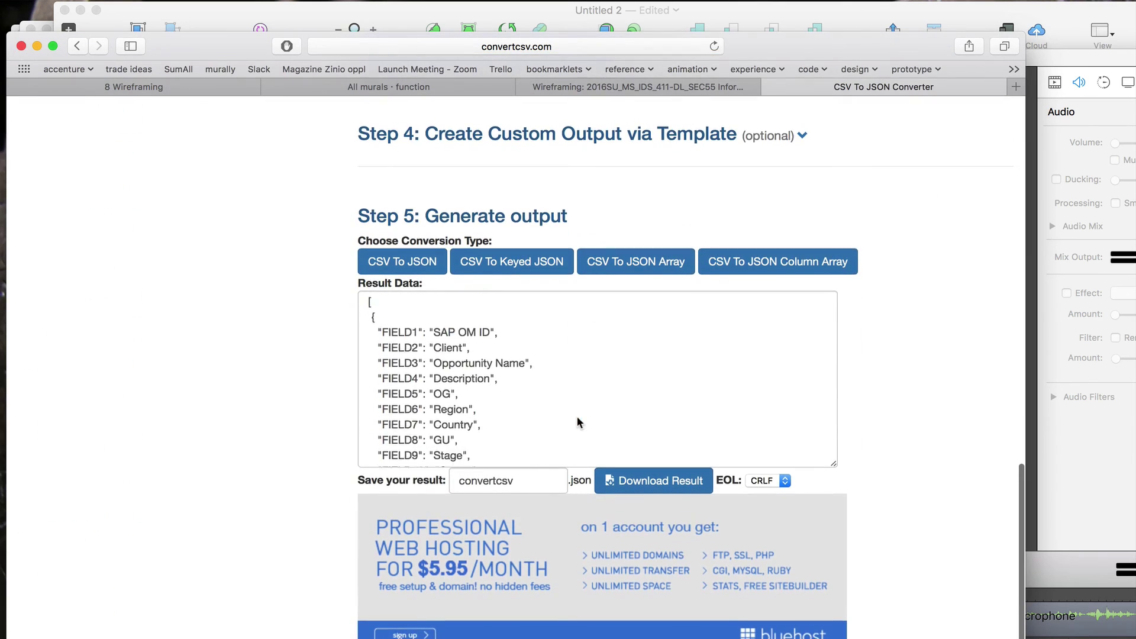
scroll(576, 417, down, 5)
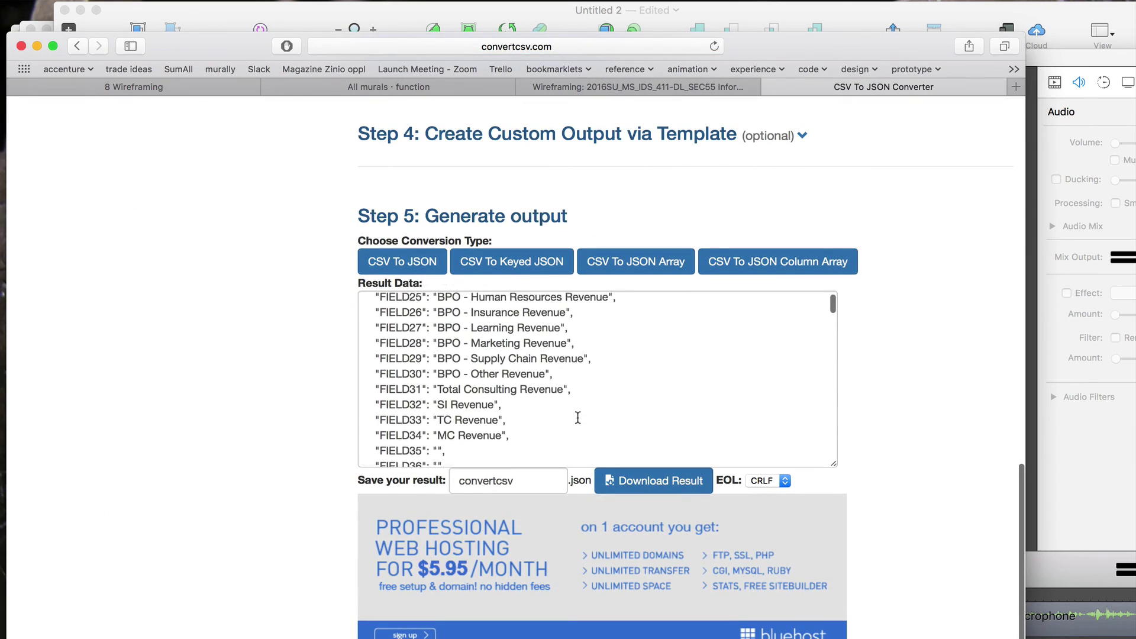
scroll(577, 417, down, 5)
Step: Open the generated JSON result in its own page and save it as mydata.json
click(637, 486)
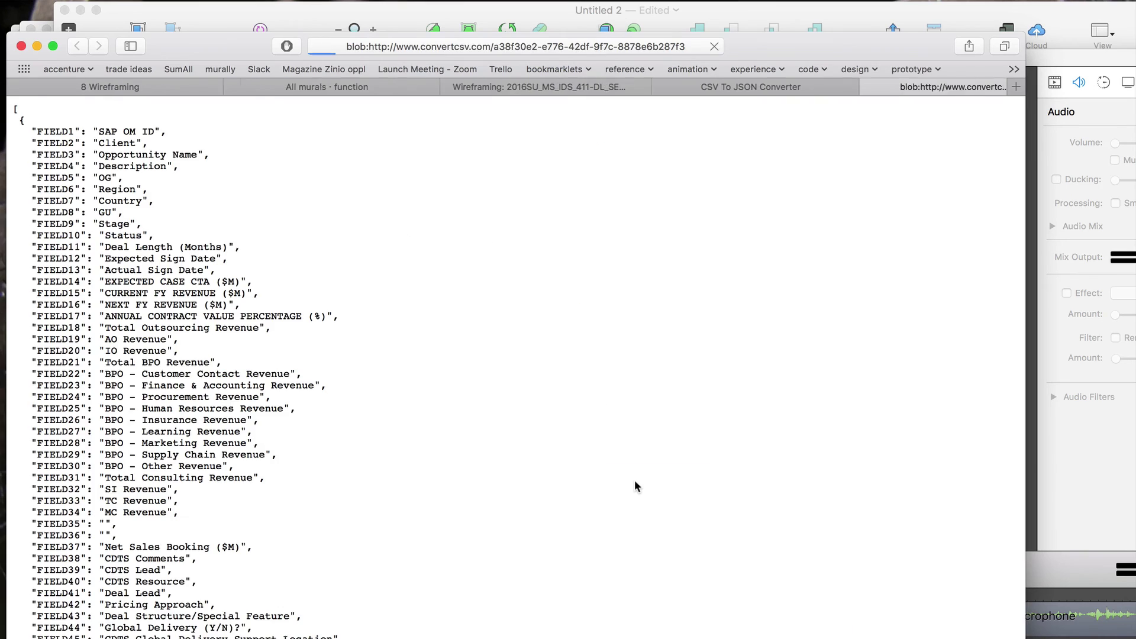
scroll(256, 394, down, 10)
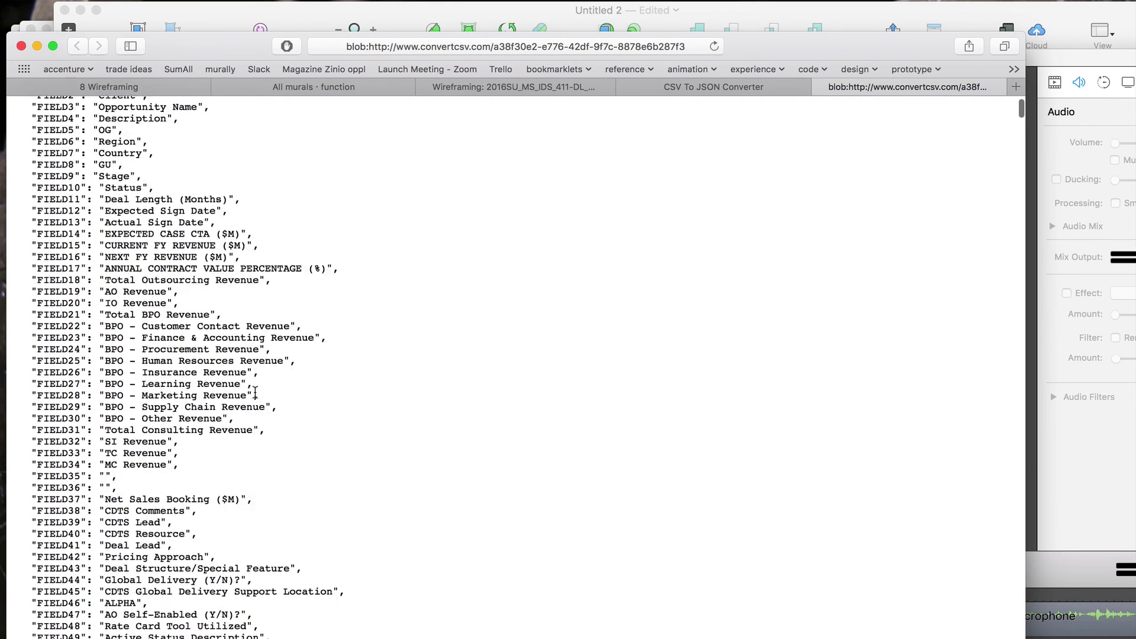
scroll(255, 397, down, 20)
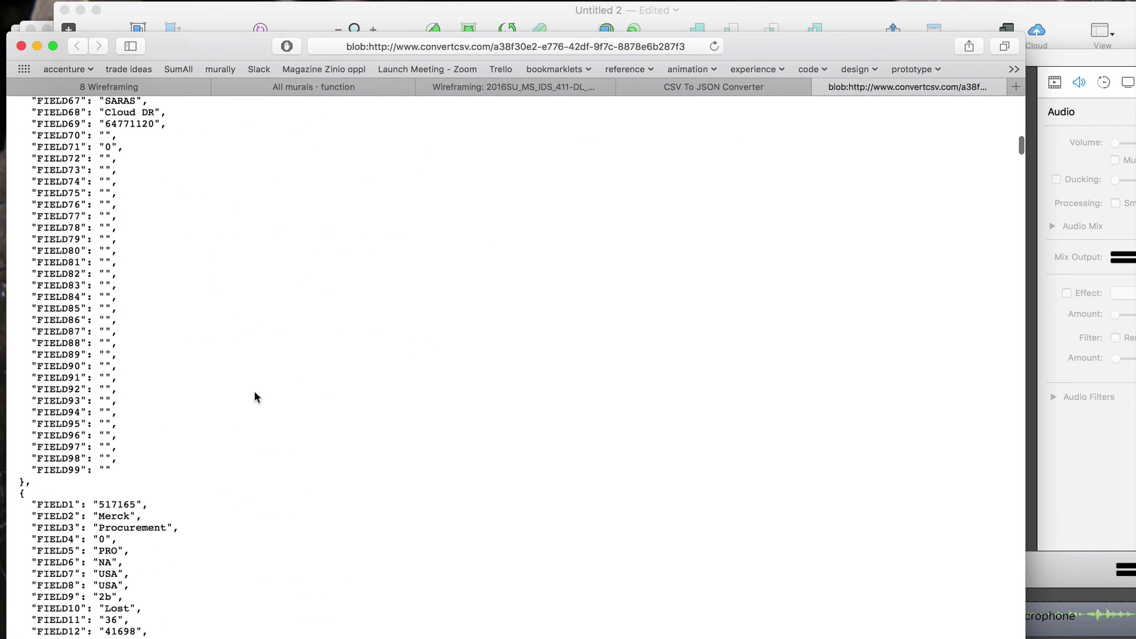
key(super+s)
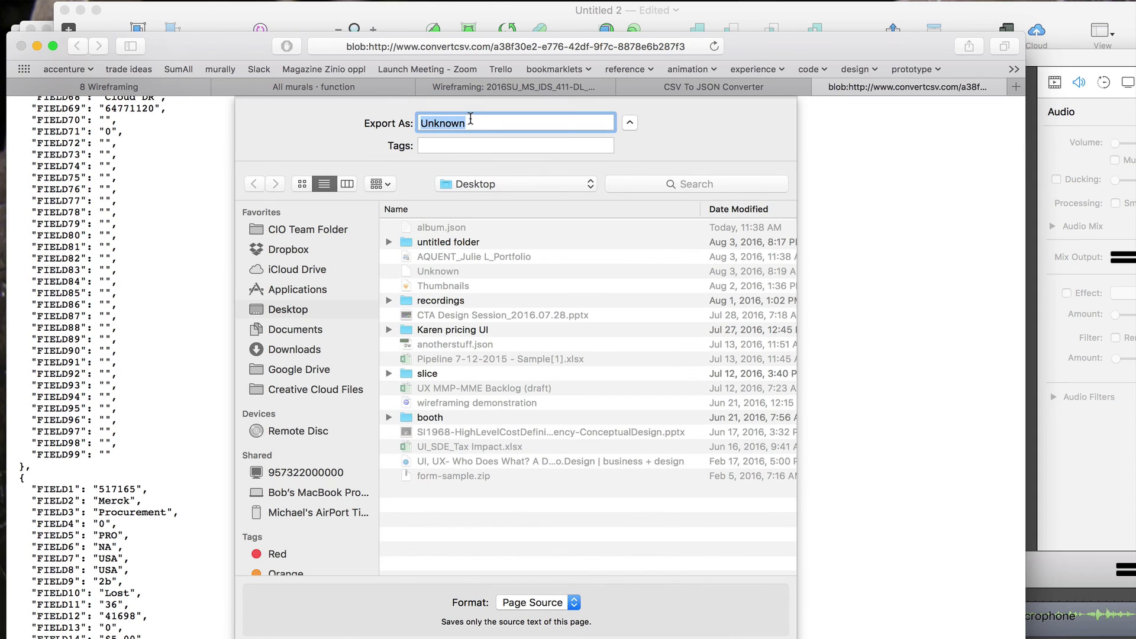
text(mydata.json)
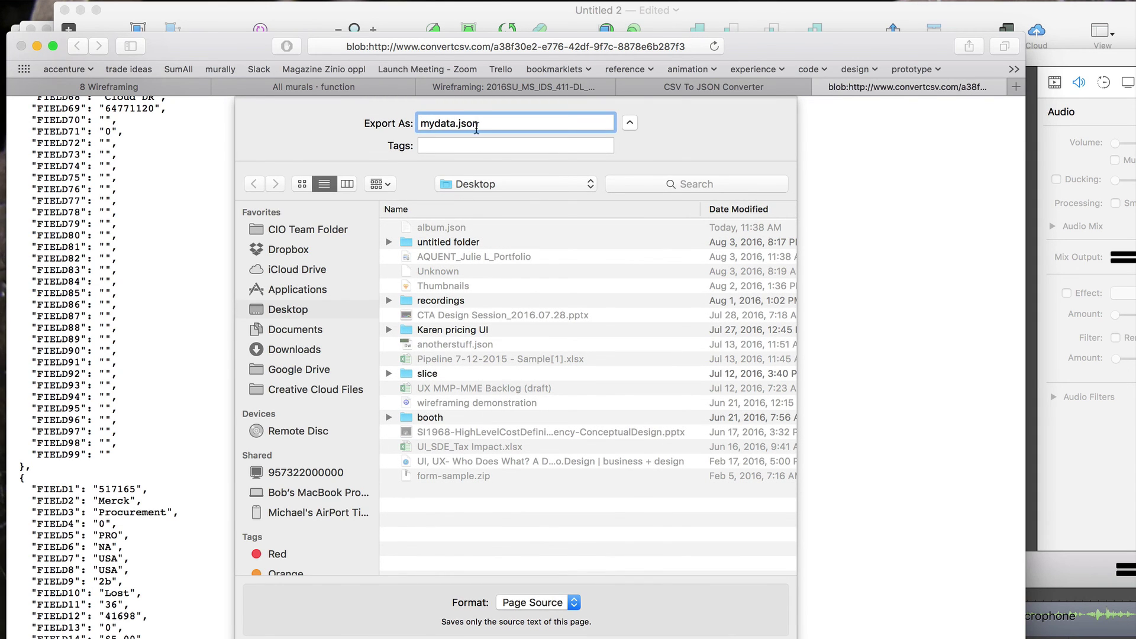
key(Return)
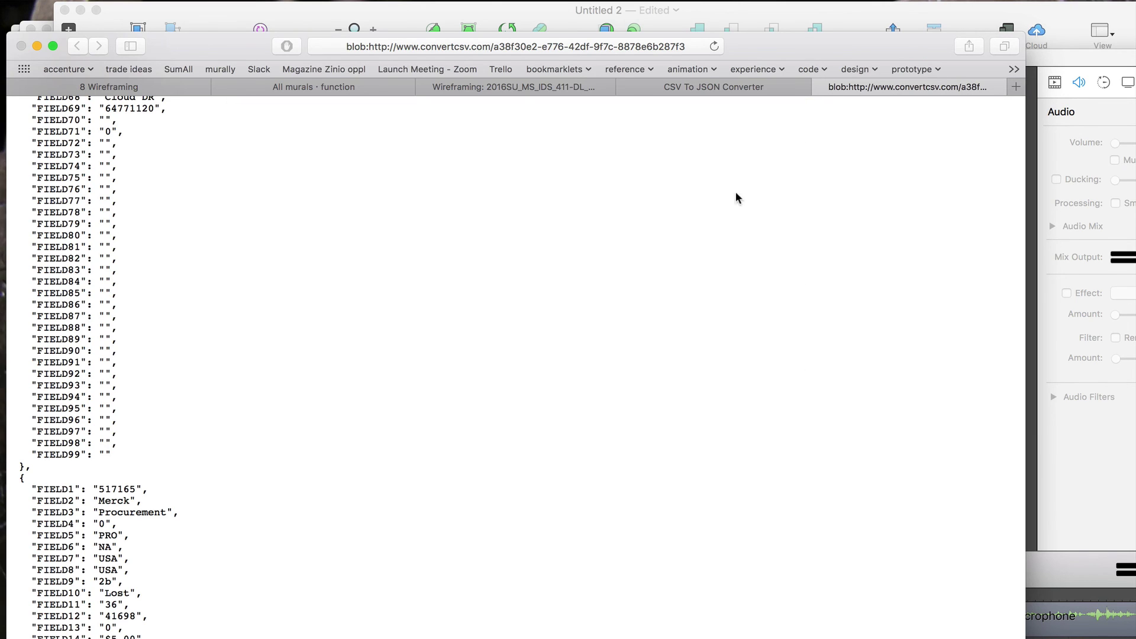
Step: Close the JSON result and CSV To JSON Converter tabs and bring Sketch back to front
click(822, 86)
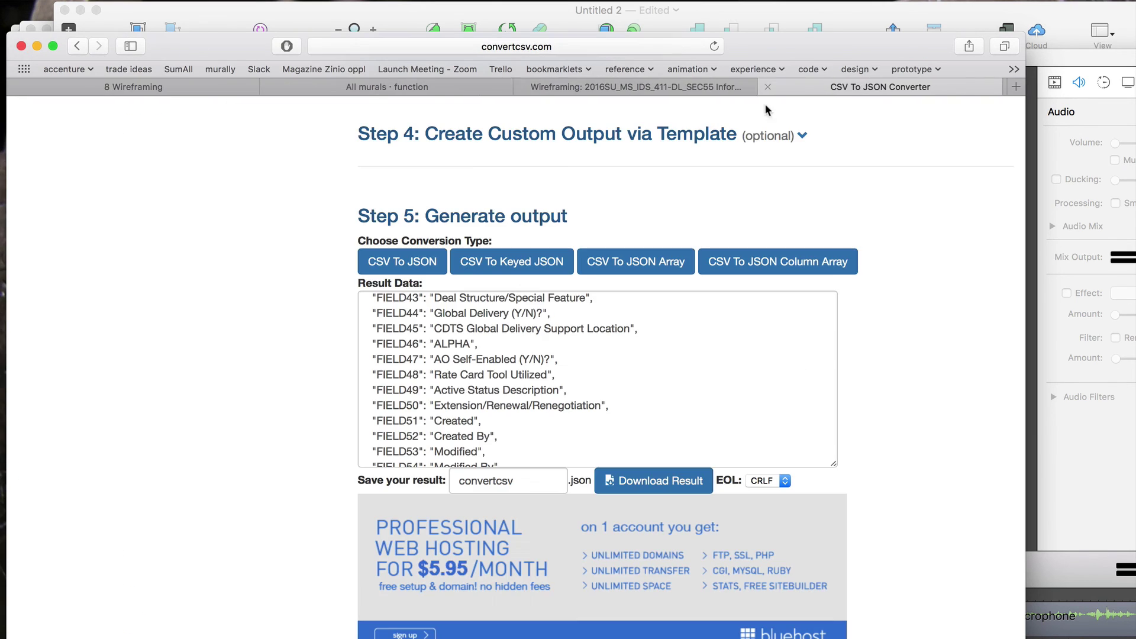
click(768, 82)
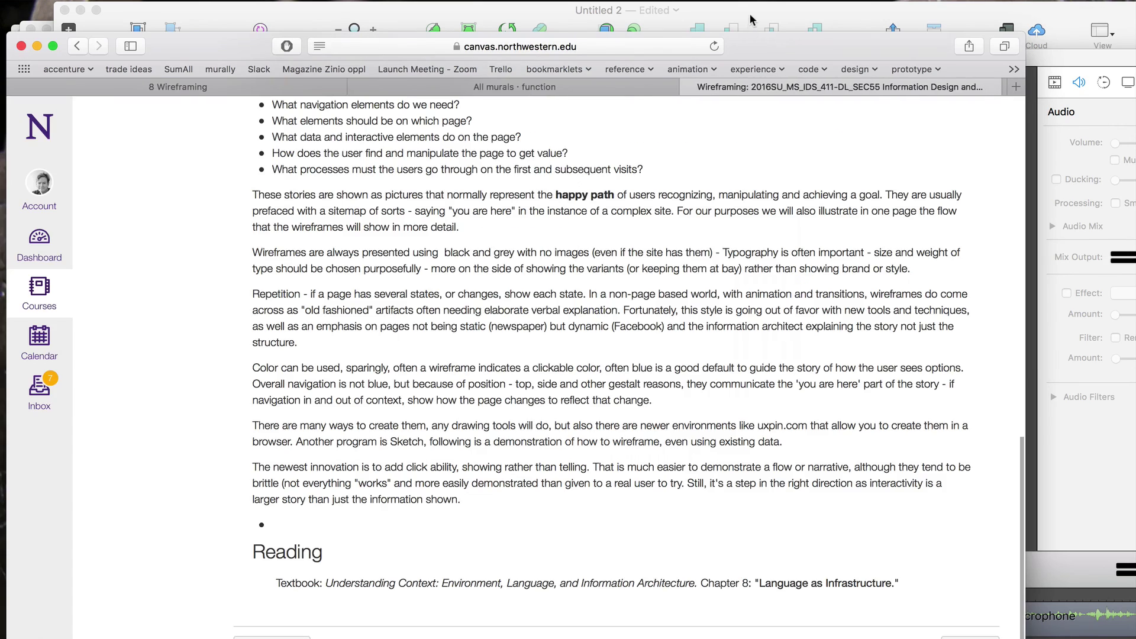
click(747, 10)
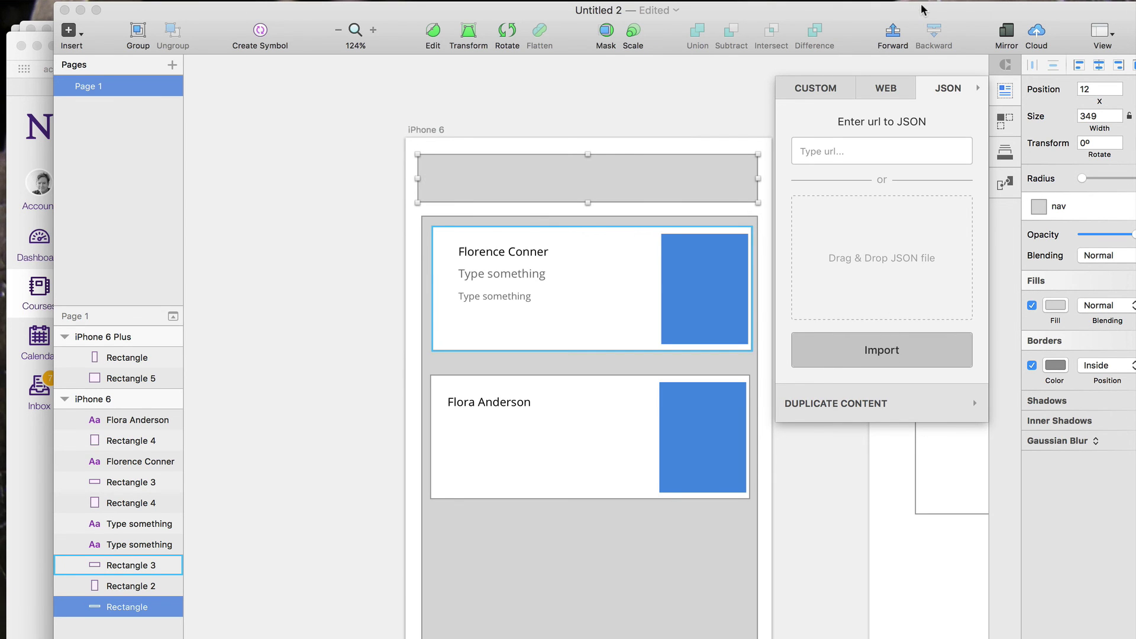
Step: Import album.json into Craft's JSON data panel and expand record 1 to show its fields
drag(921, 10, 849, 22)
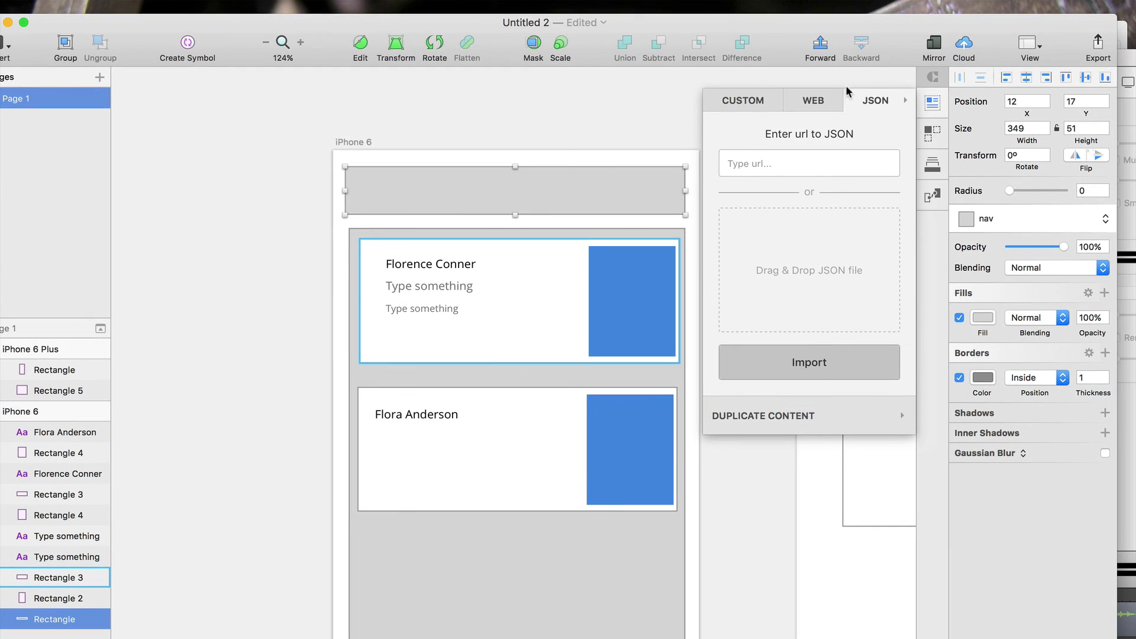
click(782, 358)
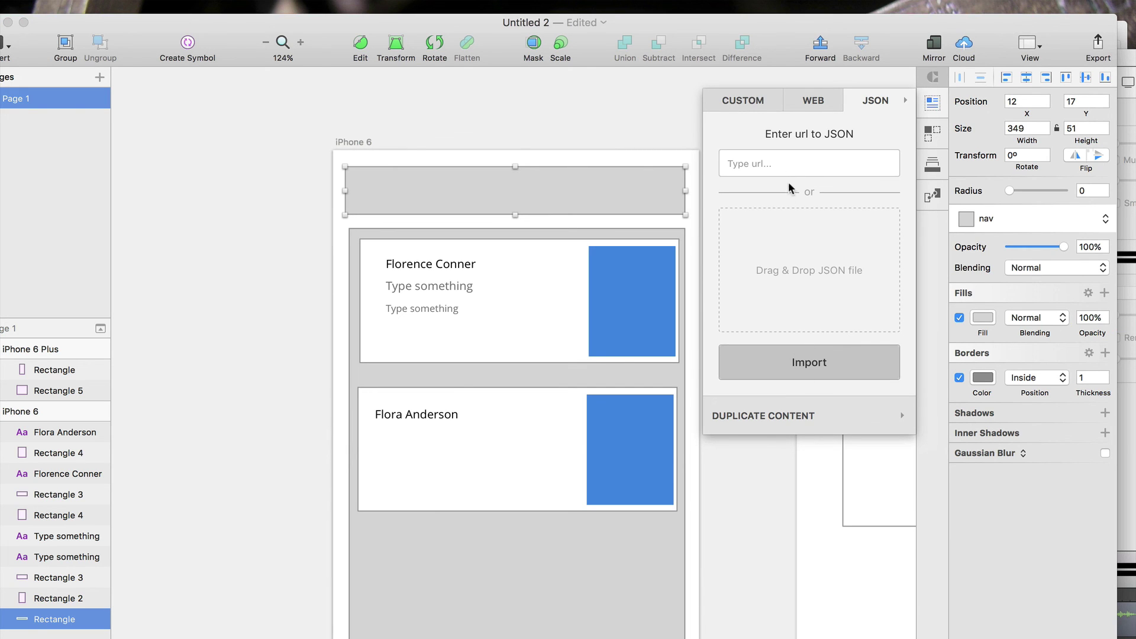
click(799, 367)
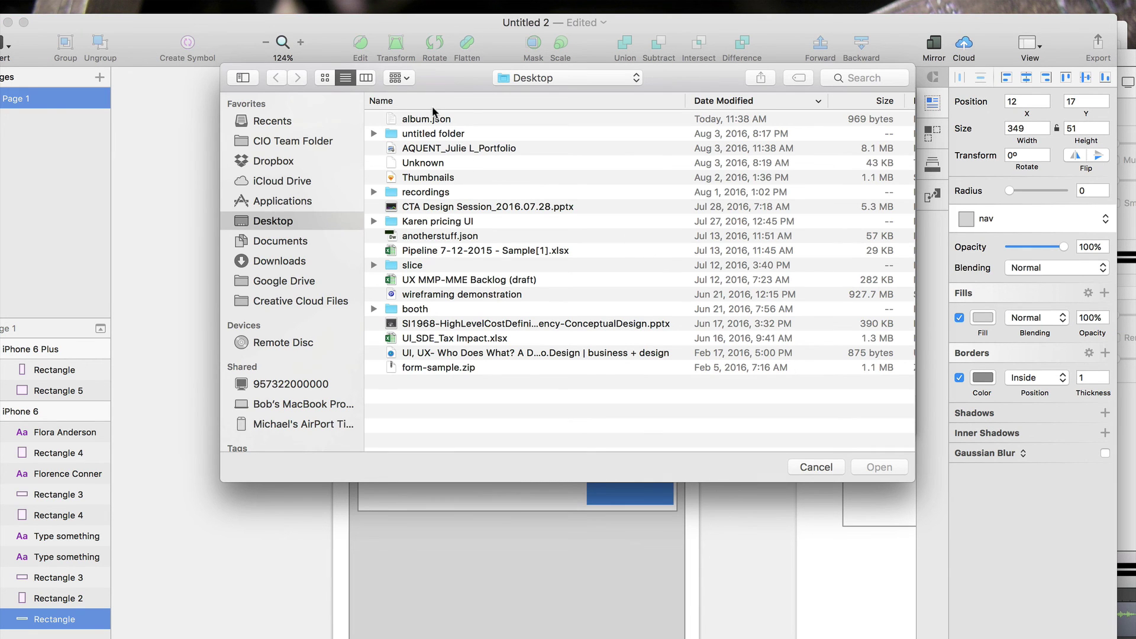
click(418, 119)
click(879, 466)
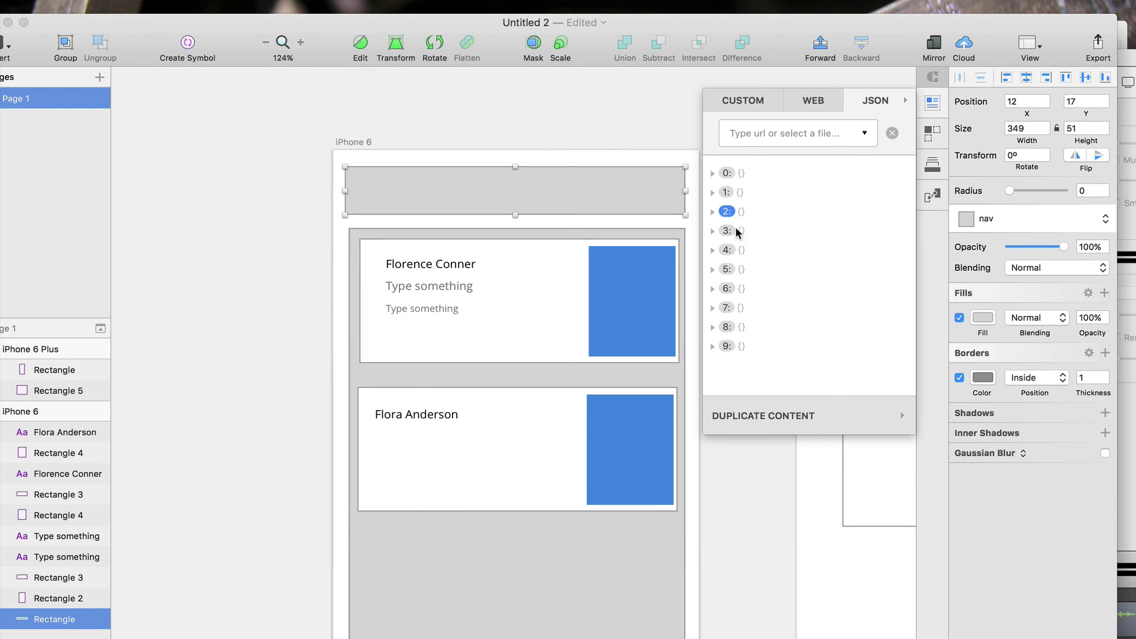
click(713, 192)
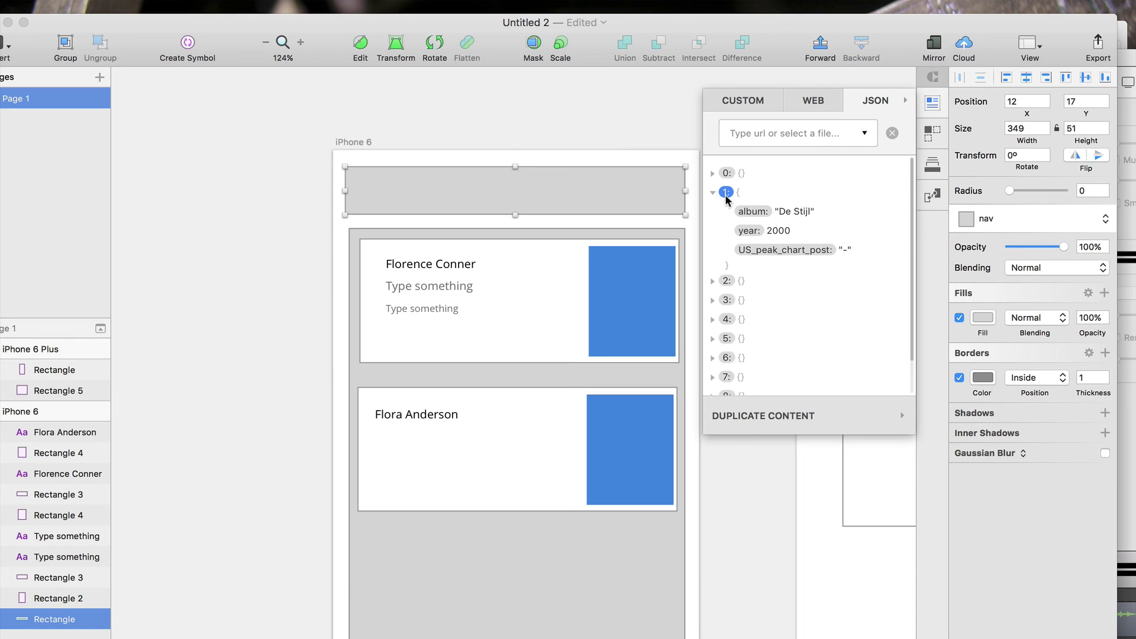
Step: Fill the first card's title, second and third lines with the album, year and US_peak_chart_post fields
click(448, 265)
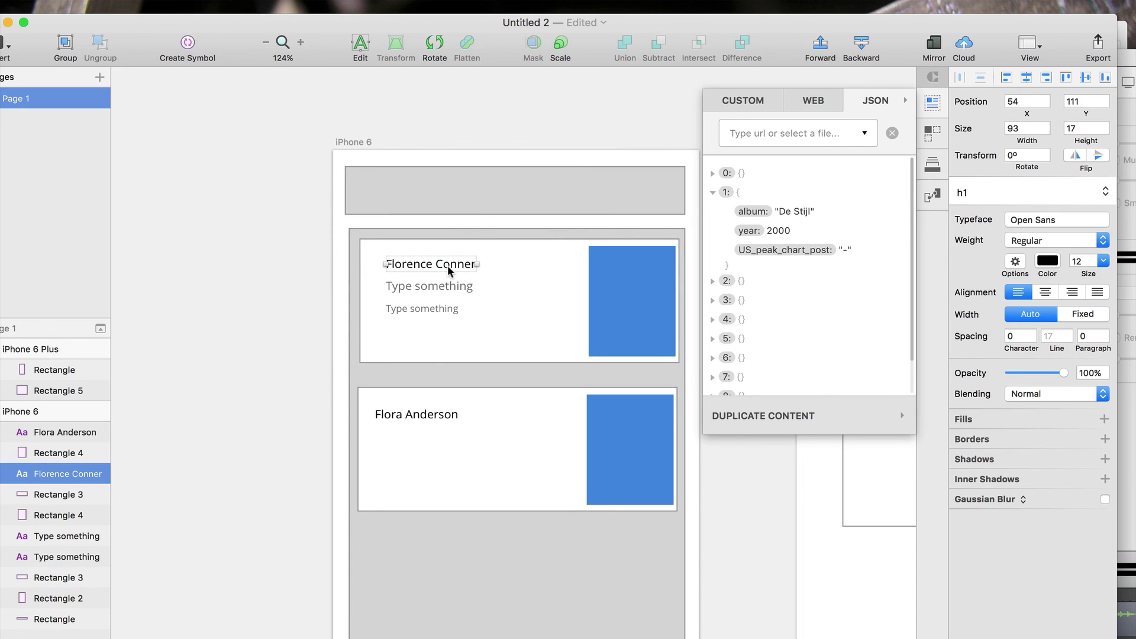
click(755, 210)
click(454, 283)
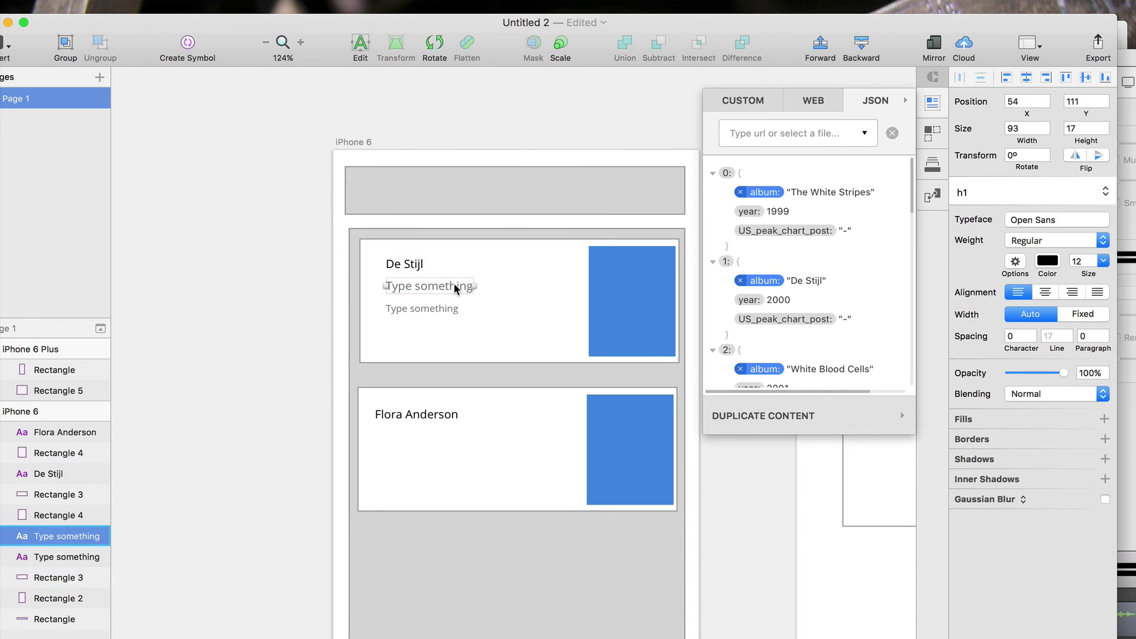
click(751, 211)
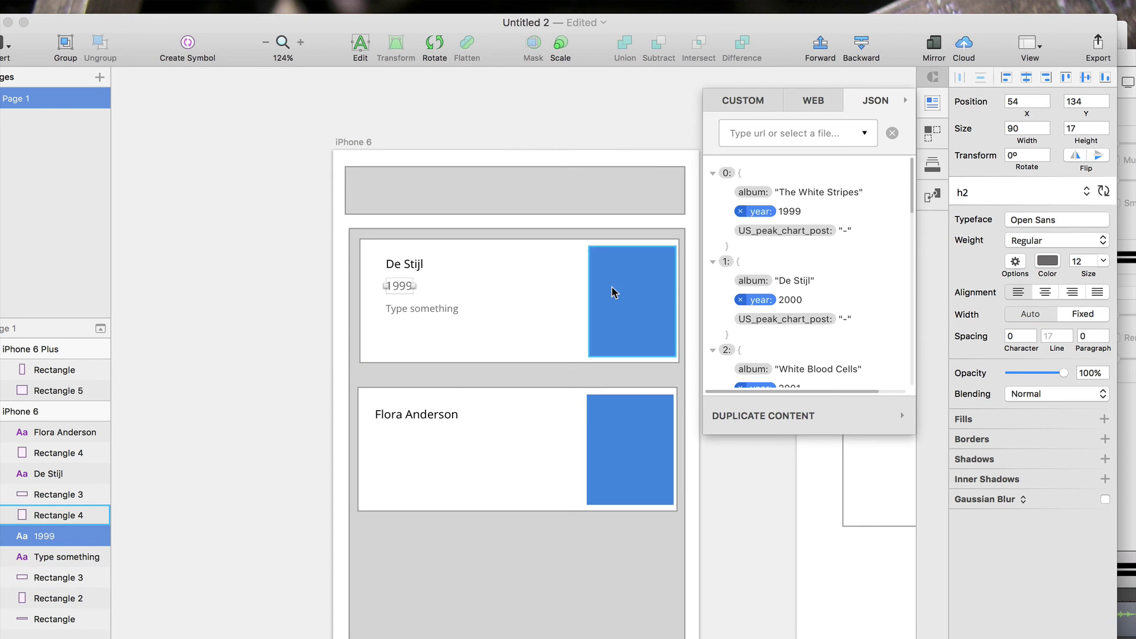
click(431, 310)
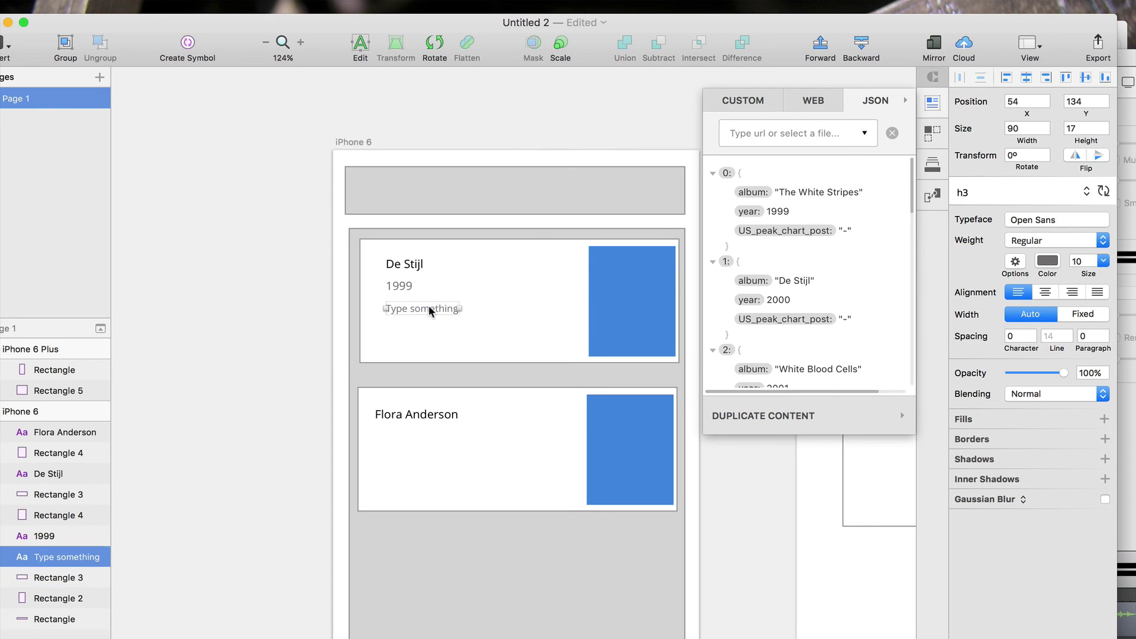
click(757, 230)
Step: Delete the second card's white background, Flora Anderson text and blue image block
click(447, 414)
click(492, 432)
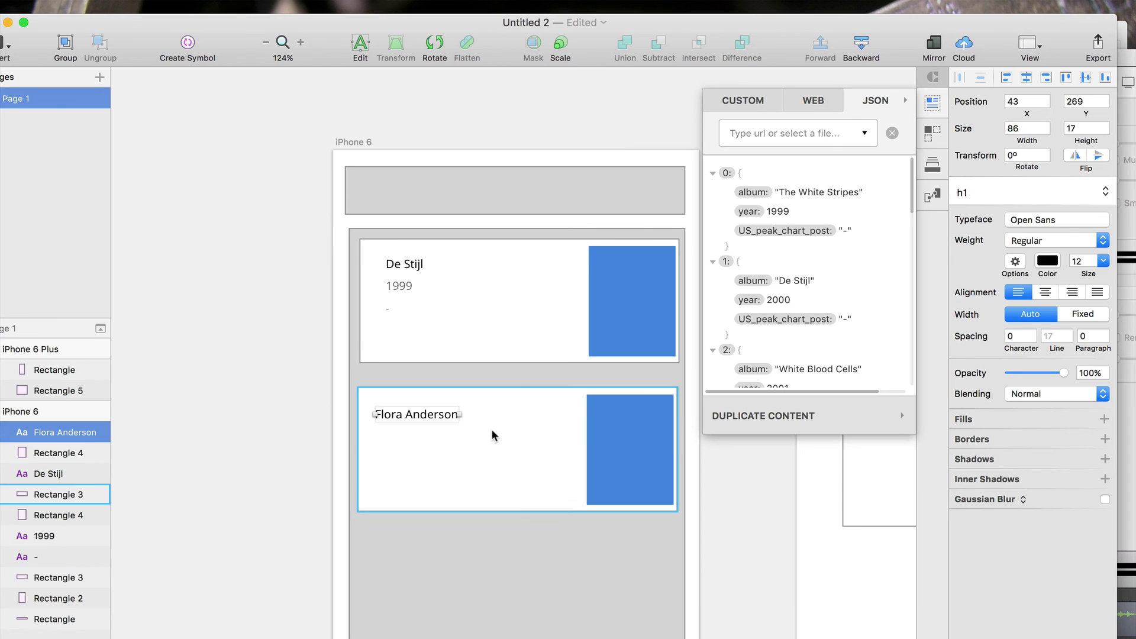
key(BackSpace)
click(418, 418)
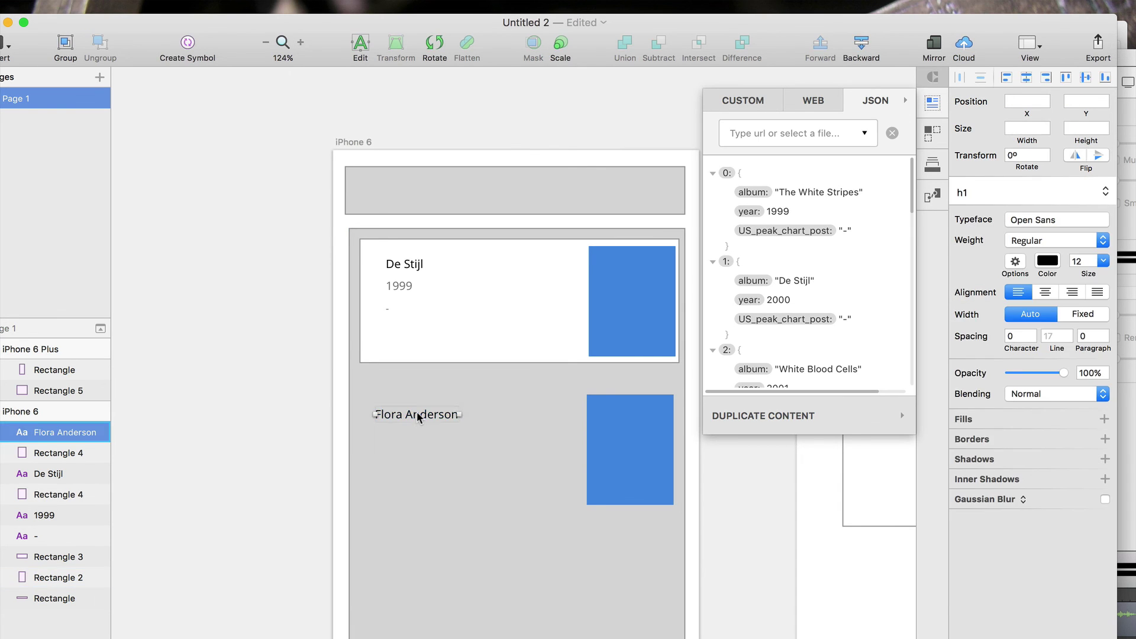
key(BackSpace)
click(609, 466)
key(BackSpace)
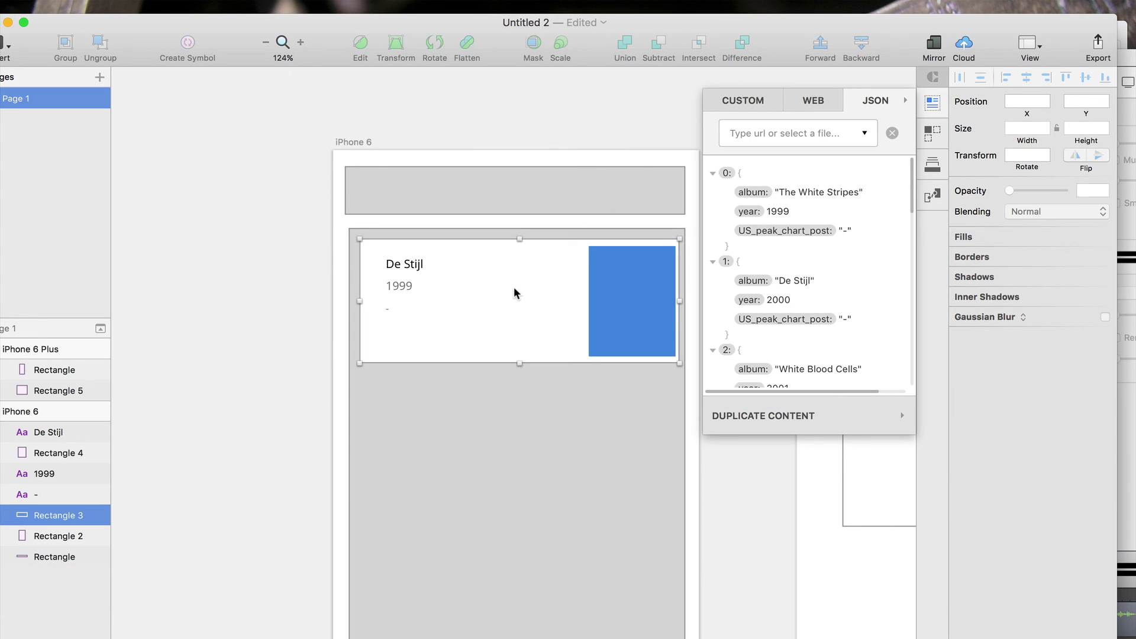
Step: Select all layers of the first card: background, blue block and the three text lines
click(518, 292)
click(612, 294)
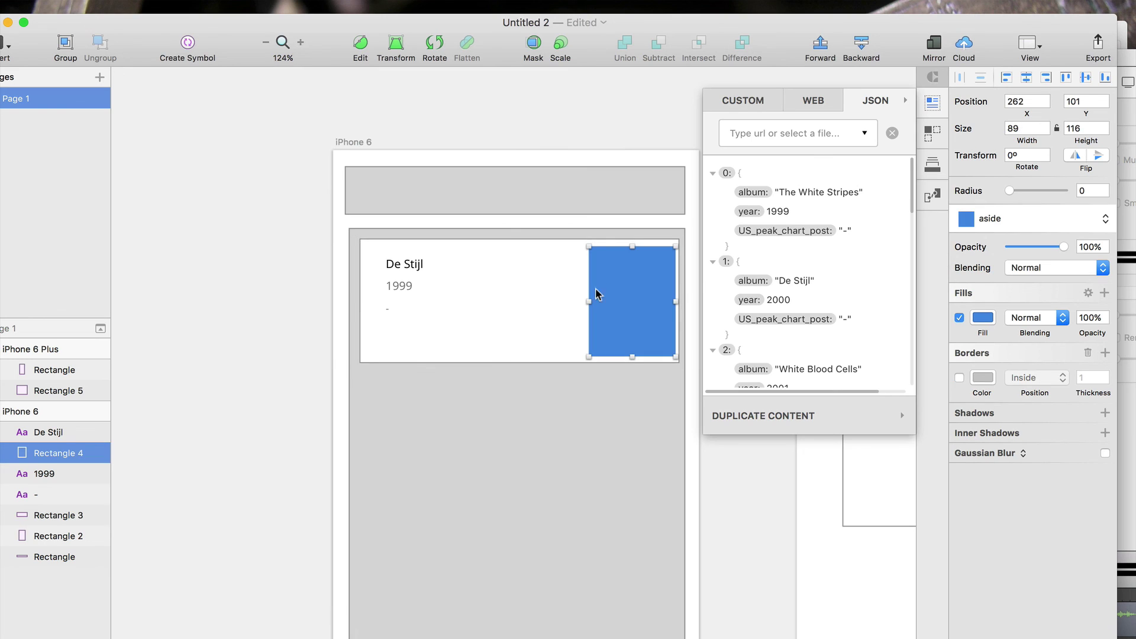
shift+click(407, 264)
shift+click(403, 286)
shift+click(397, 303)
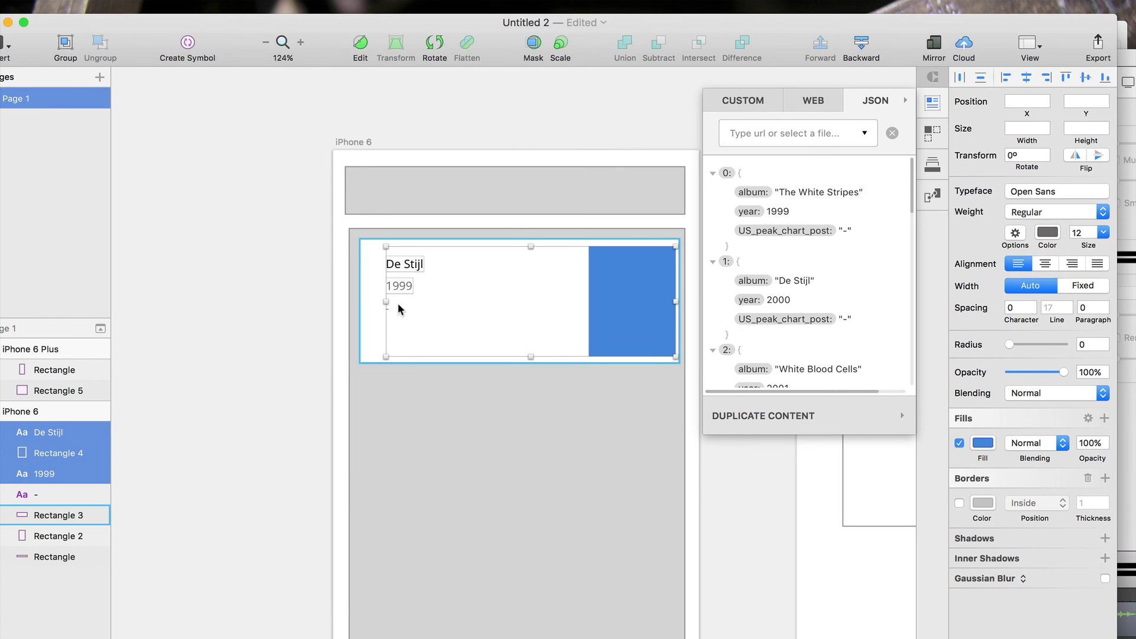
shift+click(388, 307)
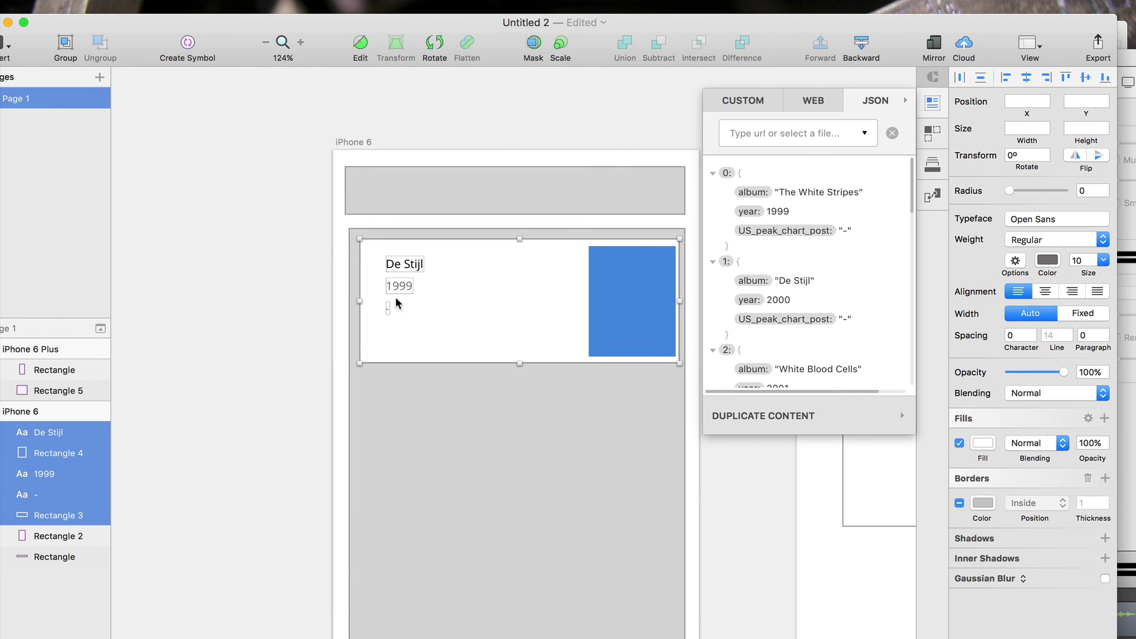
Step: Group the first card's layers and name the group 'record'
key(super+g)
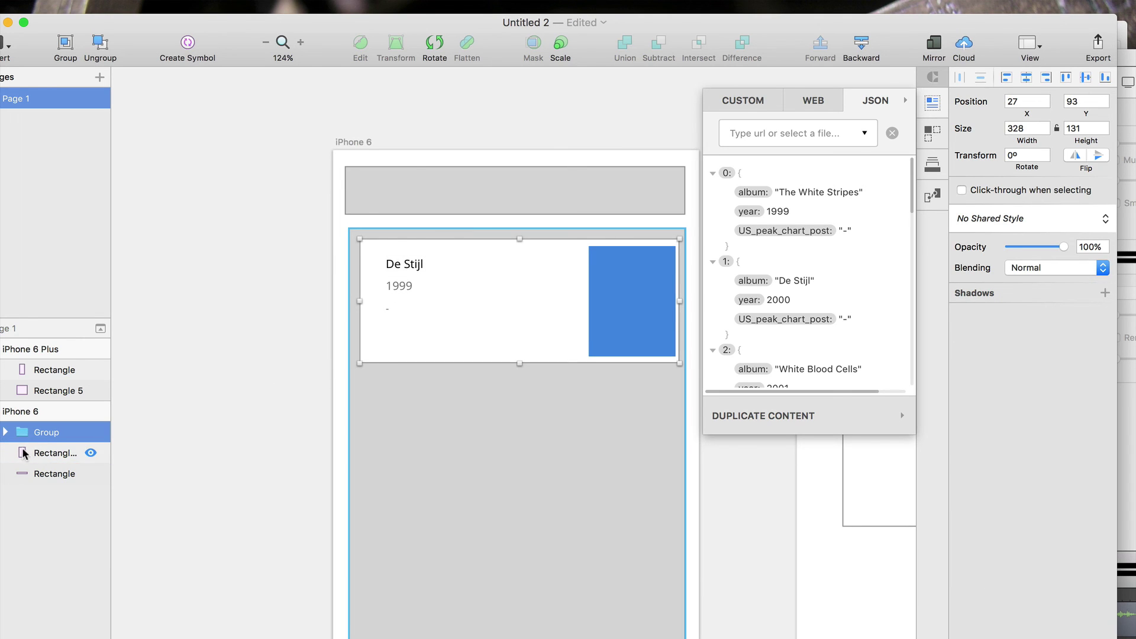
double_click(45, 436)
text(record)
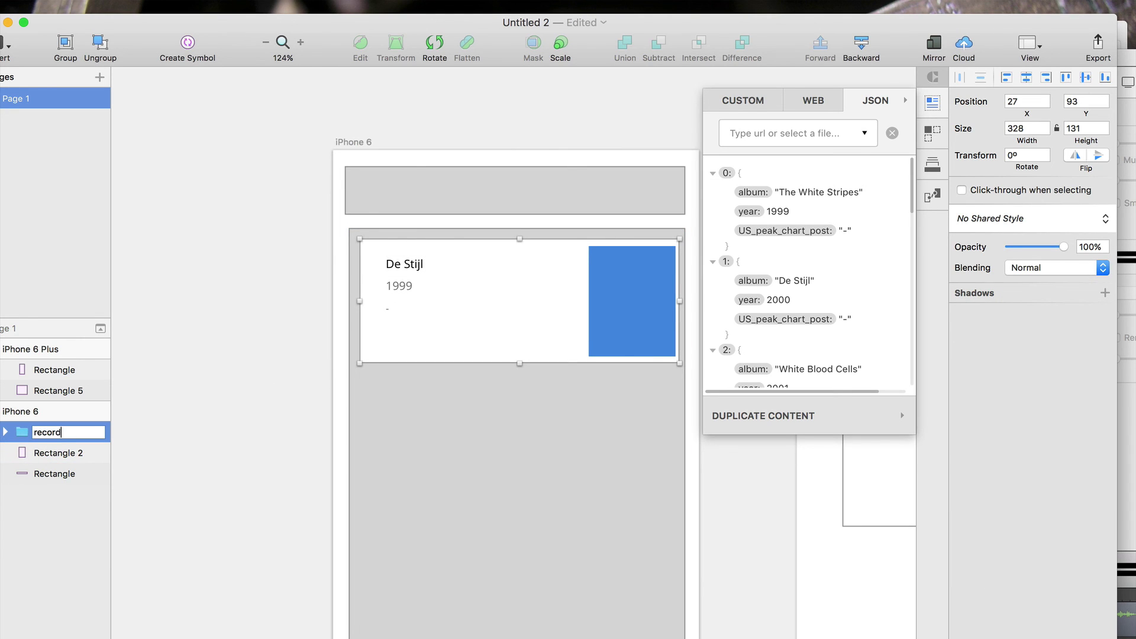
click(422, 455)
click(421, 329)
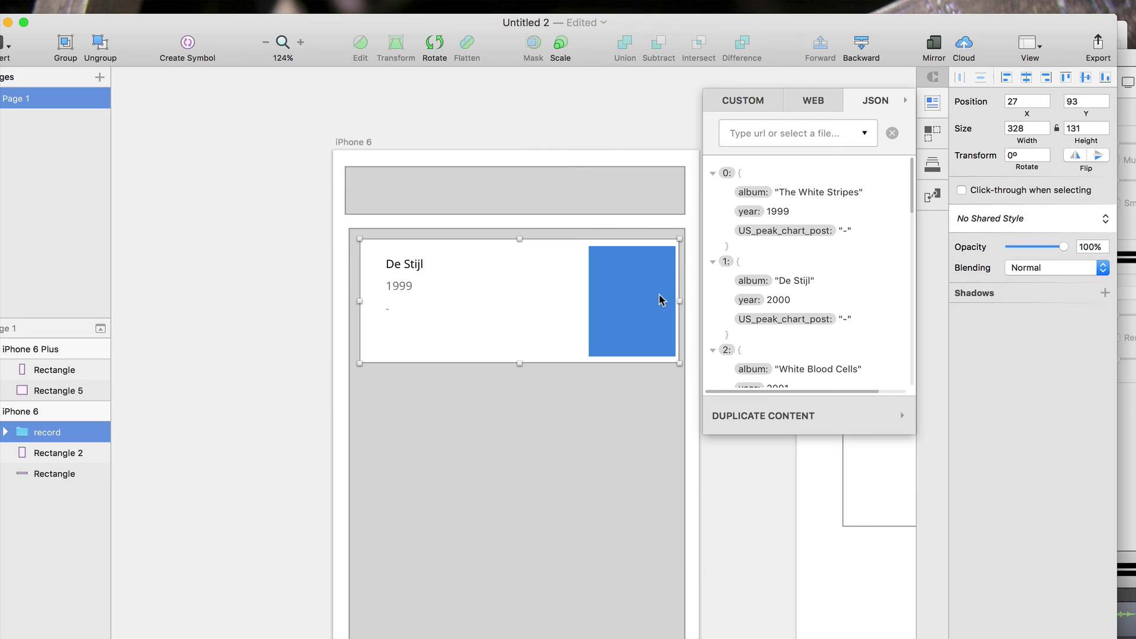
Step: Duplicate the record group vertically into 5 cards with an 18 gutter using Craft
click(771, 422)
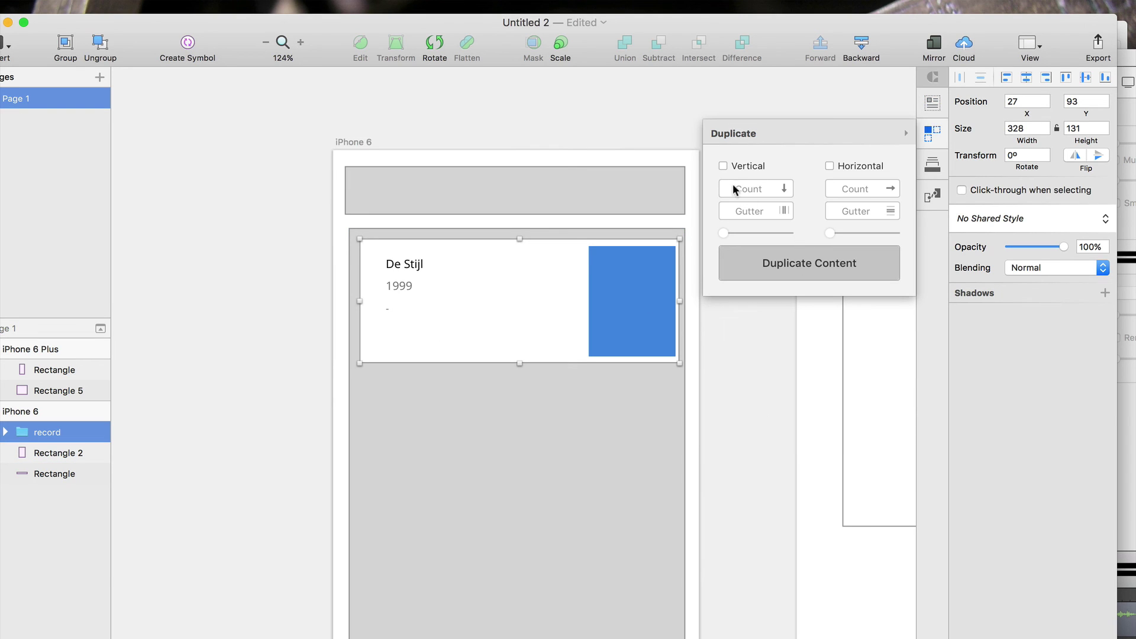
click(723, 166)
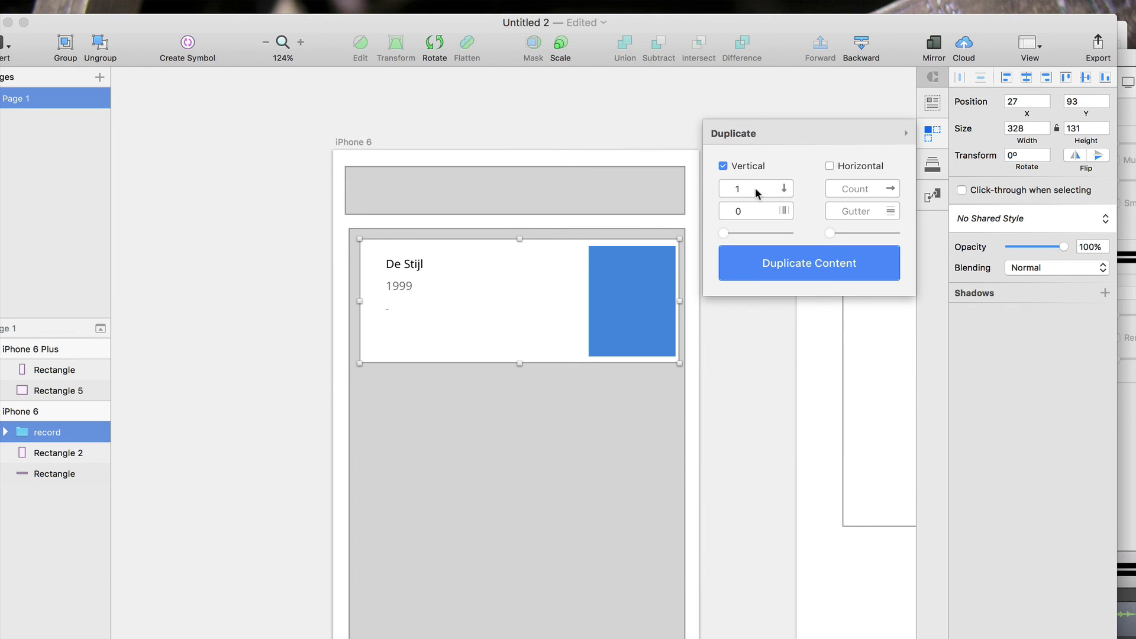
double_click(730, 189)
text(5)
click(755, 267)
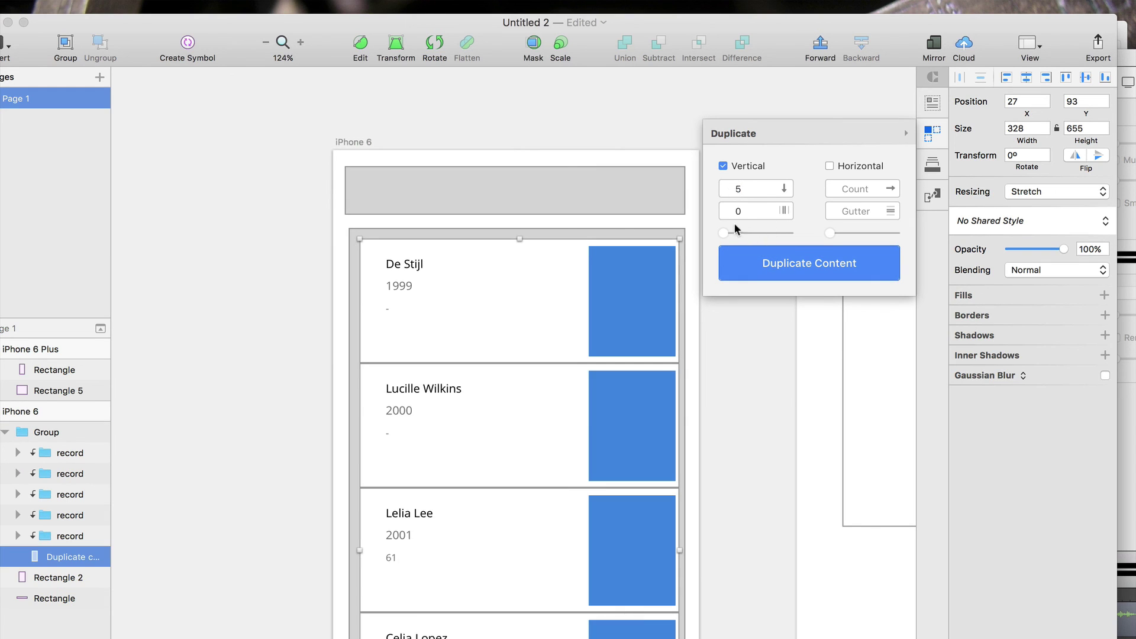
drag(724, 233, 737, 236)
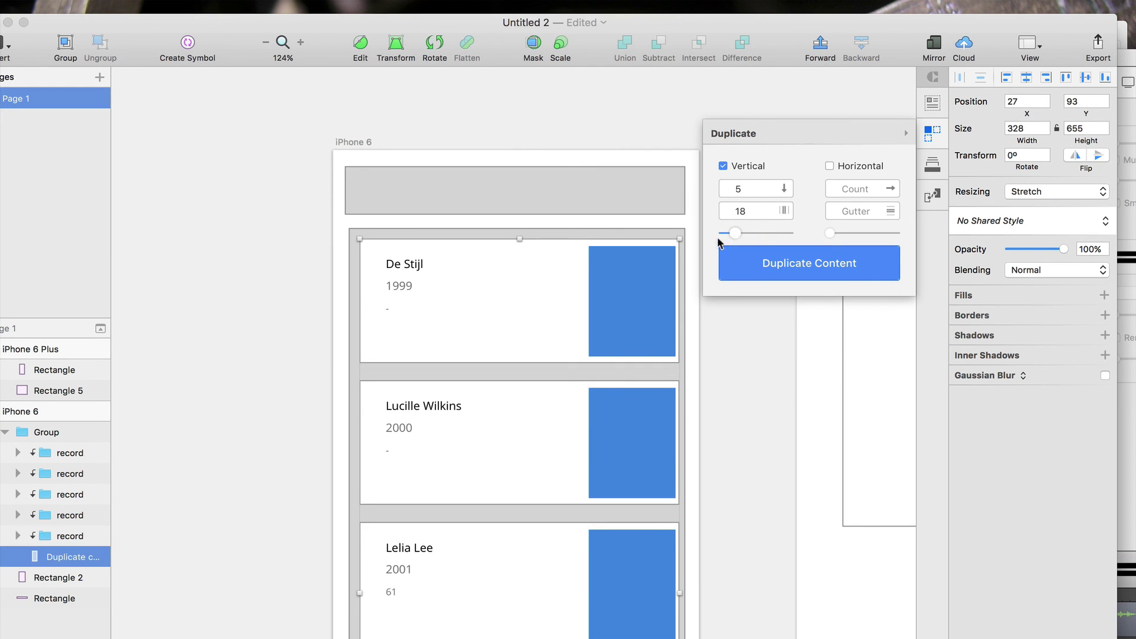
click(523, 400)
Step: Close Craft's duplicate panel and inspect the stacked album cards on the iPhone 6 artboard
scroll(523, 400, down, 5)
scroll(503, 432, down, 2)
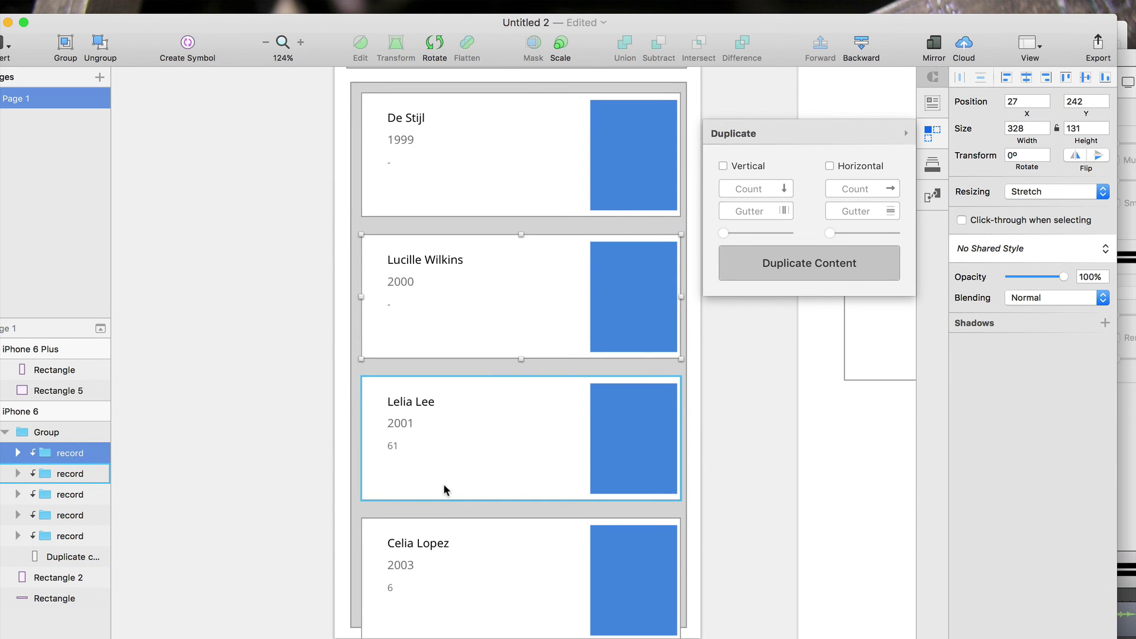
scroll(445, 489, down, 3)
scroll(444, 486, up, 6)
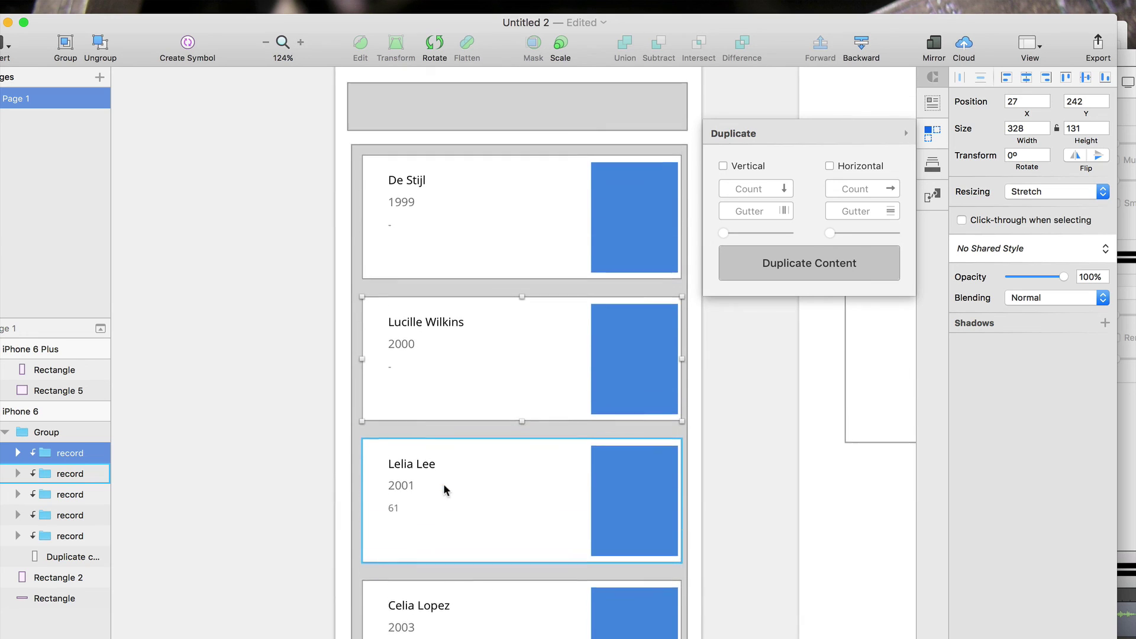
click(932, 137)
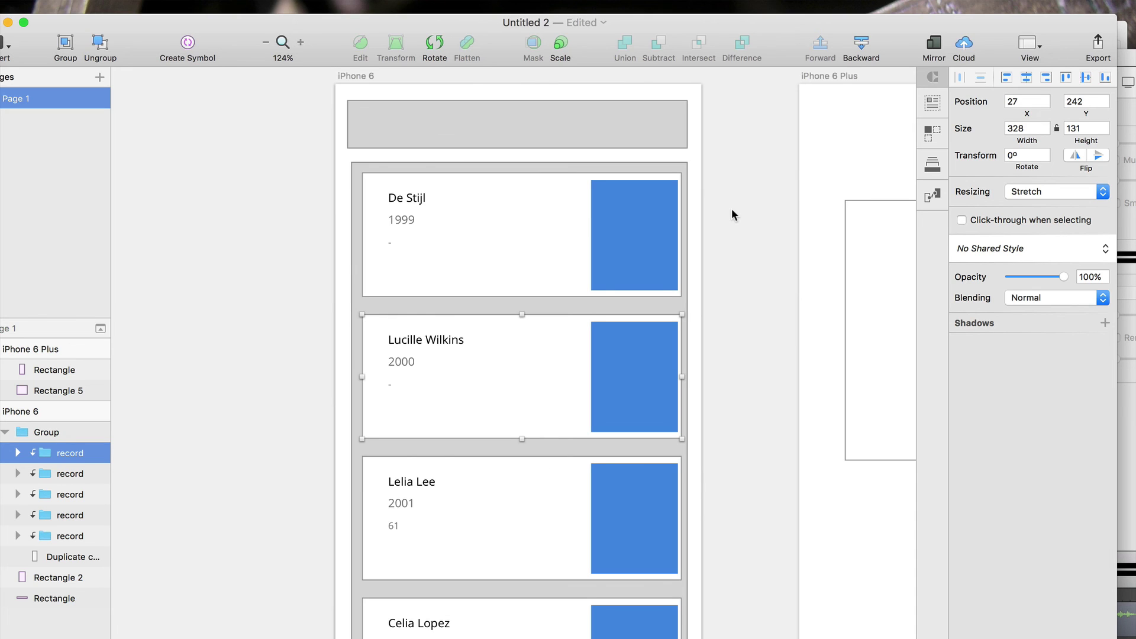
scroll(731, 208, down, 5)
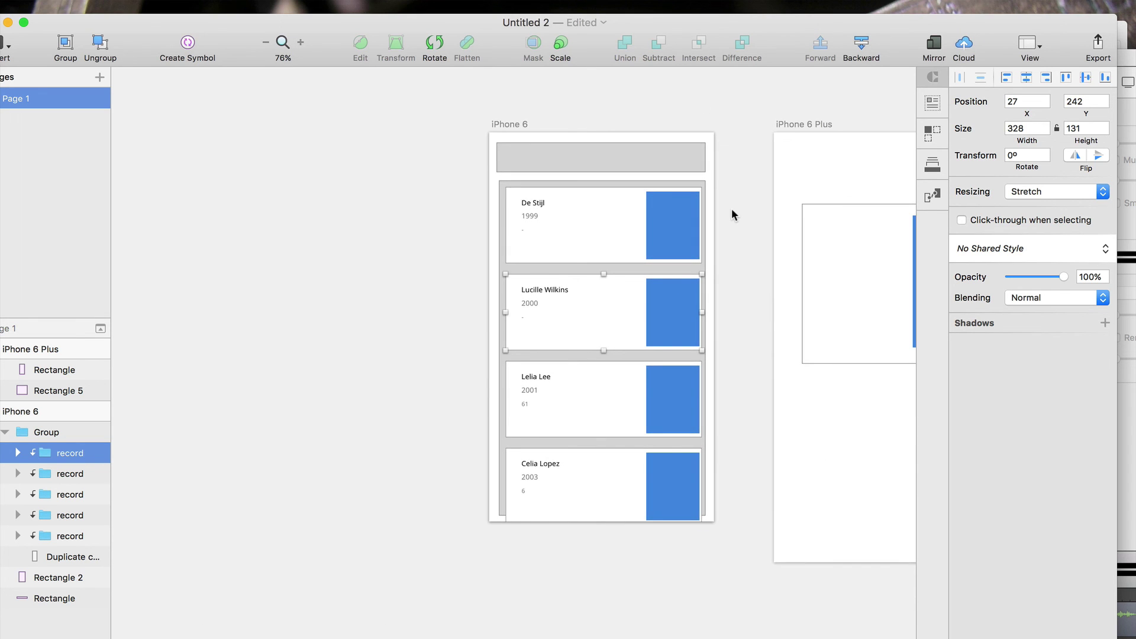
scroll(731, 208, right, 2)
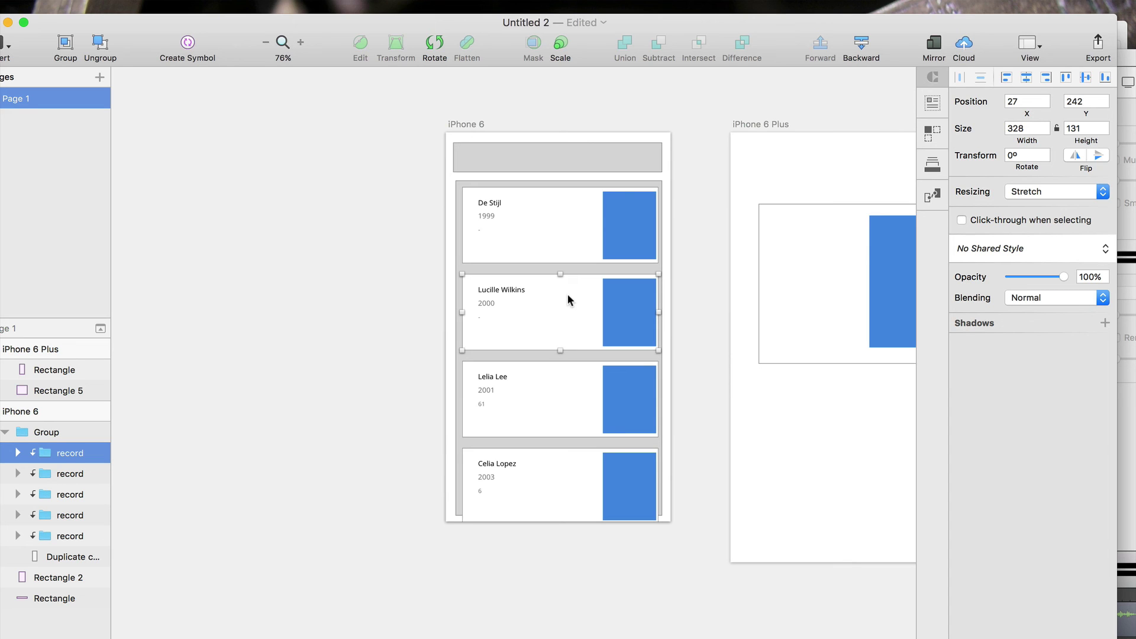
scroll(567, 294, up, 5)
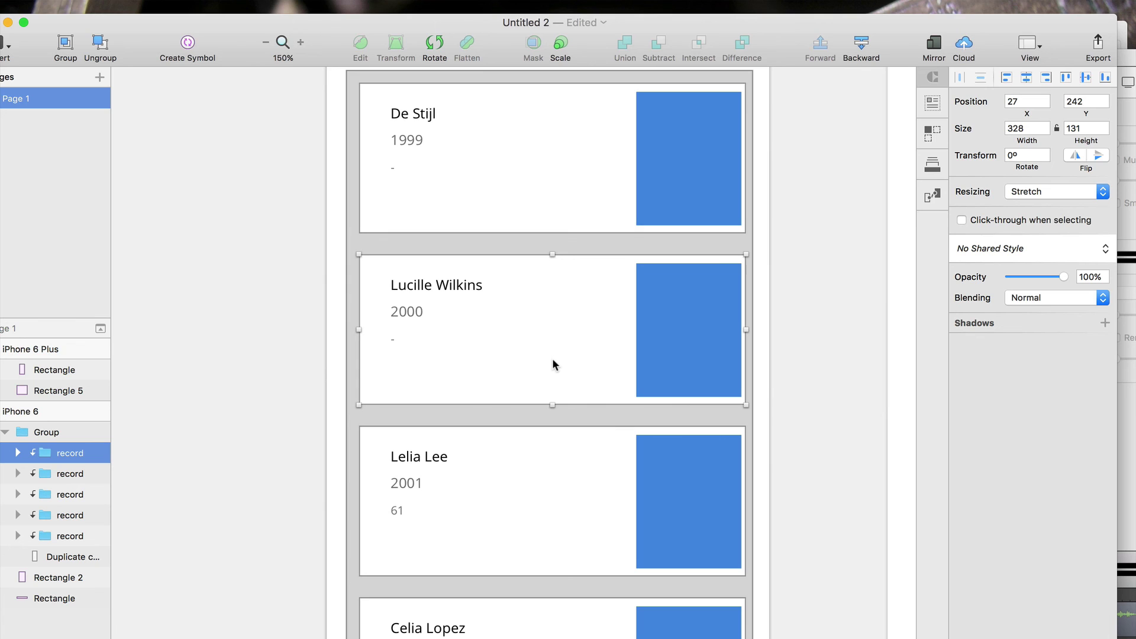
scroll(566, 254, down, 2)
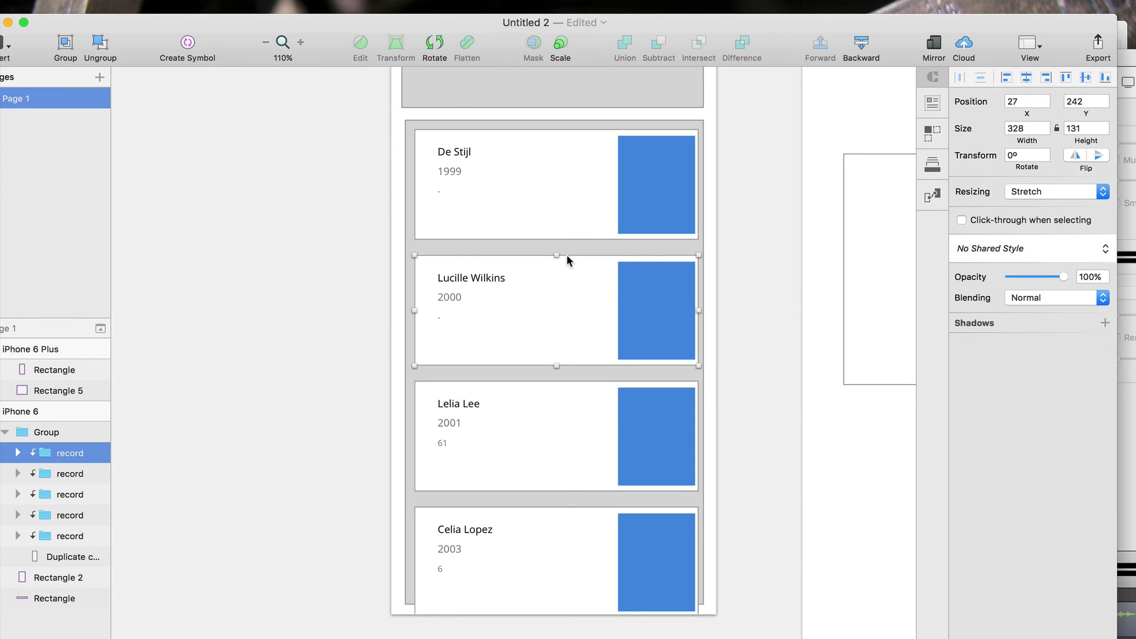
drag(254, 25, 286, 15)
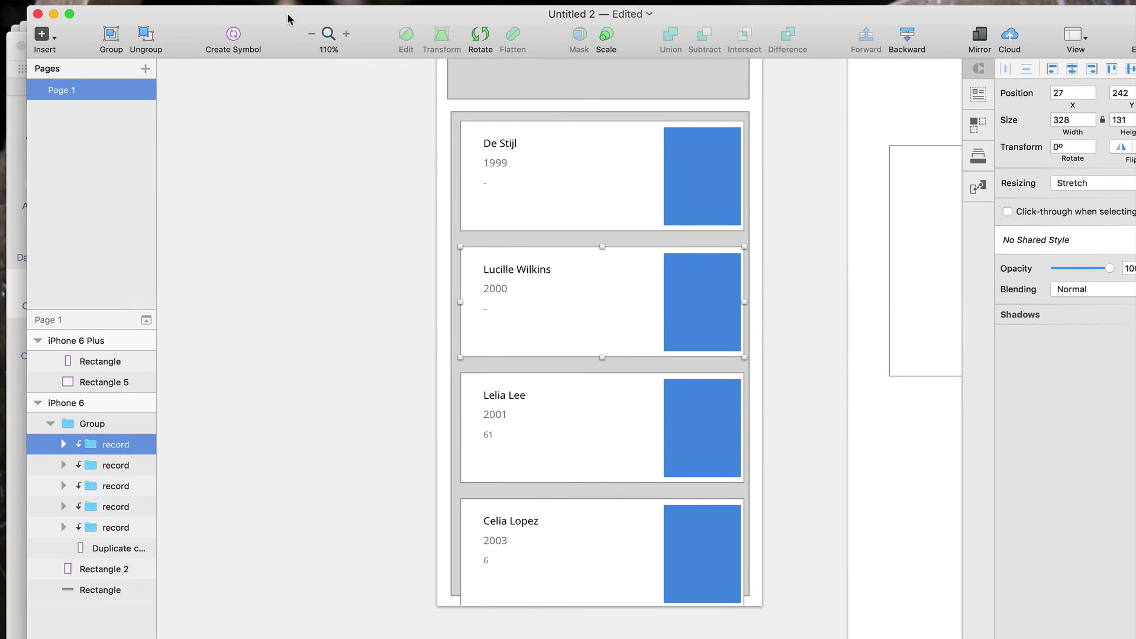